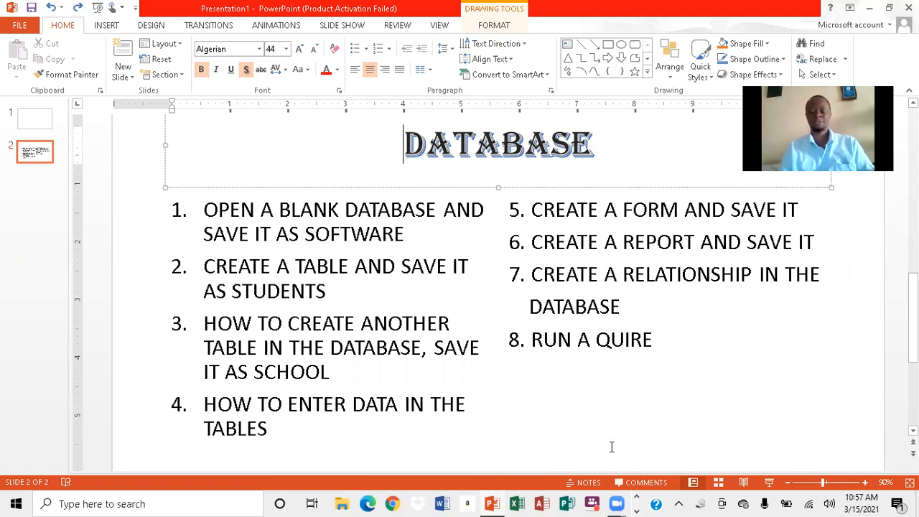
# Step: Switch to Access, dismiss the Office activation wizard and look over the available database templates
pyautogui.click(541, 503)
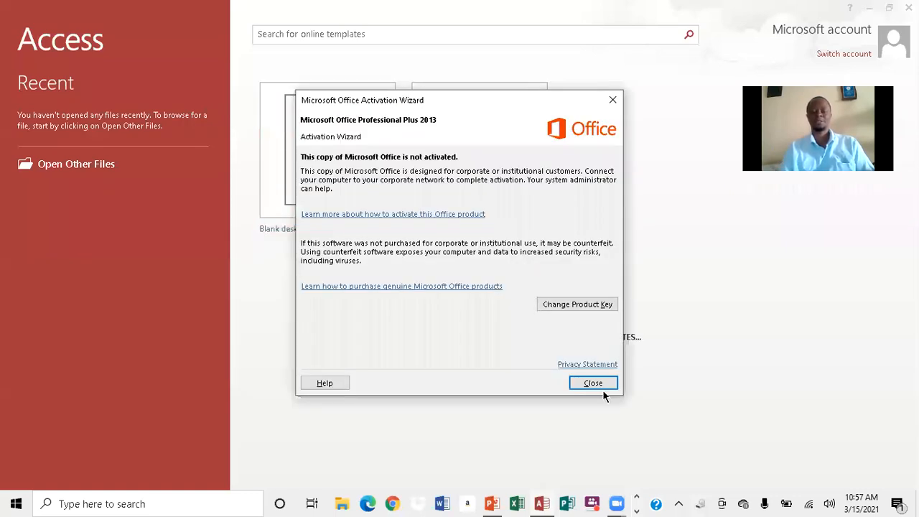
pyautogui.click(593, 382)
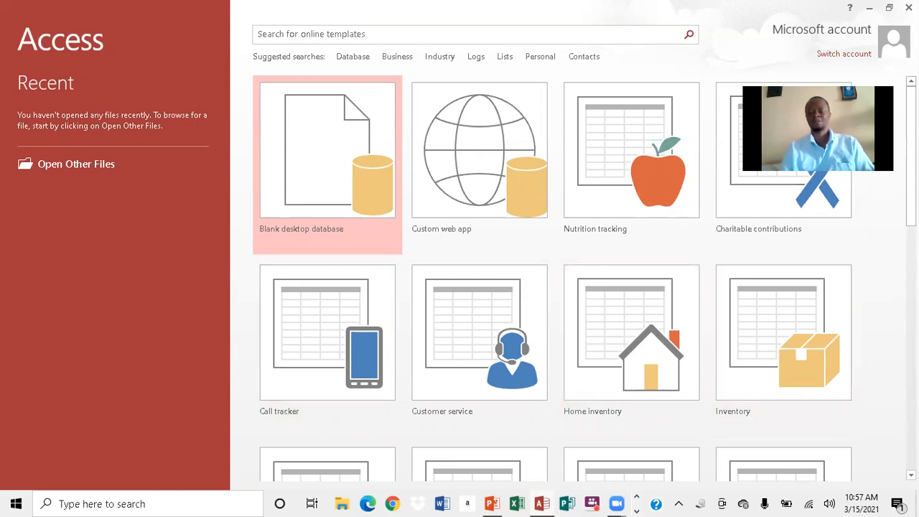
pyautogui.scroll(-5, 574, 287)
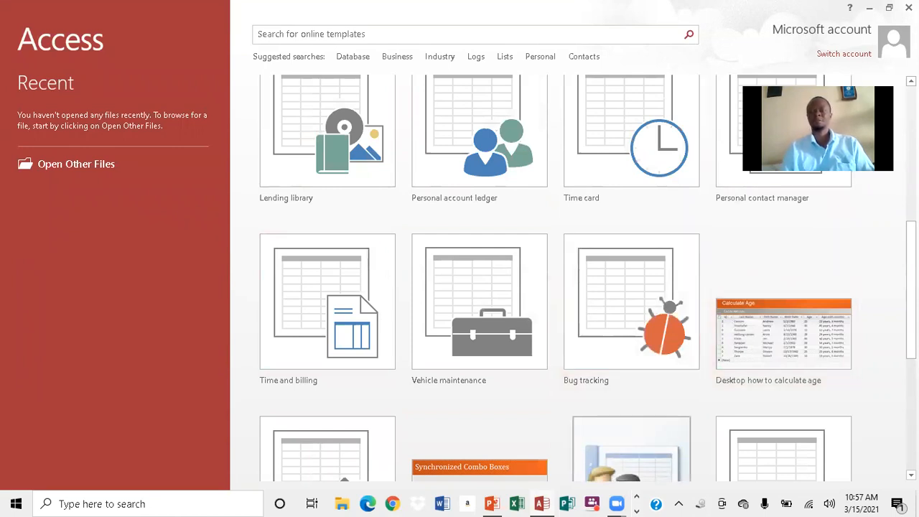
pyautogui.scroll(8, 327, 165)
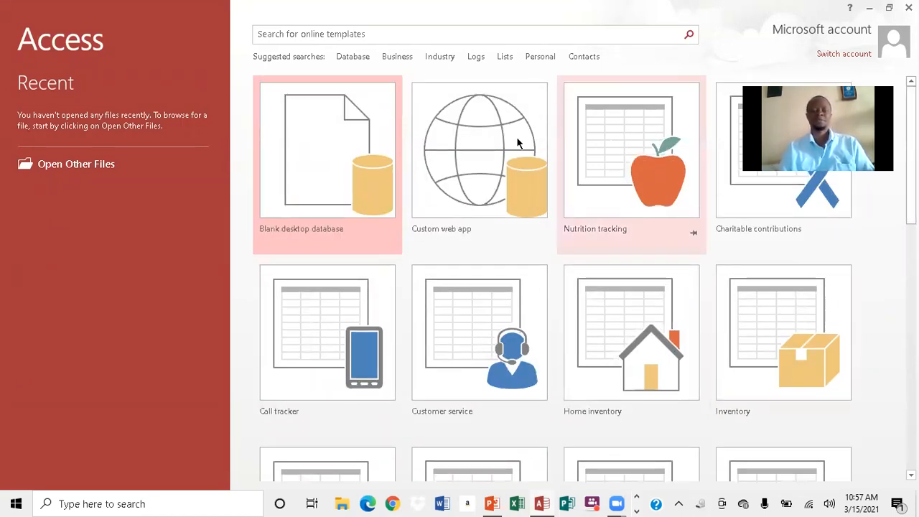
# Step: Set up a blank desktop database named Software, with the Desktop folder as its save location
pyautogui.click(313, 147)
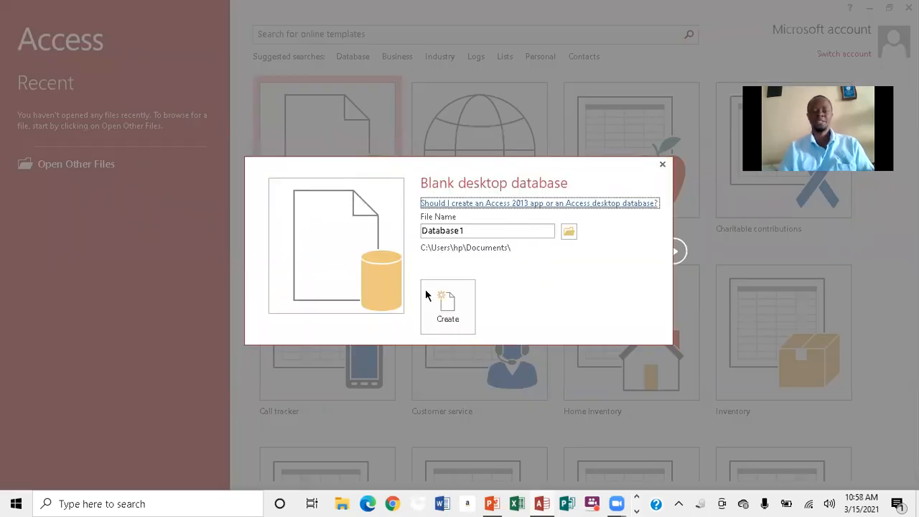
pyautogui.doubleClick(475, 229)
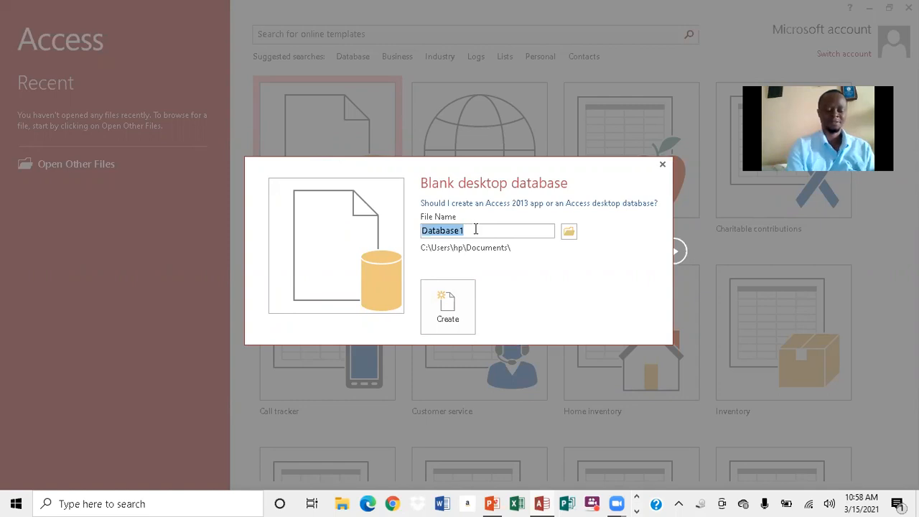
pyautogui.write('Software')
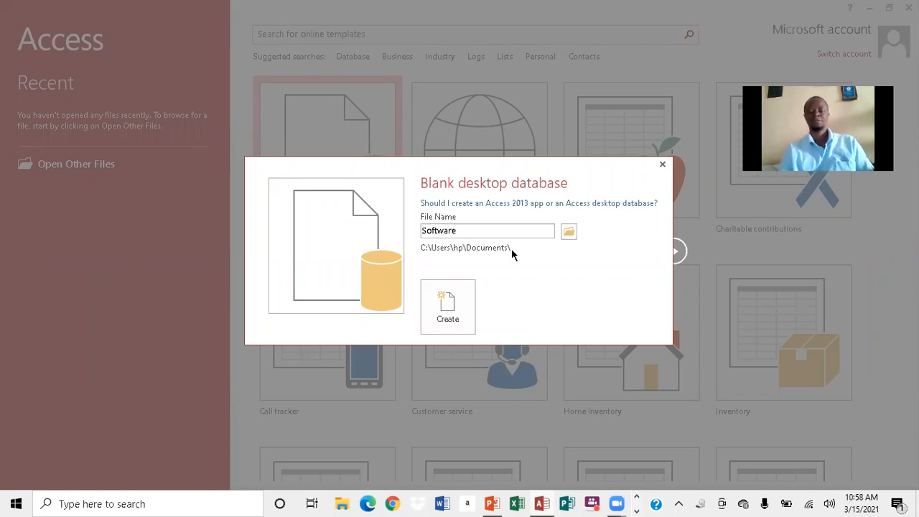
pyautogui.click(569, 233)
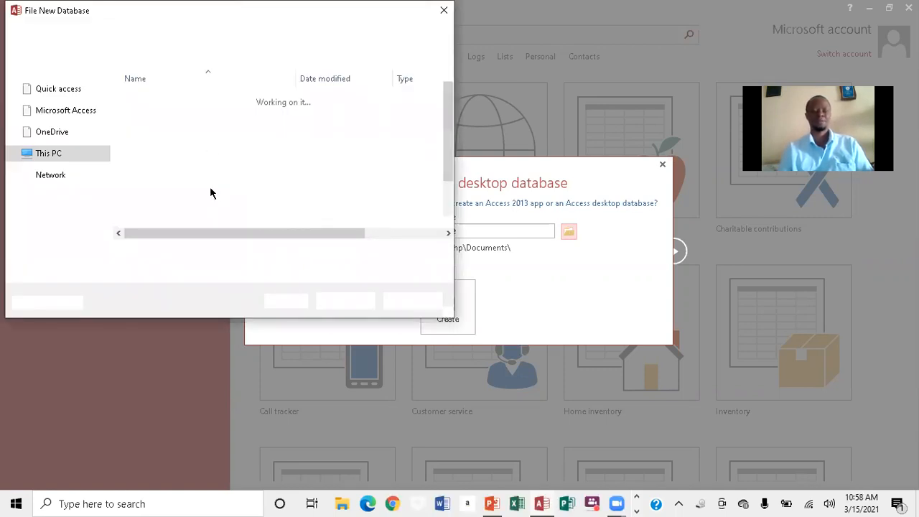
pyautogui.click(104, 89)
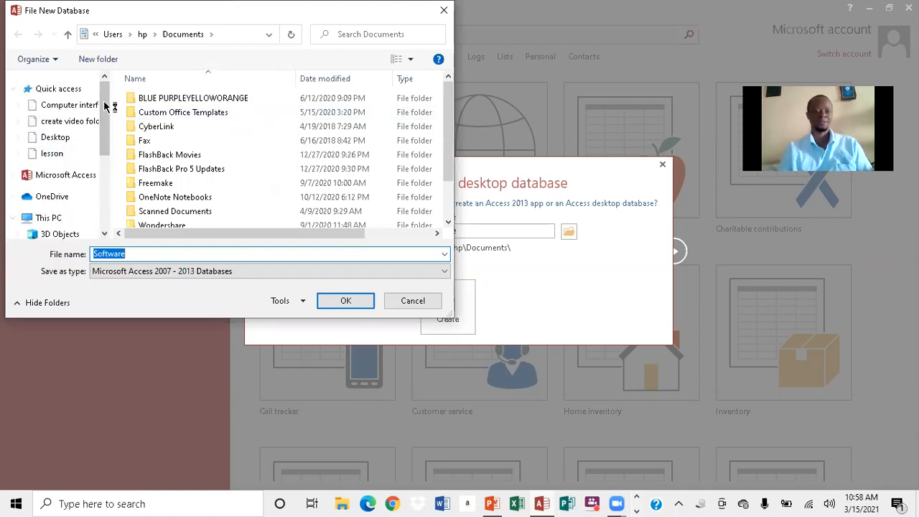
pyautogui.click(57, 138)
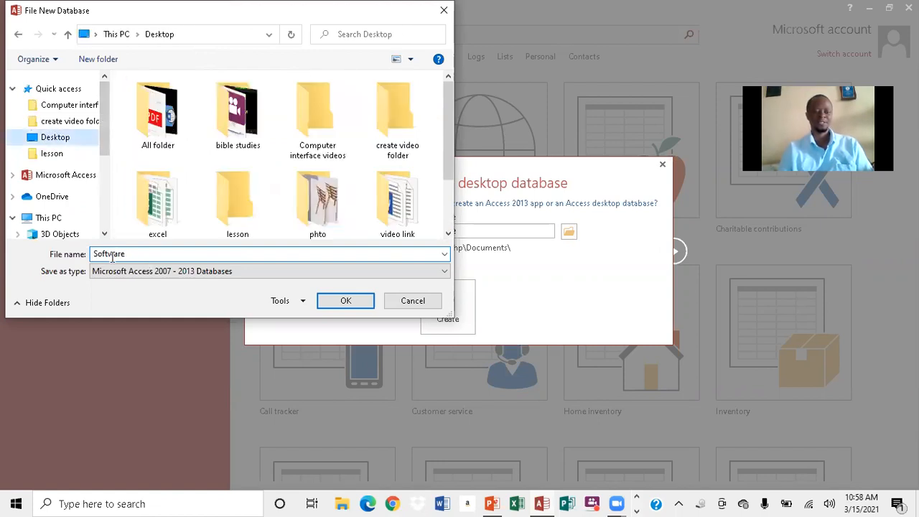
pyautogui.click(346, 302)
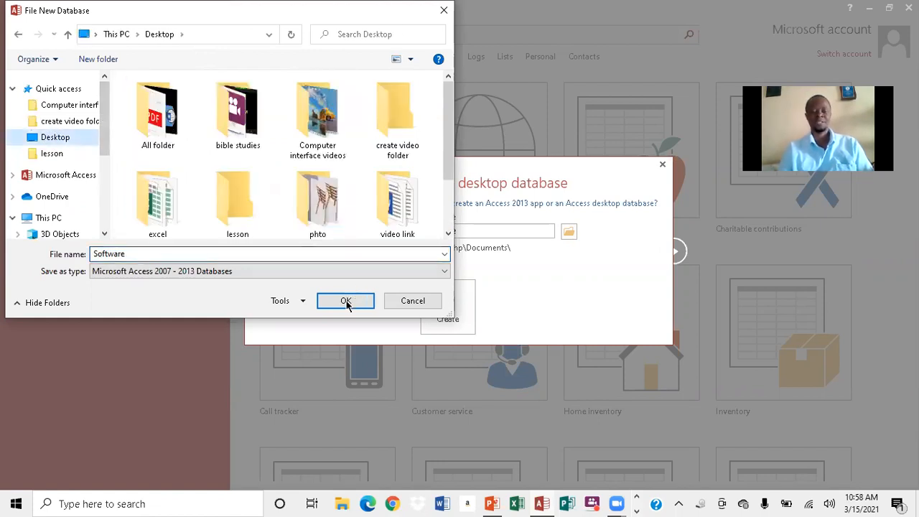
pyautogui.click(346, 302)
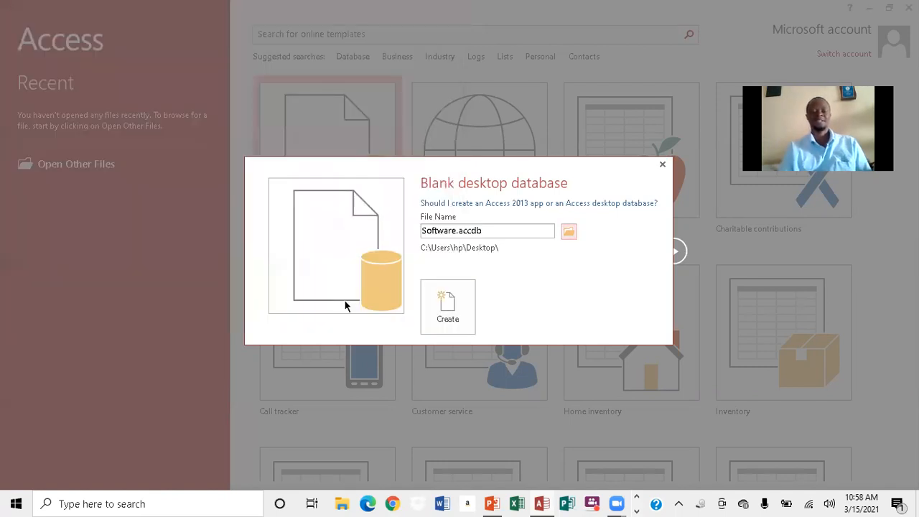
# Step: Create the Software database and close its default empty table
pyautogui.click(446, 310)
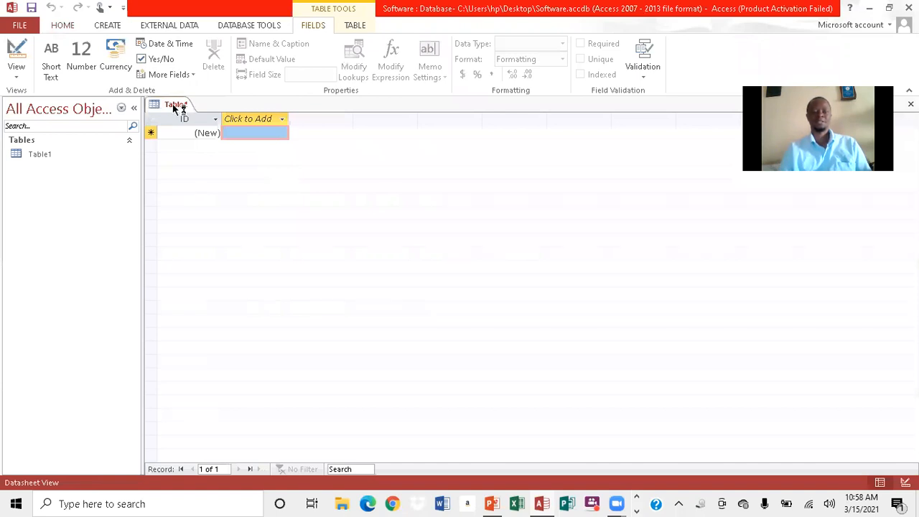
pyautogui.rightClick(179, 109)
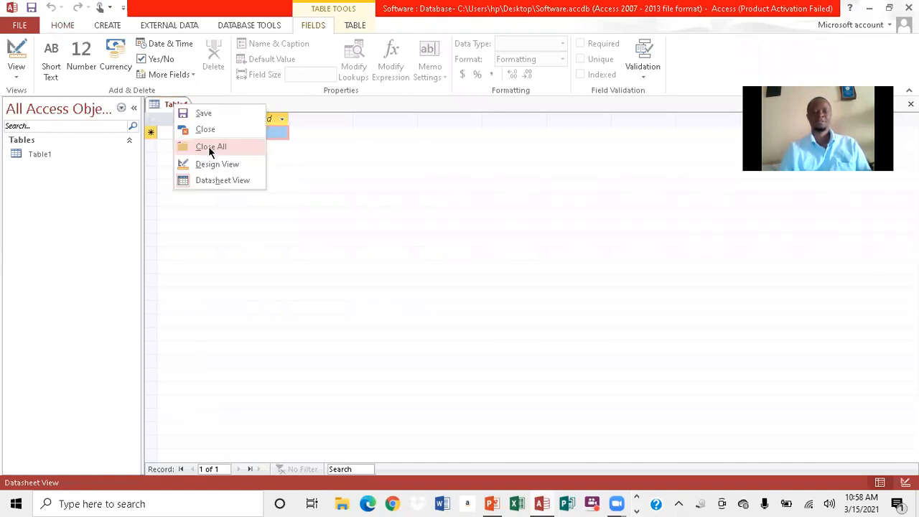
pyautogui.click(208, 145)
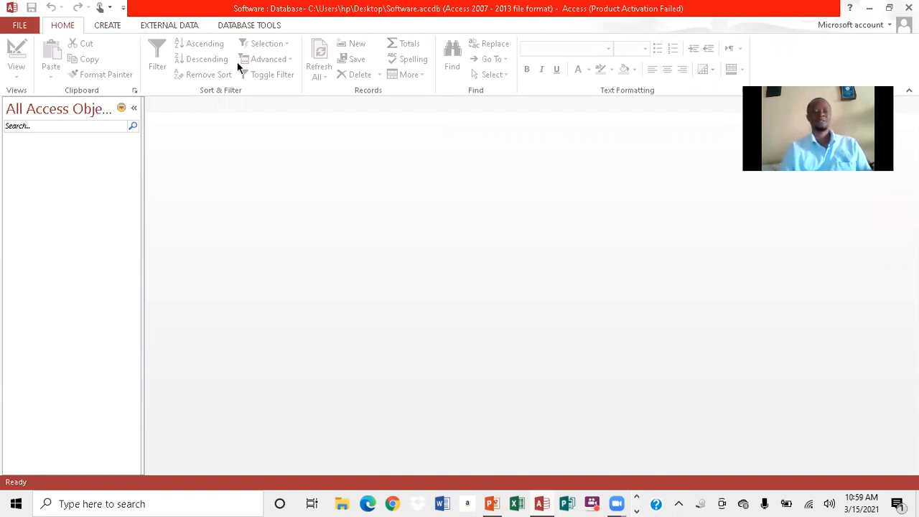
pyautogui.click(105, 29)
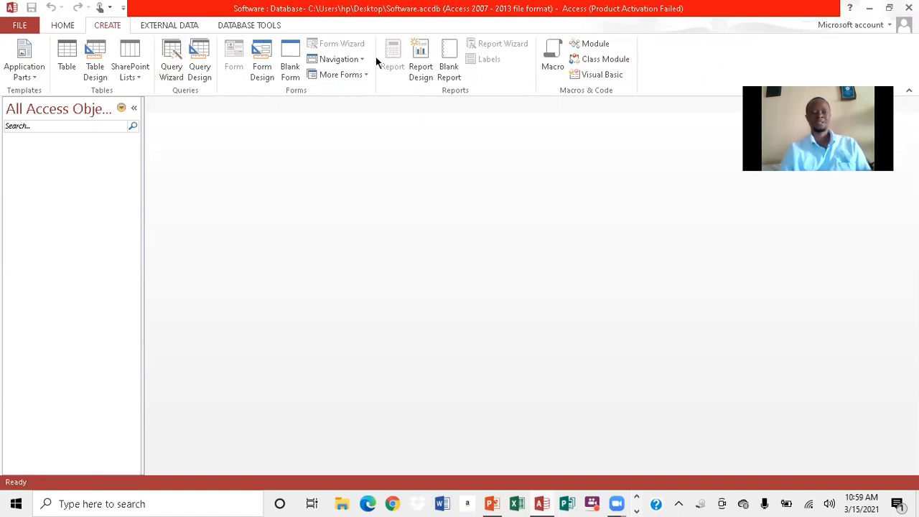
pyautogui.click(172, 26)
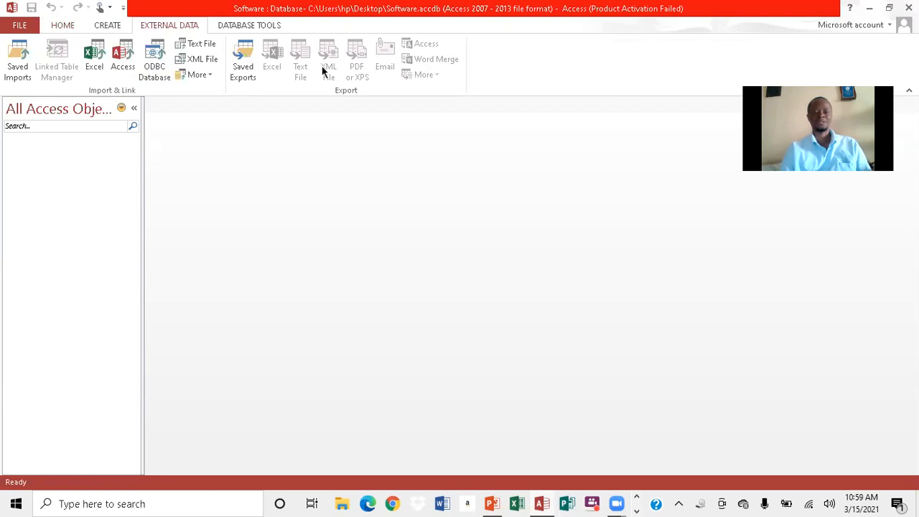
pyautogui.click(56, 26)
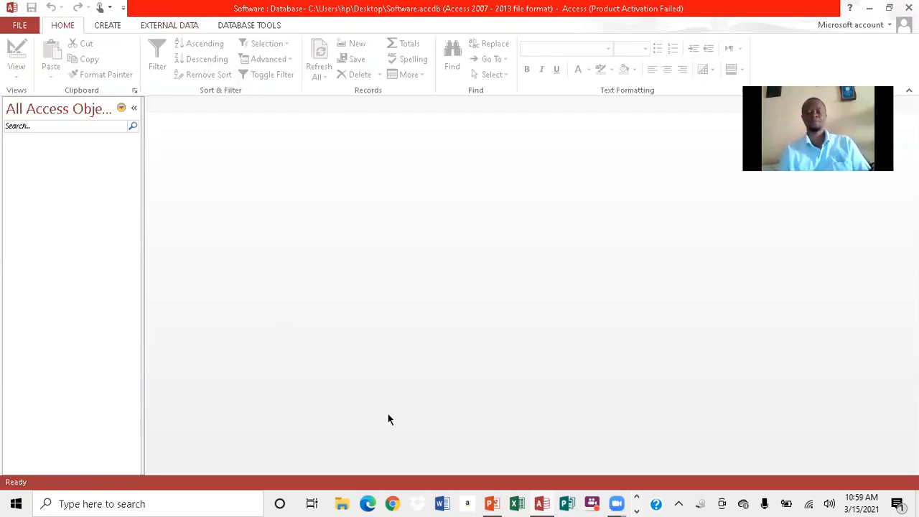
# Step: Switch to the PowerPoint presentation to check the database task list, and return to Access
pyautogui.moveTo(493, 502)
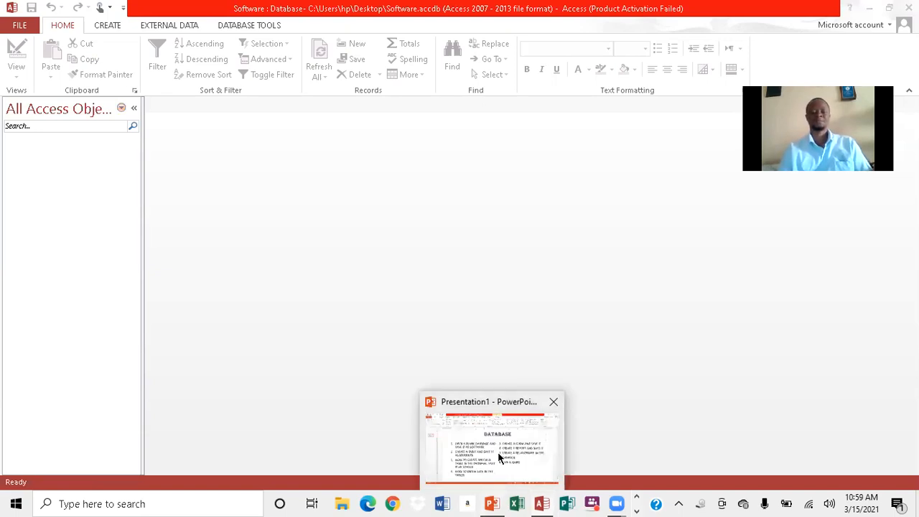
pyautogui.click(499, 458)
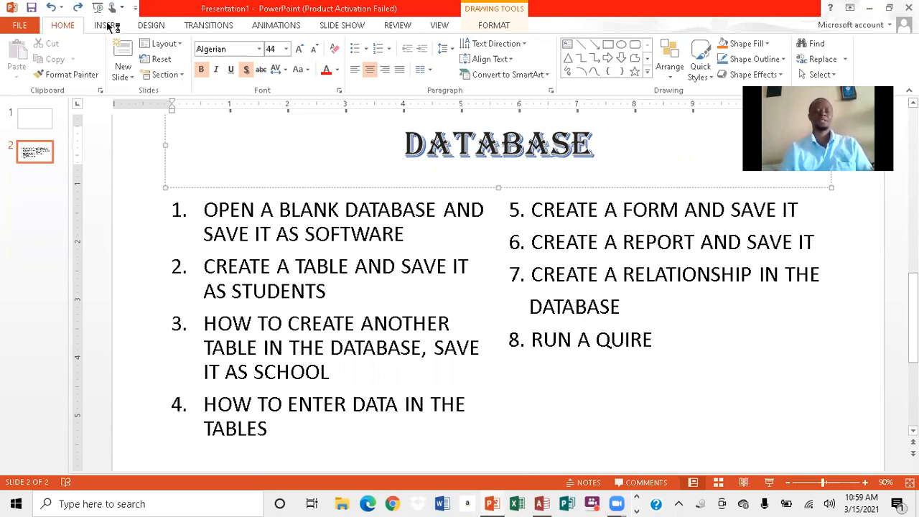
pyautogui.hotkey('alt', 'Tab')
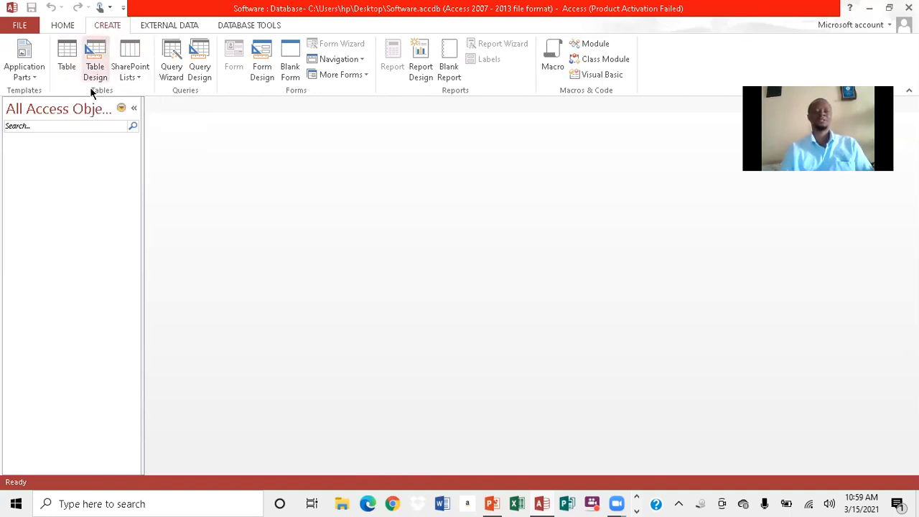
# Step: Create a new table in design view and add an ID field with the AutoNumber data type
pyautogui.click(93, 67)
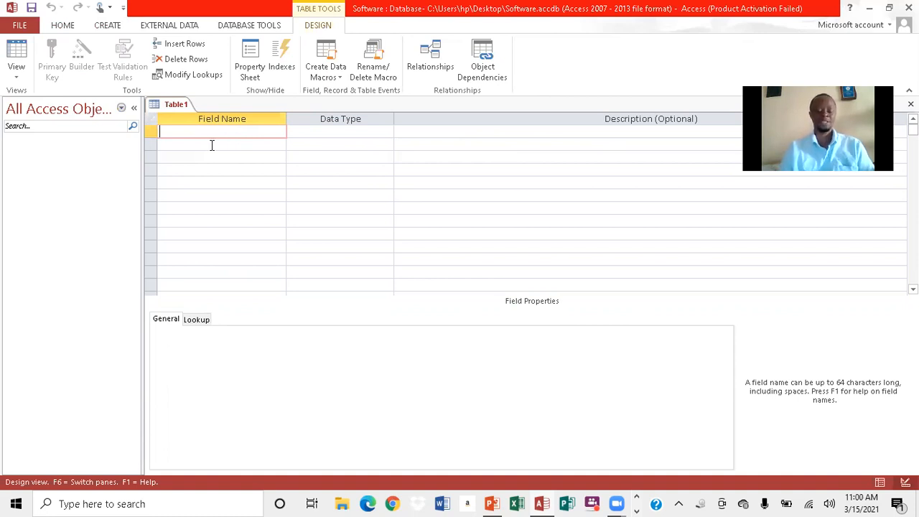
pyautogui.press('capslock')
pyautogui.write('ID')
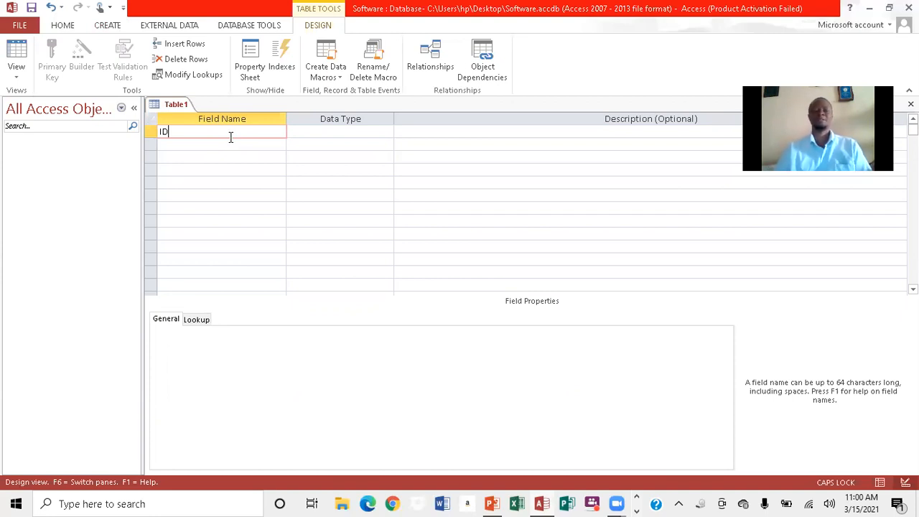
pyautogui.click(318, 129)
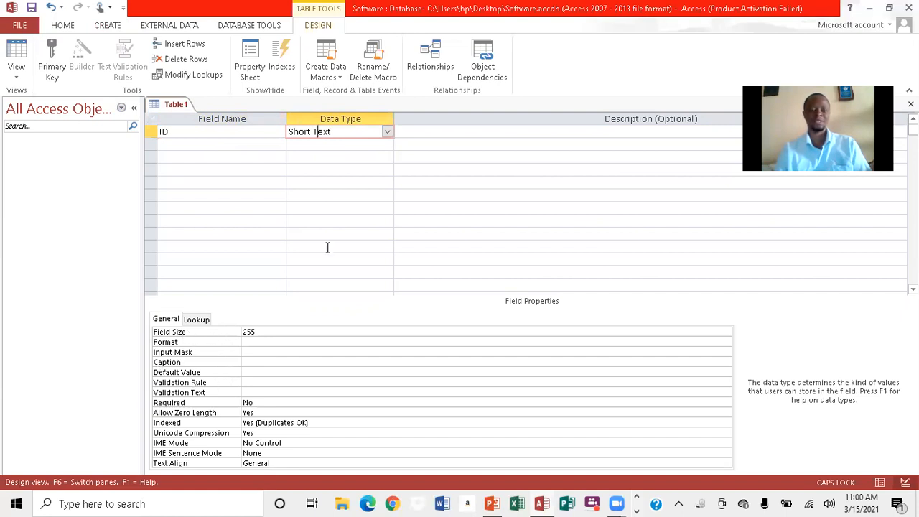
pyautogui.click(387, 132)
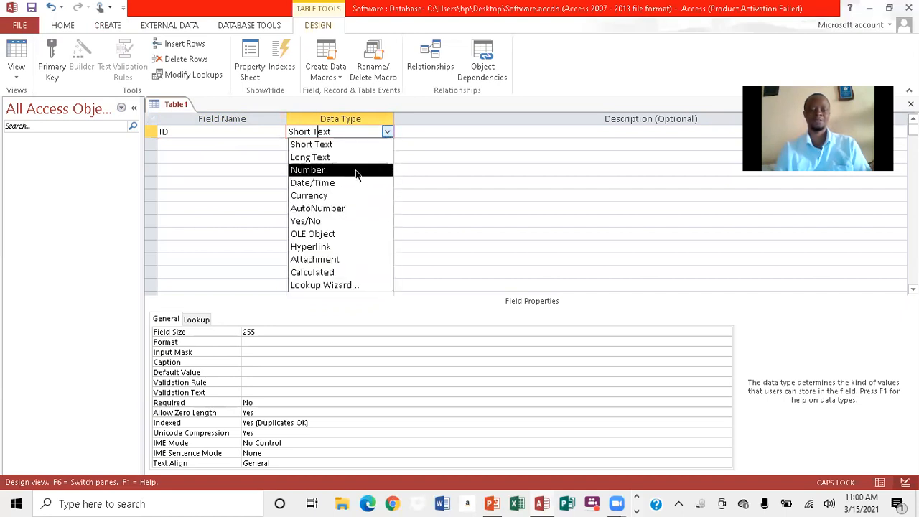
pyautogui.click(326, 208)
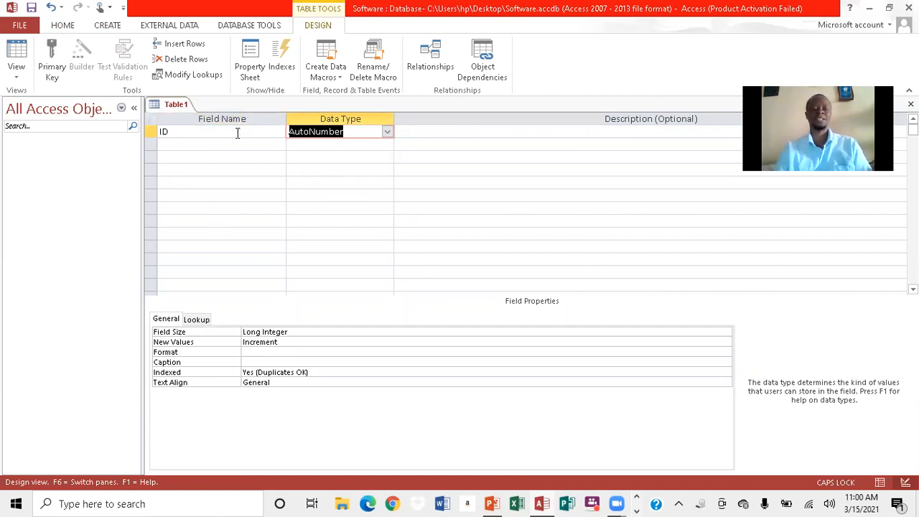
# Step: Add a second field named FirstNamee in the row below ID
pyautogui.click(196, 145)
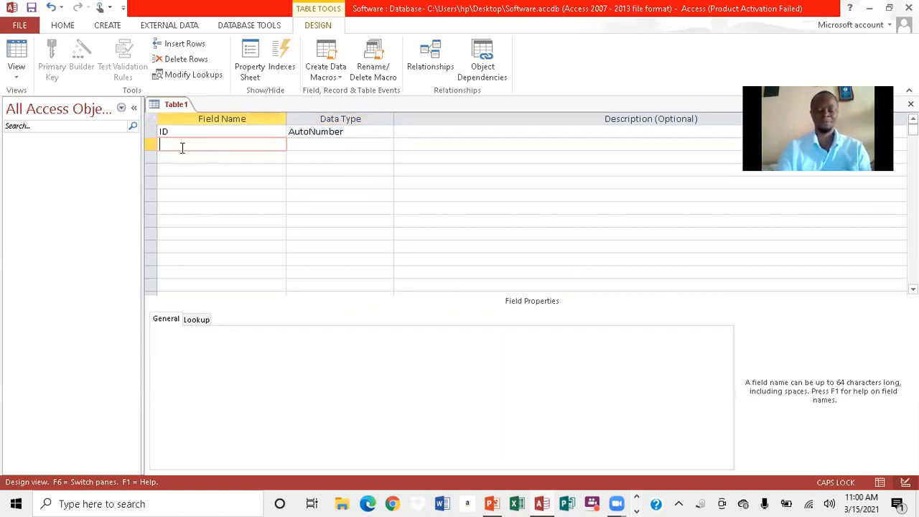
pyautogui.write('F')
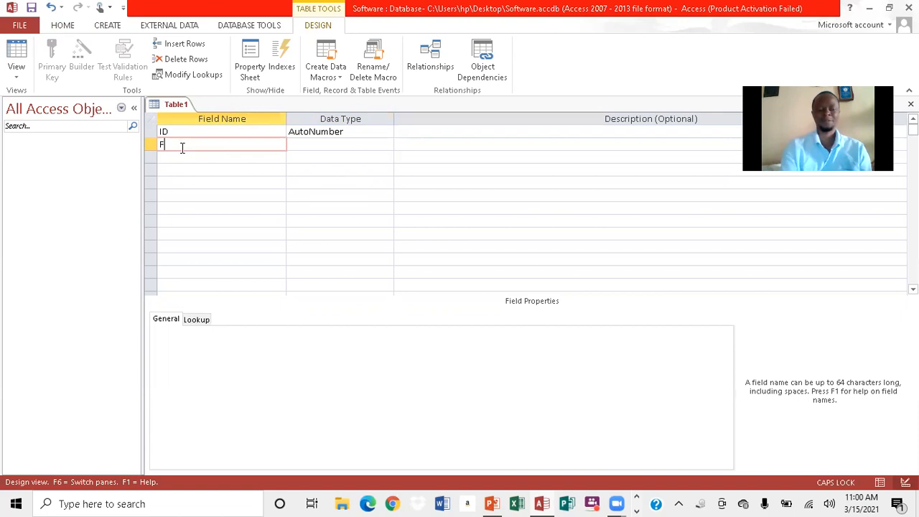
pyautogui.press('capslock')
pyautogui.write('irs')
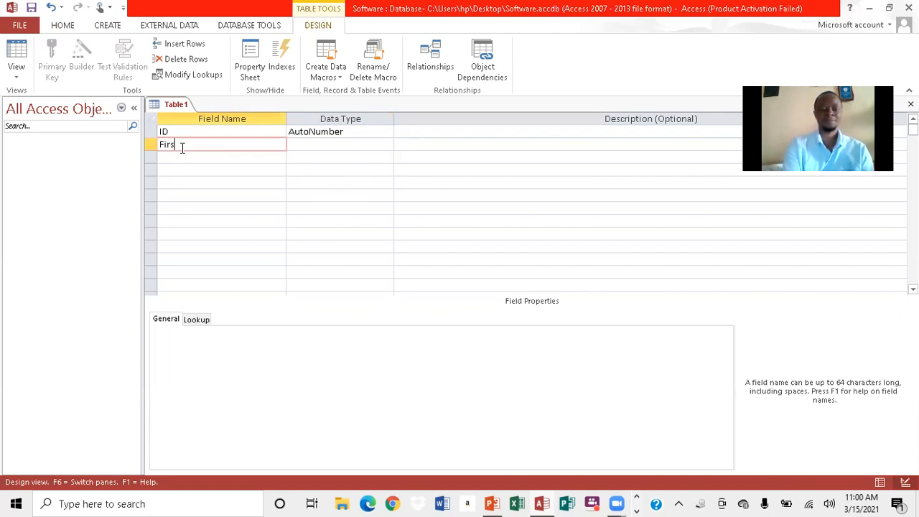
pyautogui.press('BackSpace')
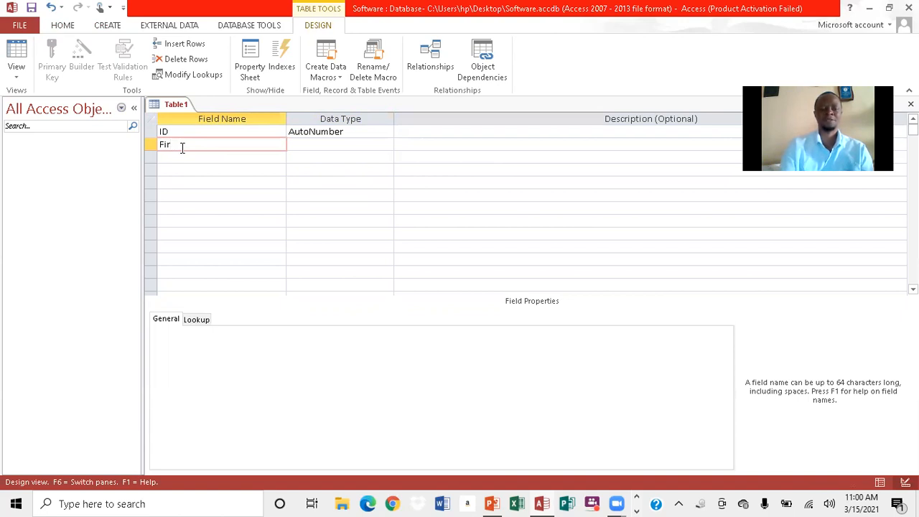
pyautogui.write('sr')
pyautogui.press('capslock')
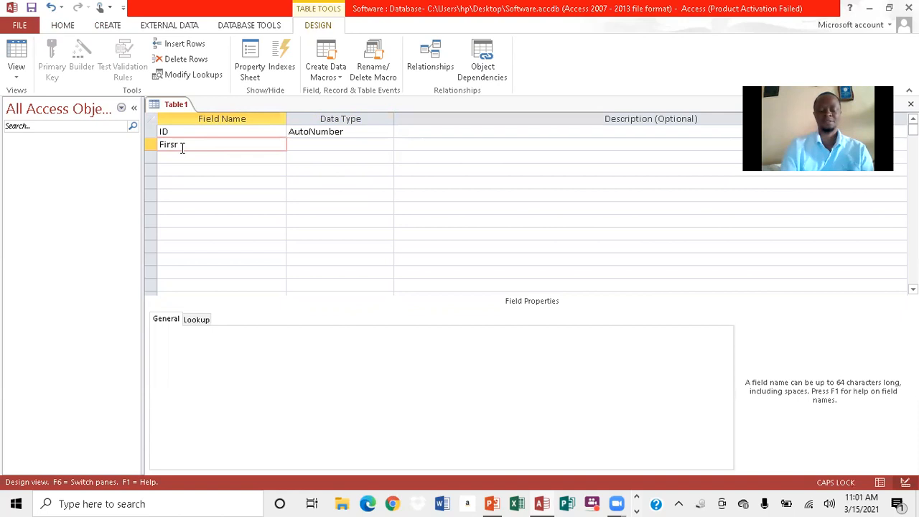
pyautogui.press('capslock')
pyautogui.write('a')
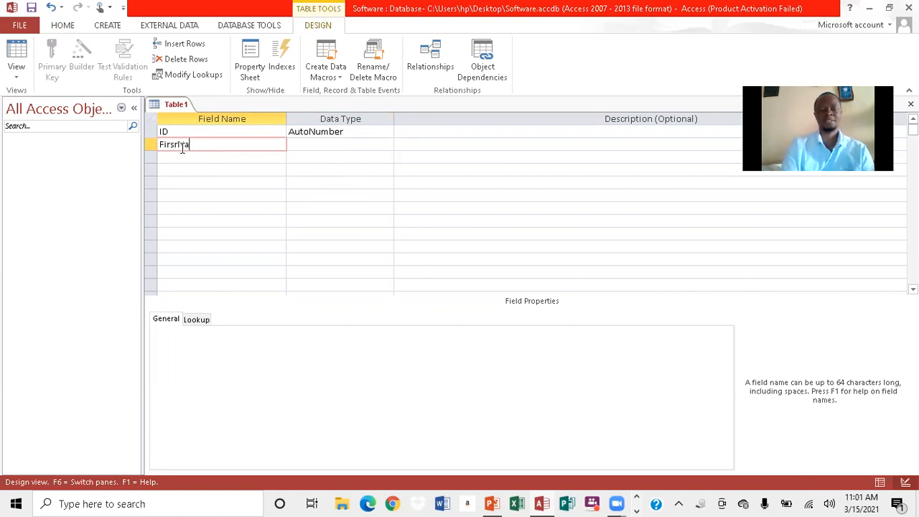
pyautogui.write('mee')
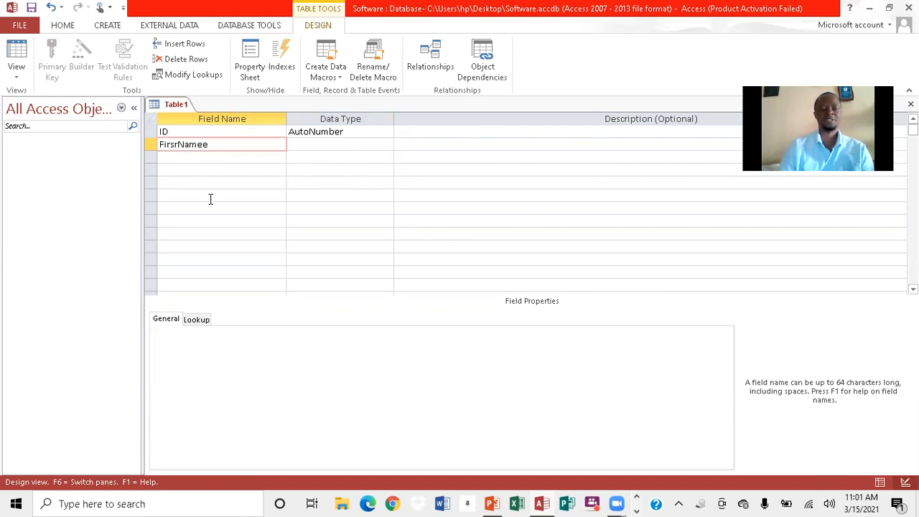
pyautogui.click(180, 142)
pyautogui.press('BackSpace')
pyautogui.write('t')
pyautogui.press('BackSpace')
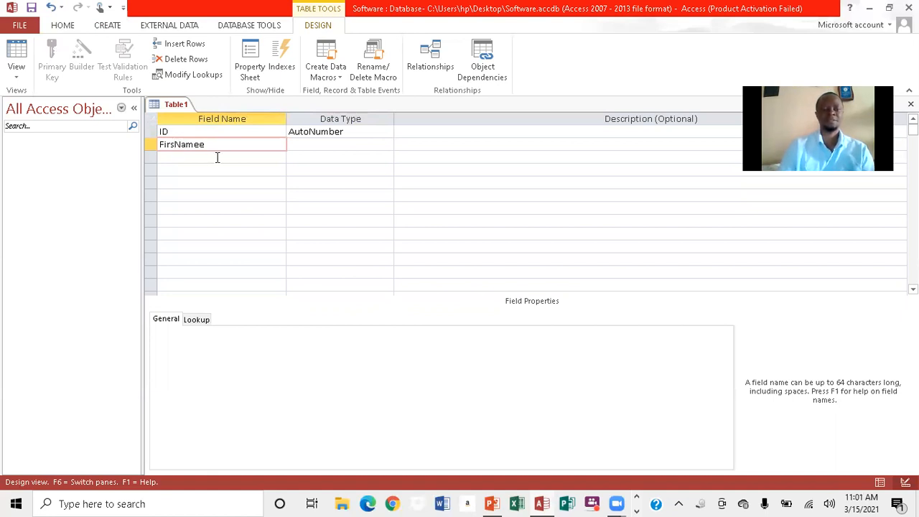
pyautogui.write('t')
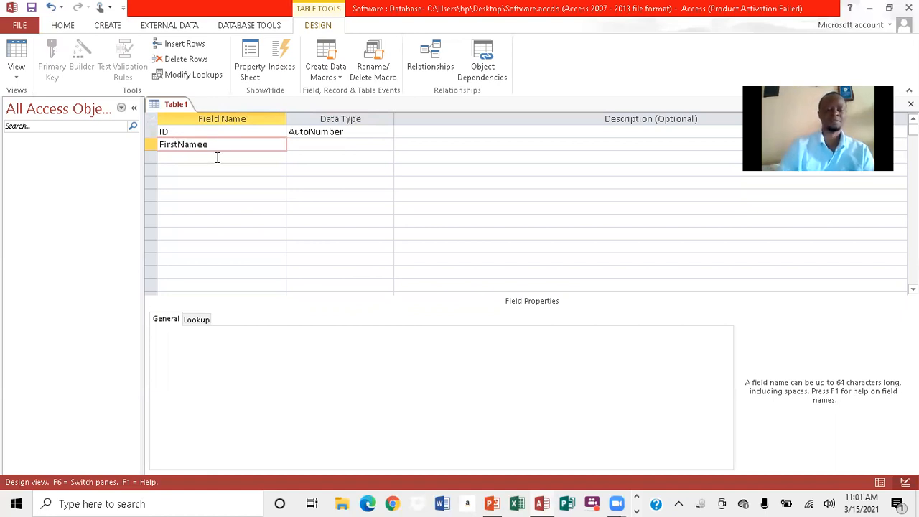
# Step: Give the FirstNamee field the Short Text data type and a field size of 15
pyautogui.click(304, 146)
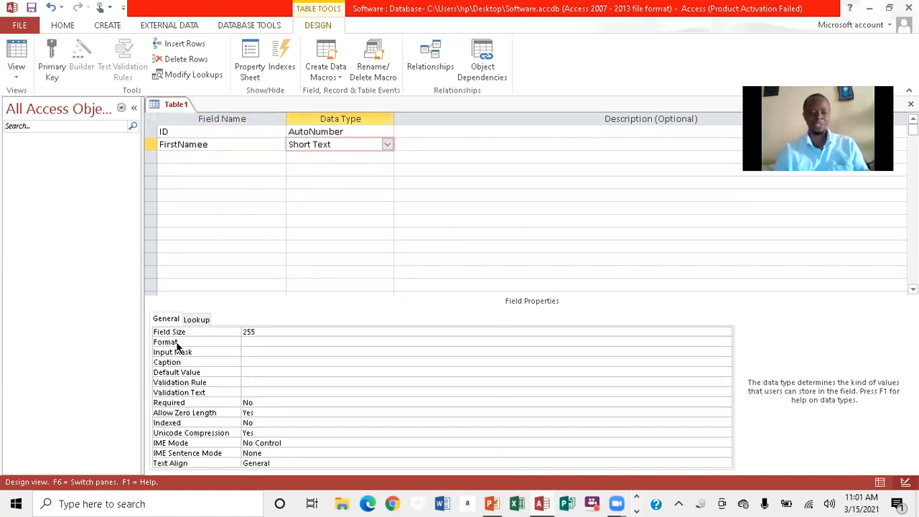
pyautogui.click(256, 331)
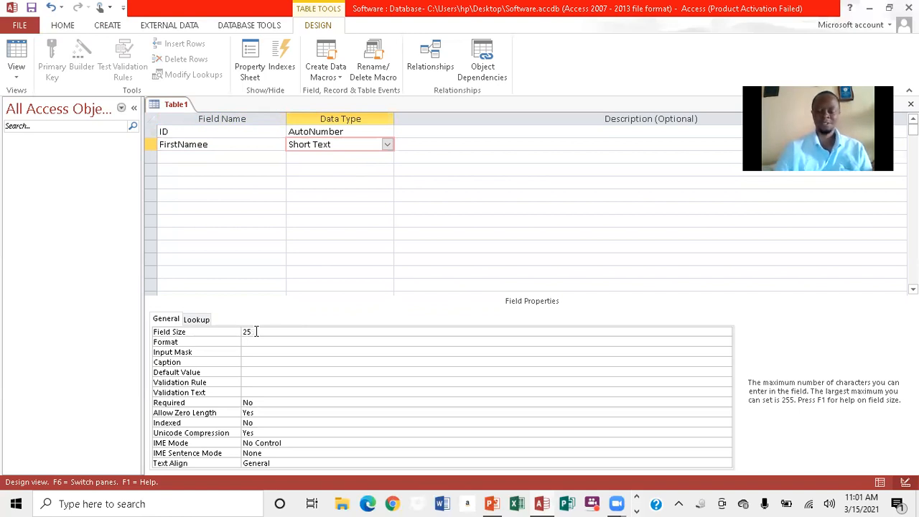
pyautogui.press('BackSpace')
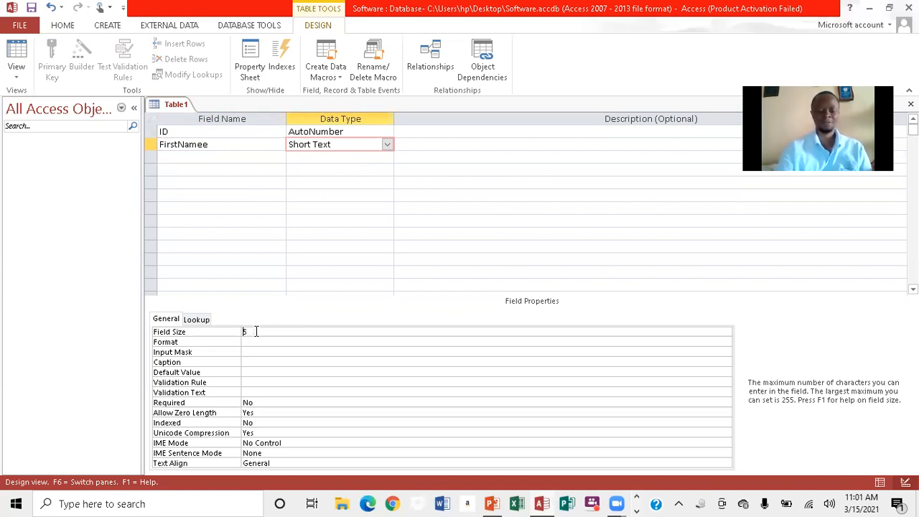
pyautogui.write('1')
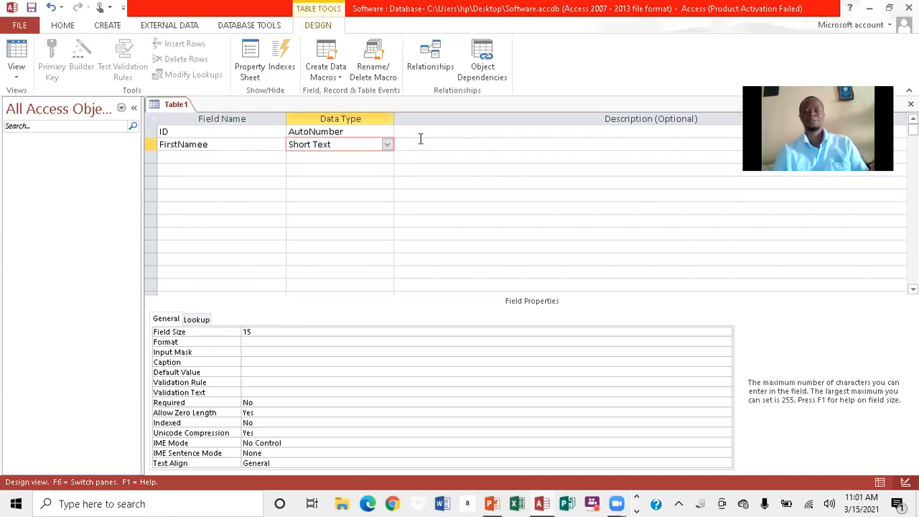
# Step: Add a third field named LastNamane below the FirstNamee field
pyautogui.click(176, 156)
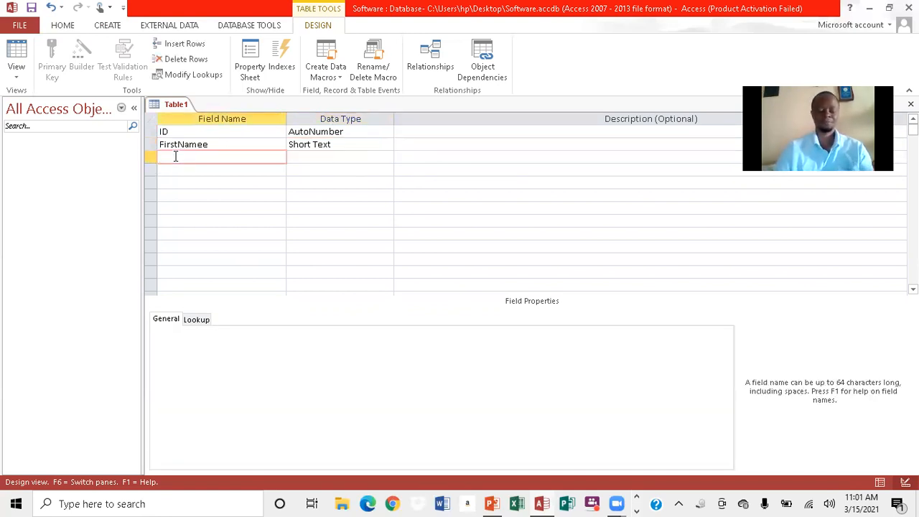
pyautogui.write('Las')
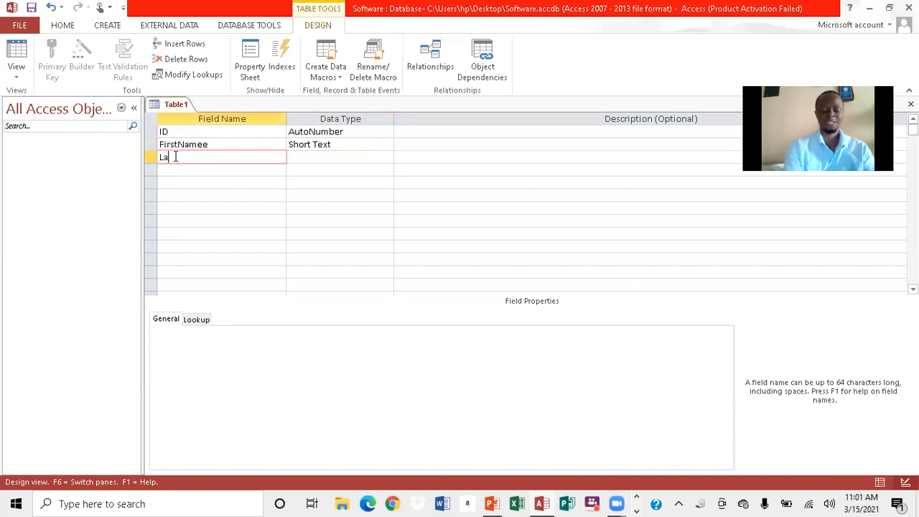
pyautogui.write('tN')
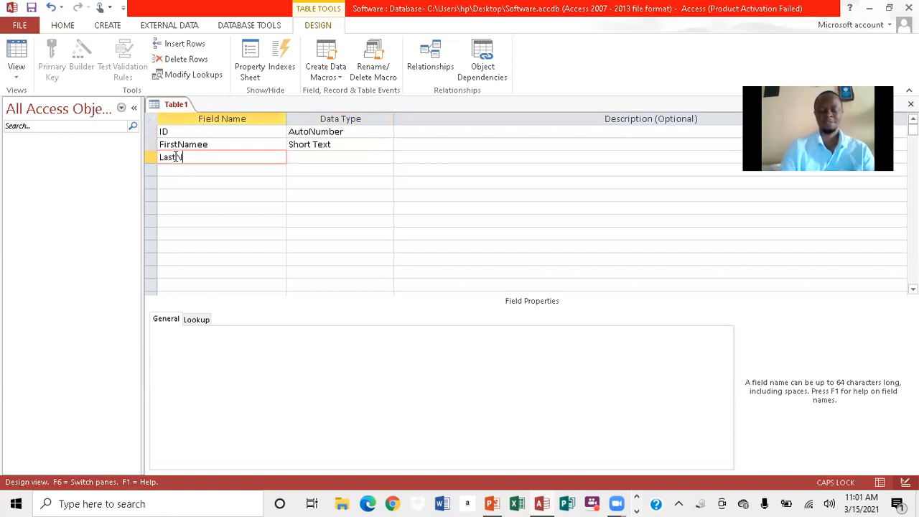
pyautogui.write('aman')
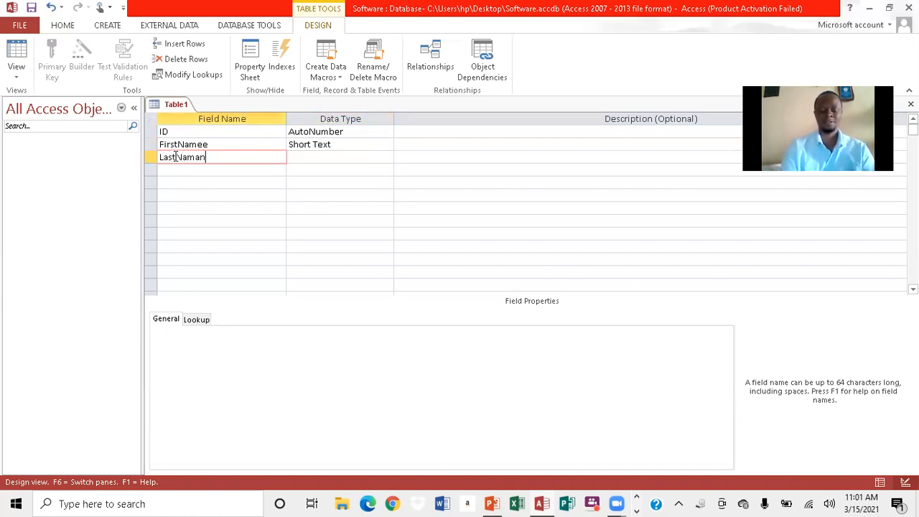
pyautogui.write('e')
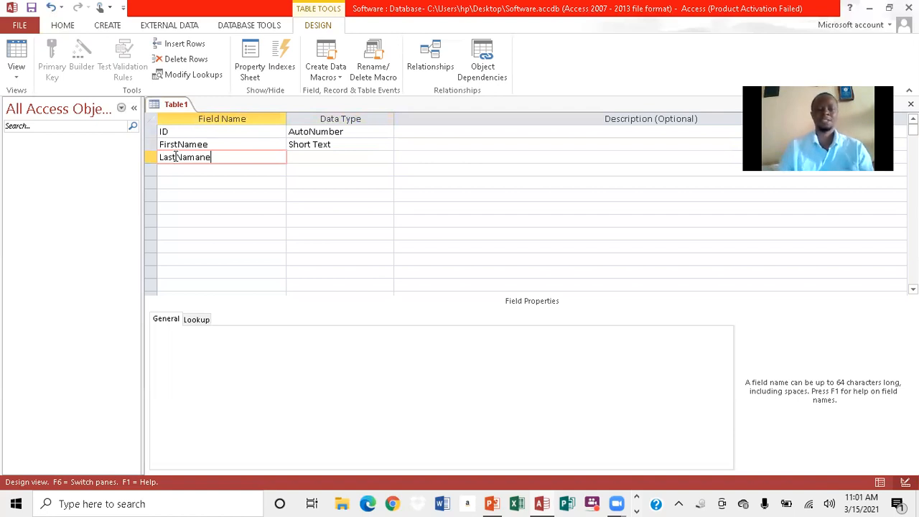
# Step: Give the LastNamane field the Short Text data type and set its field size to 15
pyautogui.click(308, 156)
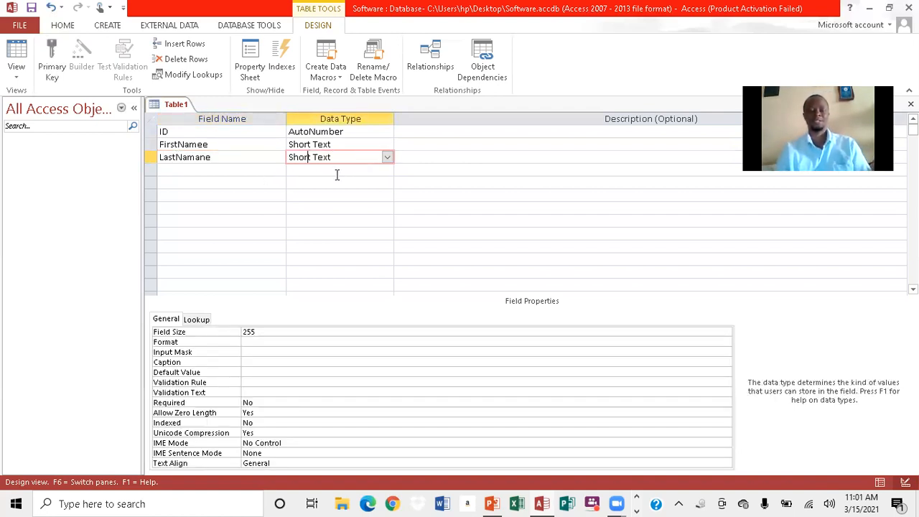
pyautogui.click(249, 330)
pyautogui.press('BackSpace')
pyautogui.press('BackSpace')
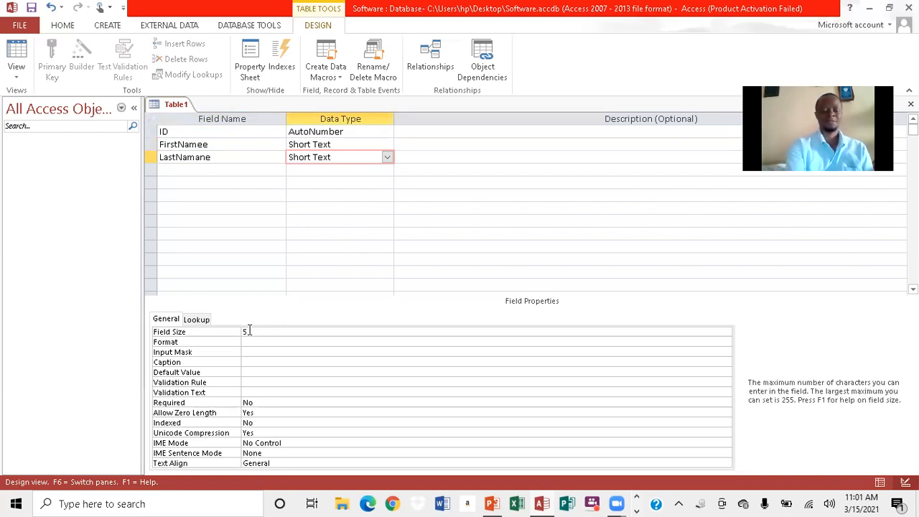
pyautogui.write('1')
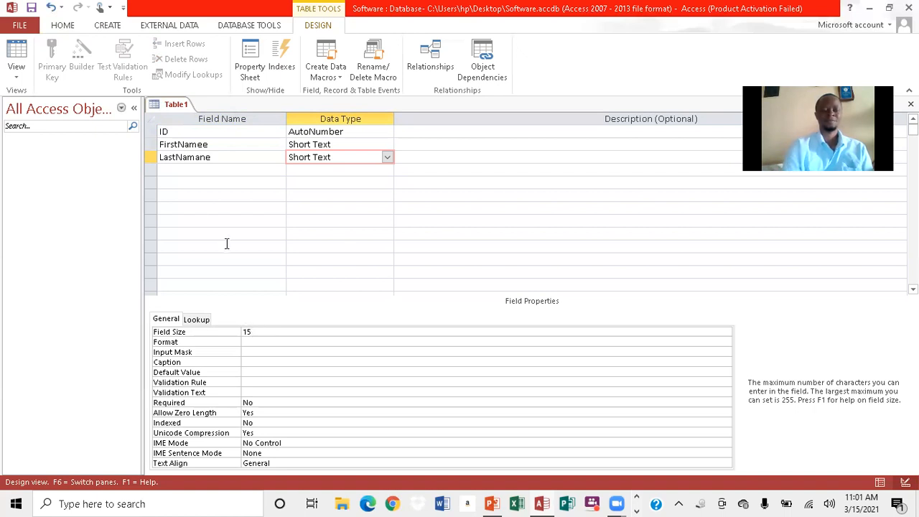
# Step: Add a fourth field named Address below the LastNamane field
pyautogui.click(175, 165)
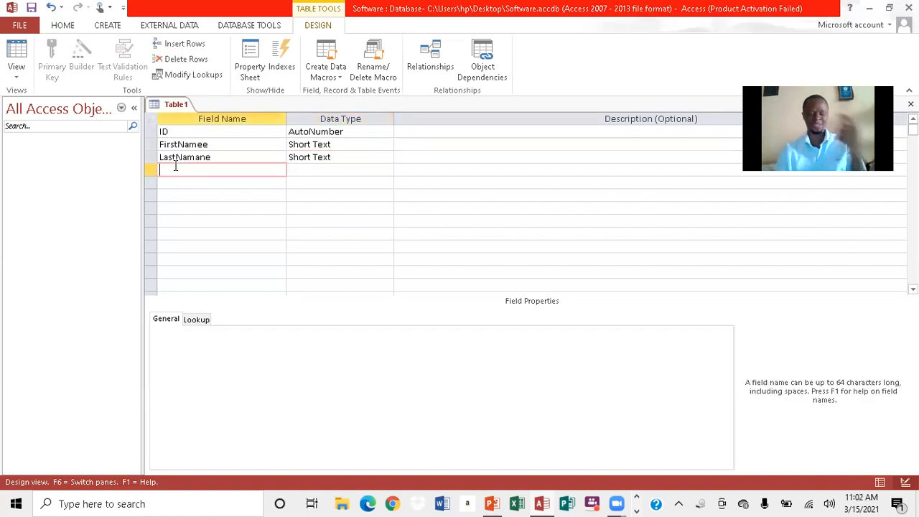
pyautogui.press('capslock')
pyautogui.write('A')
pyautogui.press('capslock')
pyautogui.write('dd')
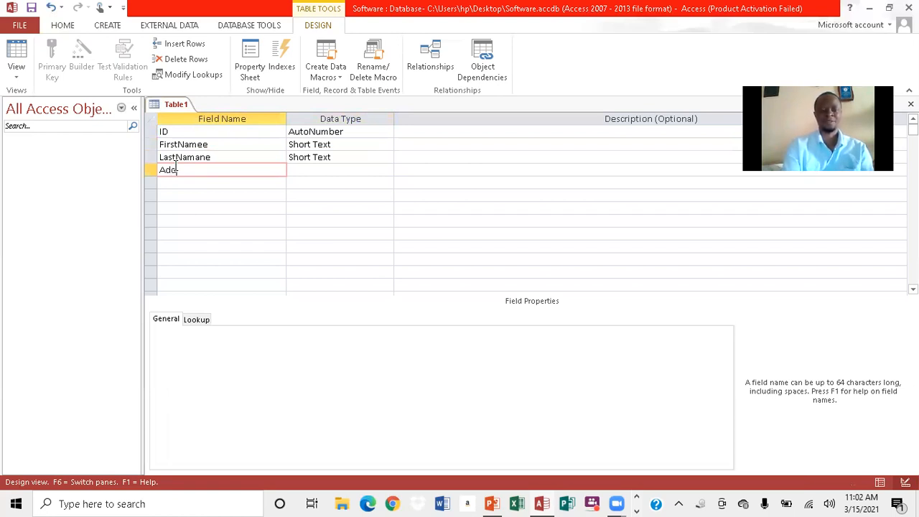
pyautogui.write('ress')
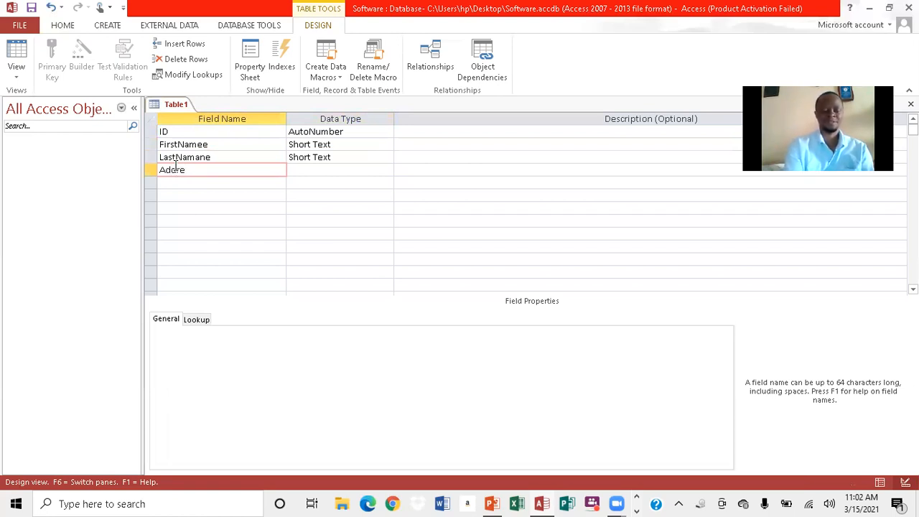
# Step: Give the Address field the Short Text data type and set its field size to 20
pyautogui.click(307, 160)
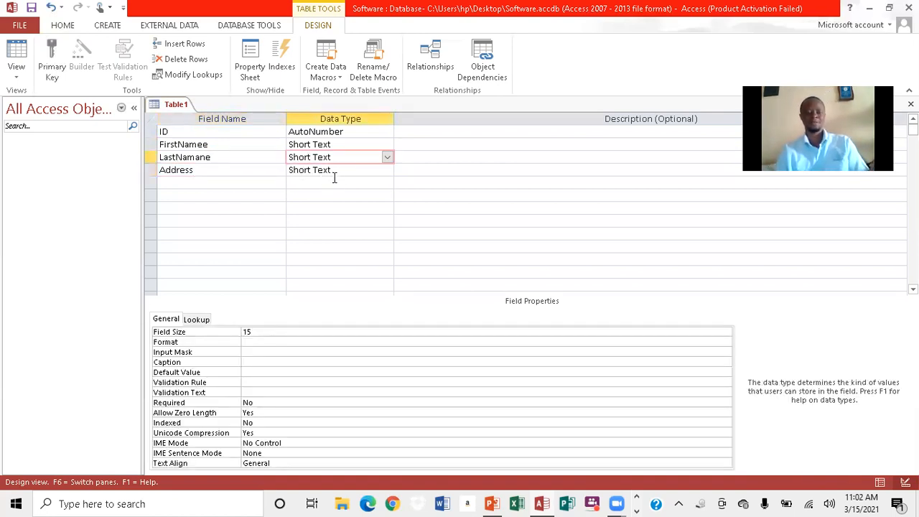
pyautogui.click(335, 169)
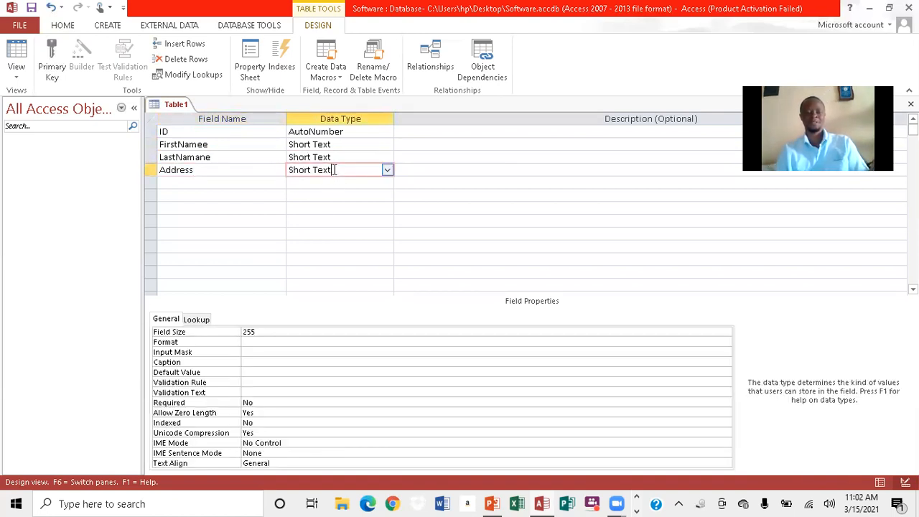
pyautogui.click(256, 330)
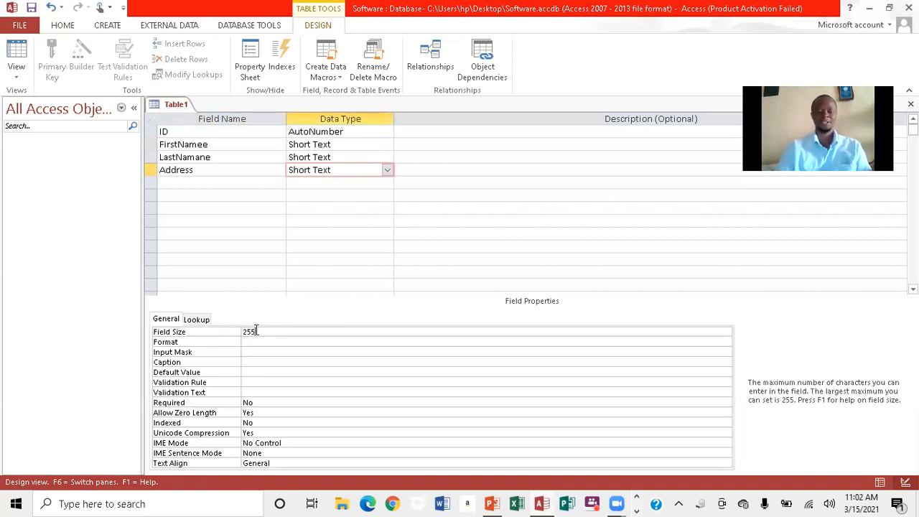
pyautogui.press('BackSpace')
pyautogui.press('BackSpace')
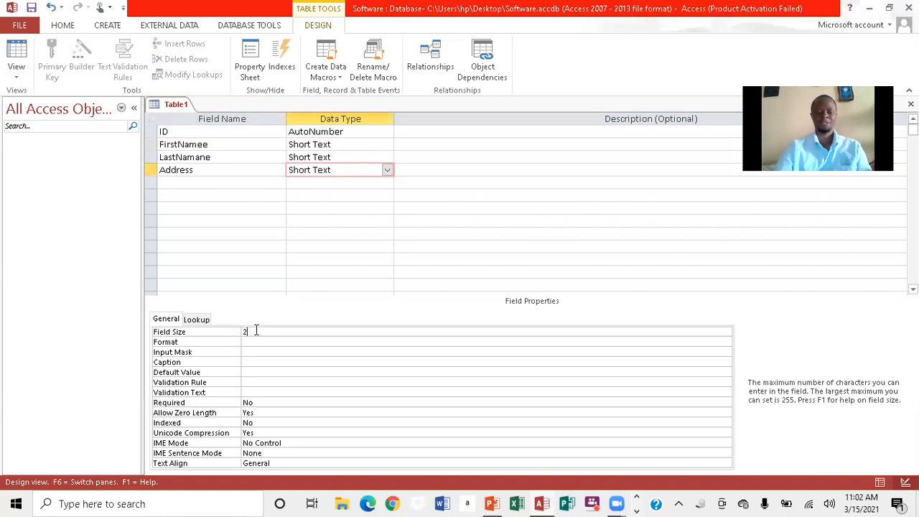
pyautogui.write('0')
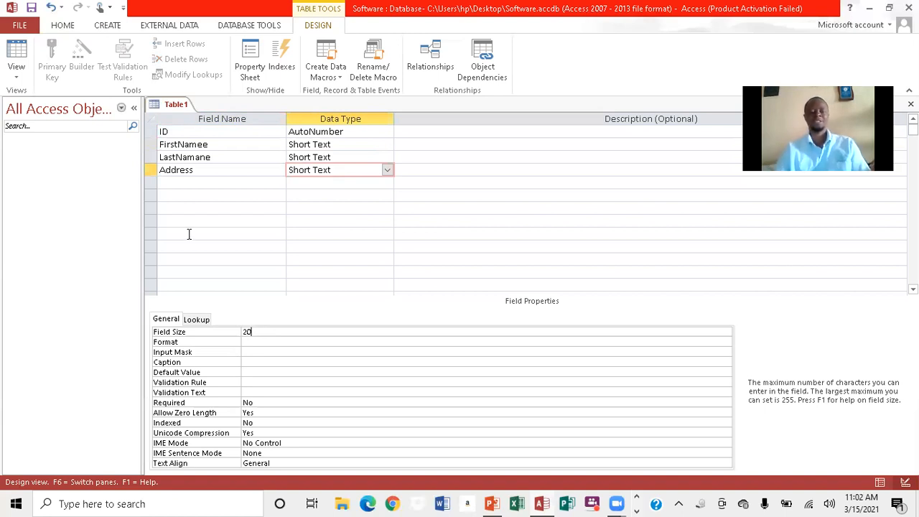
# Step: Add a fifth field named PhoneNo below the Address field
pyautogui.click(176, 182)
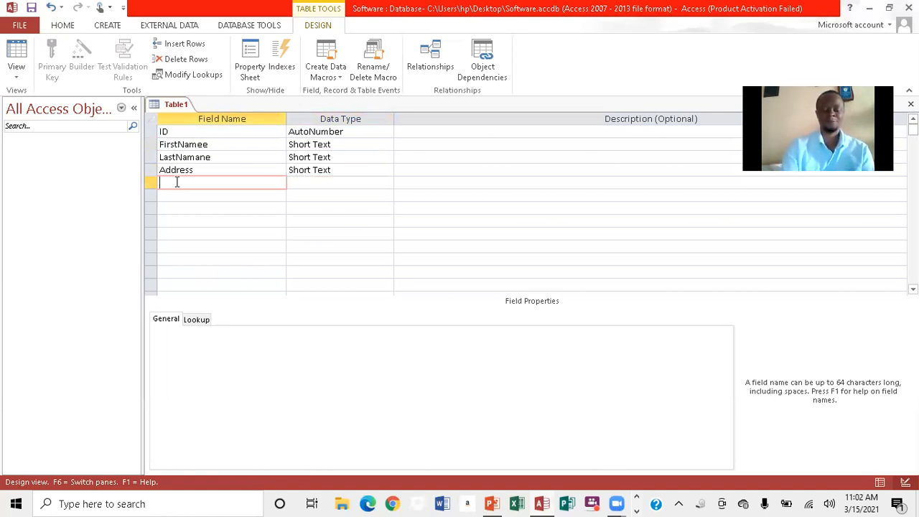
pyautogui.write('Pho')
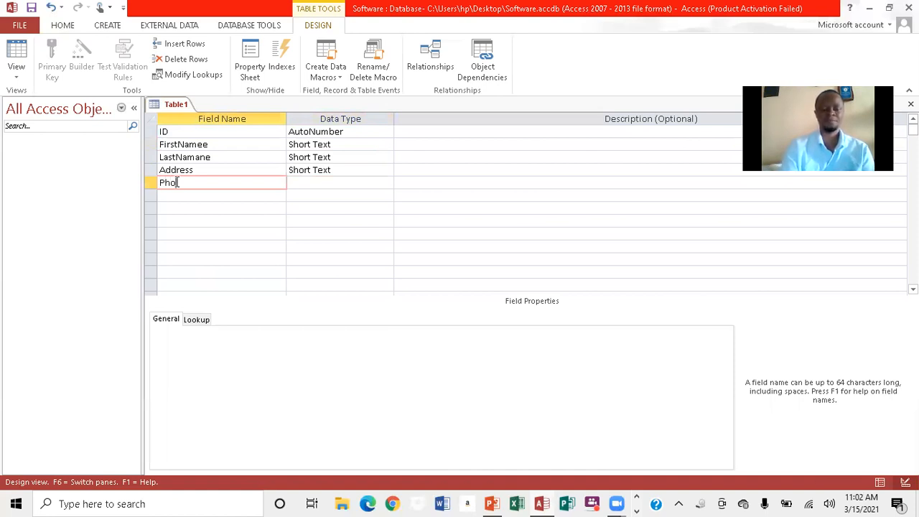
pyautogui.write('ne')
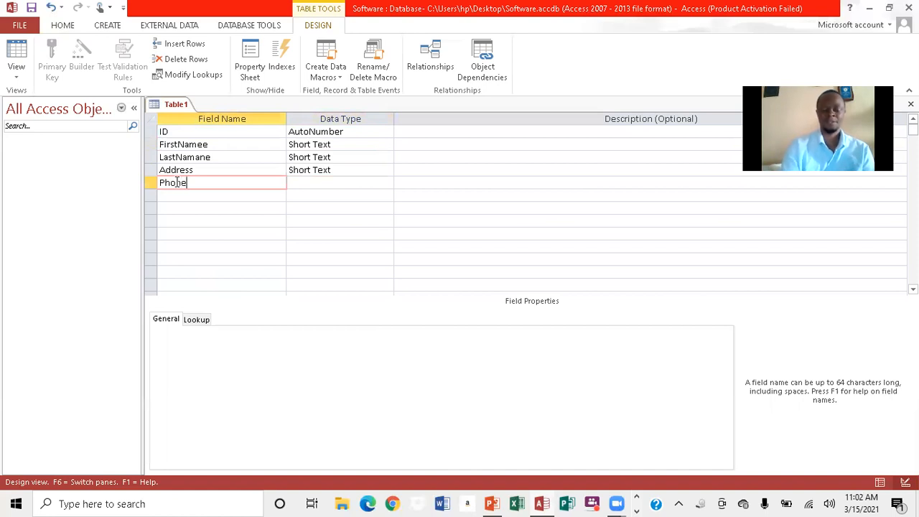
pyautogui.press('capslock')
pyautogui.write('N')
pyautogui.press('capslock')
pyautogui.write('o')
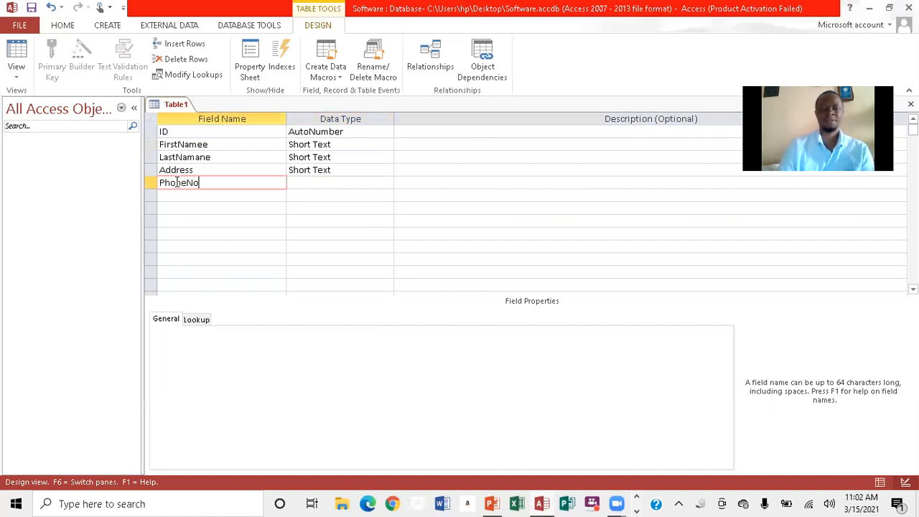
# Step: Give the PhoneNo field the Short Text data type and set its field size to 7
pyautogui.click(306, 180)
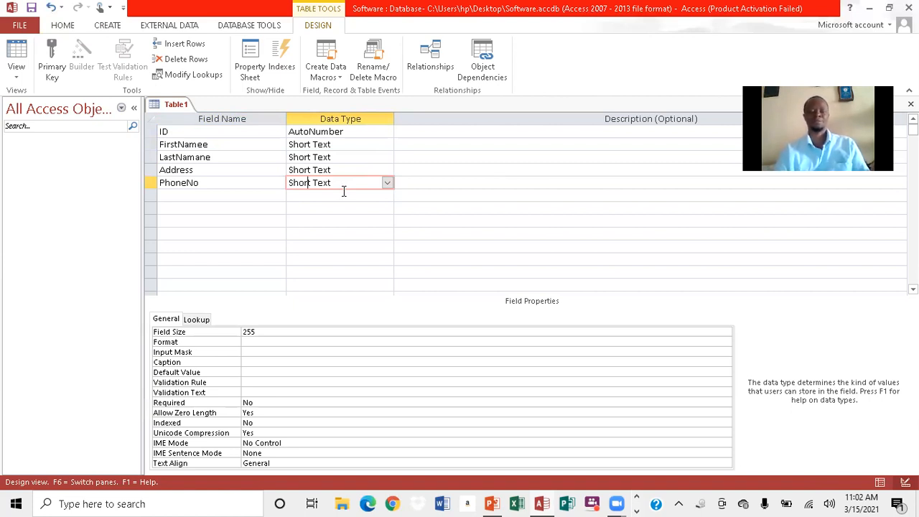
pyautogui.click(259, 330)
pyautogui.press('BackSpace')
pyautogui.press('BackSpace')
pyautogui.press('BackSpace')
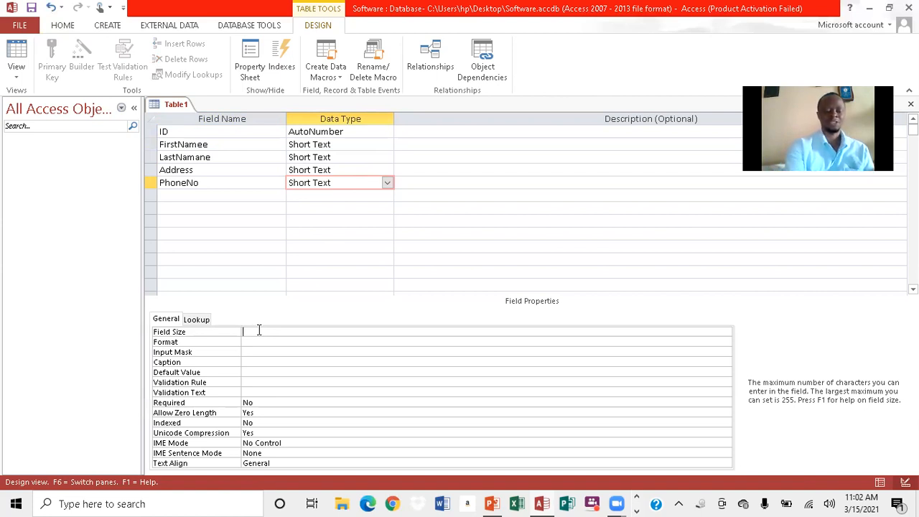
pyautogui.write('7')
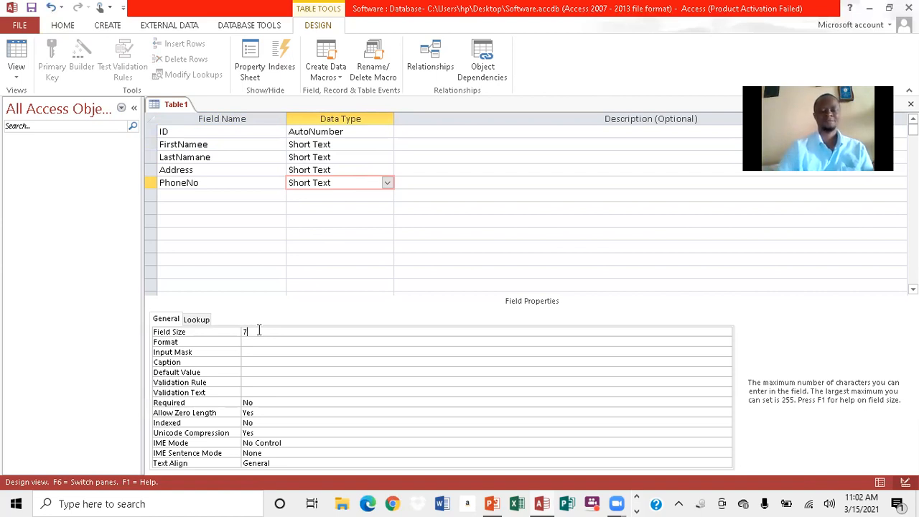
# Step: Add a State field below PhoneNo with the Short Text data type and a field size of 25
pyautogui.click(171, 194)
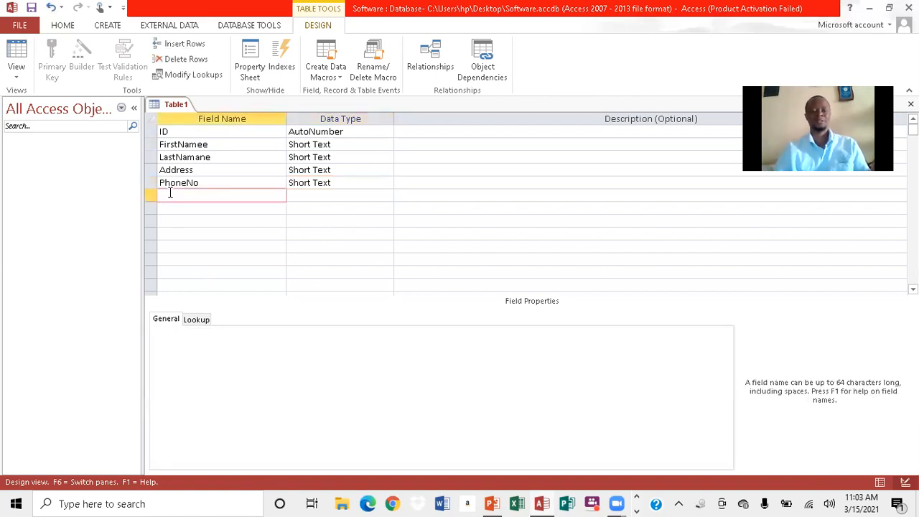
pyautogui.write('State')
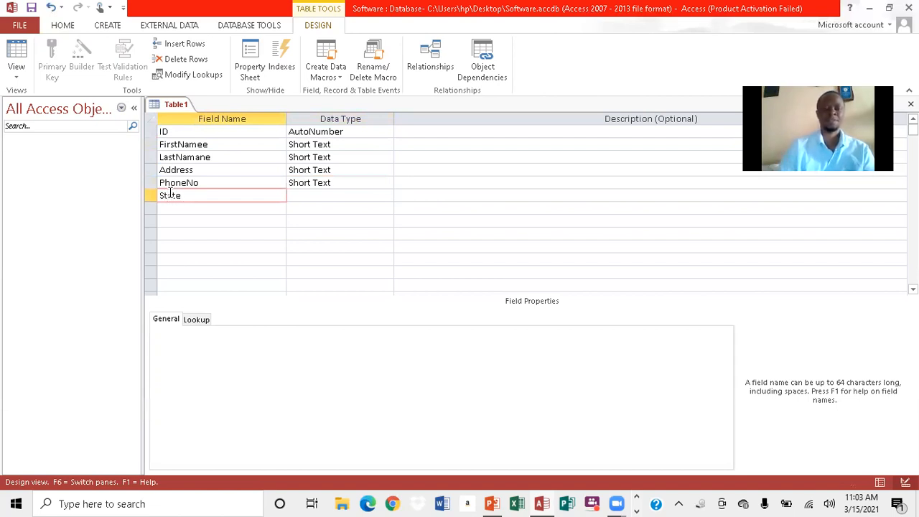
pyautogui.click(303, 190)
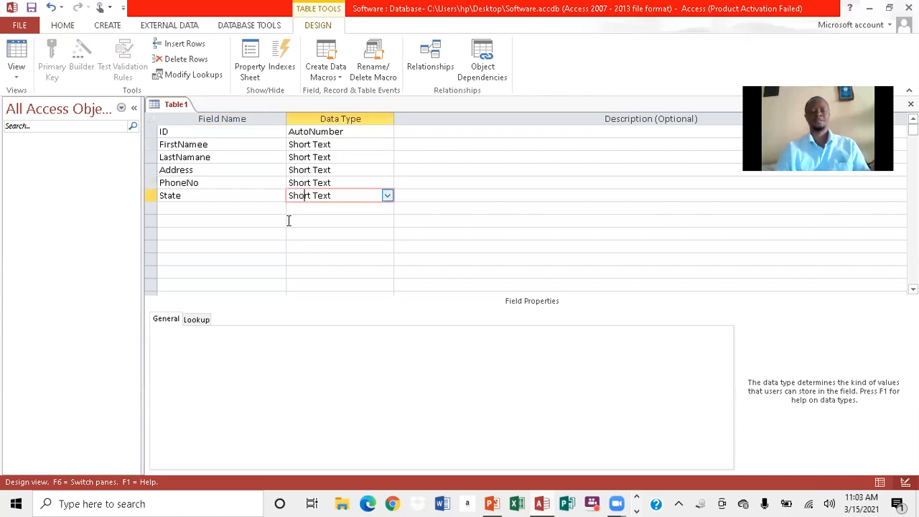
pyautogui.click(259, 334)
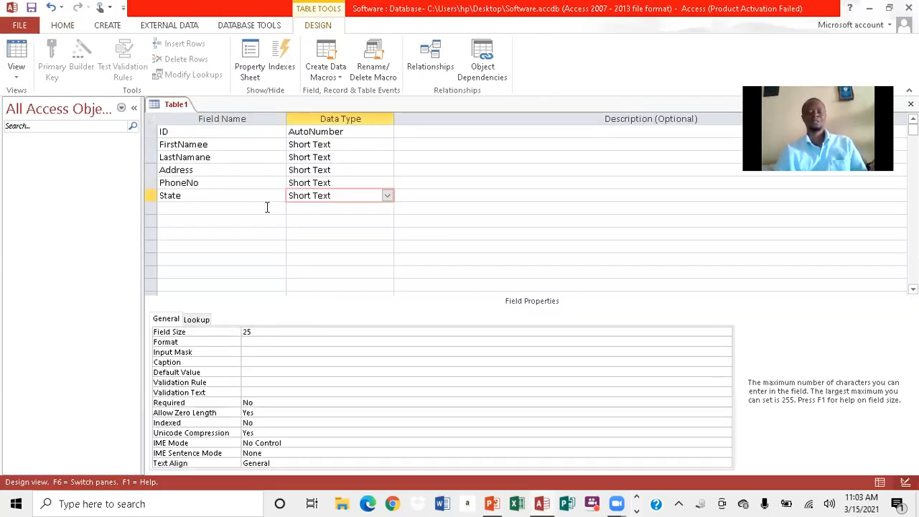
# Step: Make the ID field the primary key and save the table as Students
pyautogui.click(167, 132)
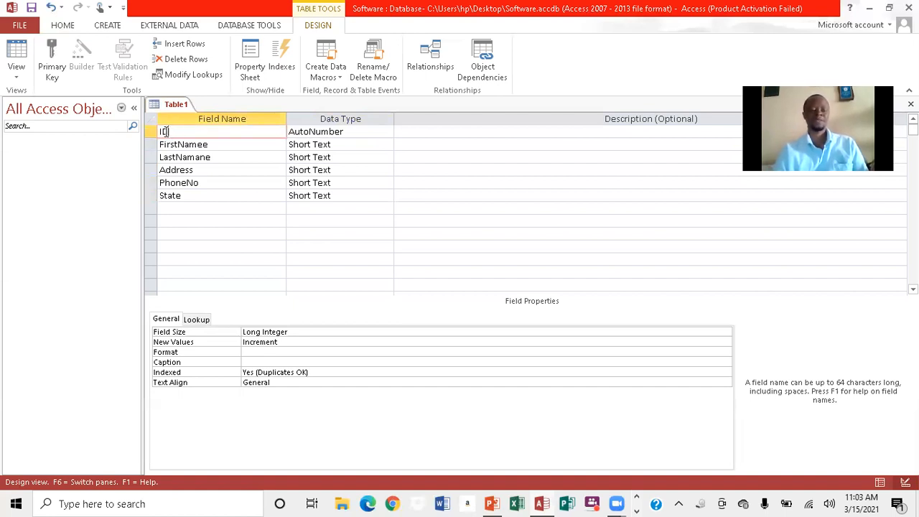
pyautogui.click(52, 57)
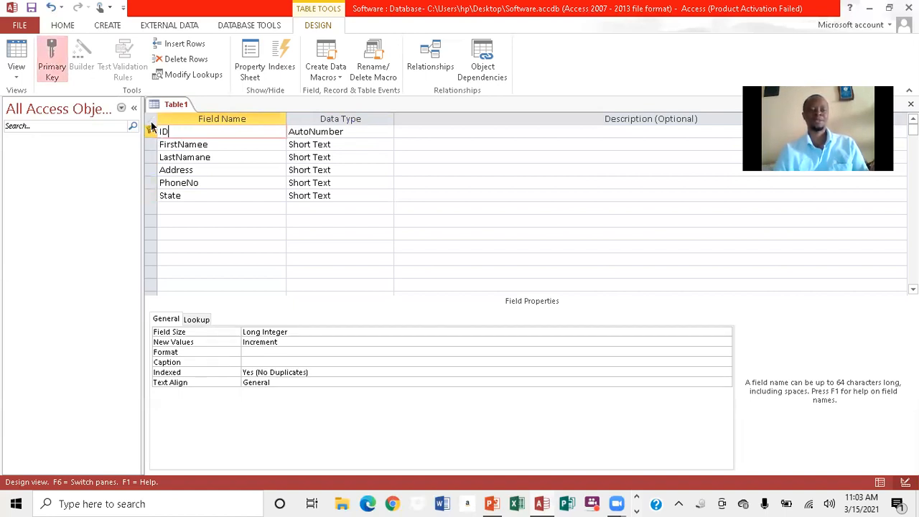
pyautogui.click(31, 7)
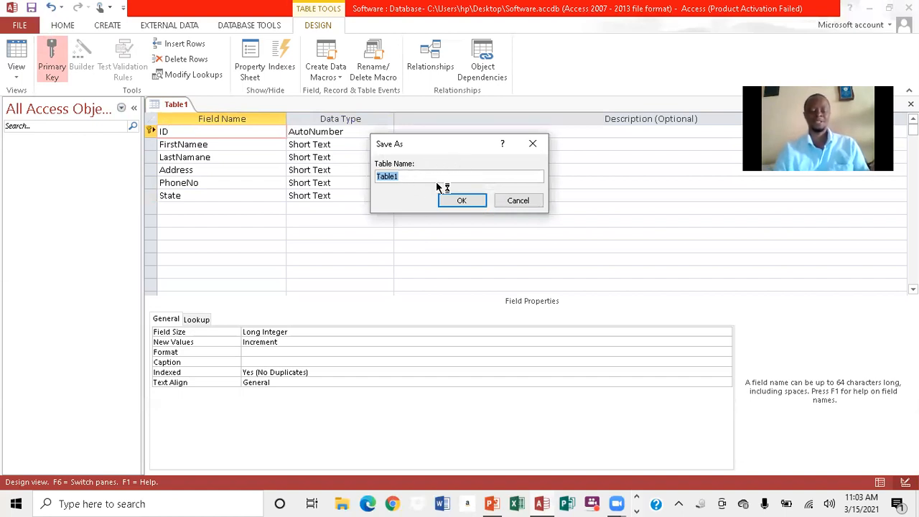
pyautogui.press('capslock')
pyautogui.write('S')
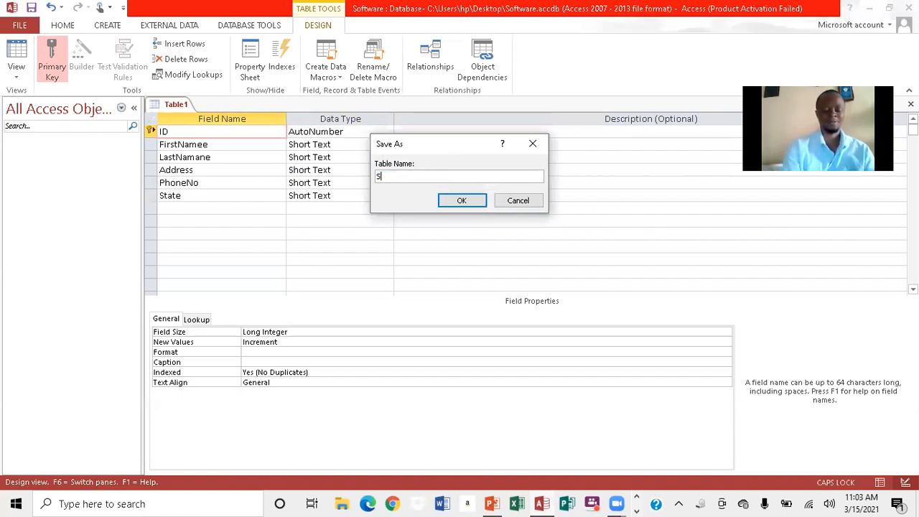
pyautogui.press('capslock')
pyautogui.write('tudents')
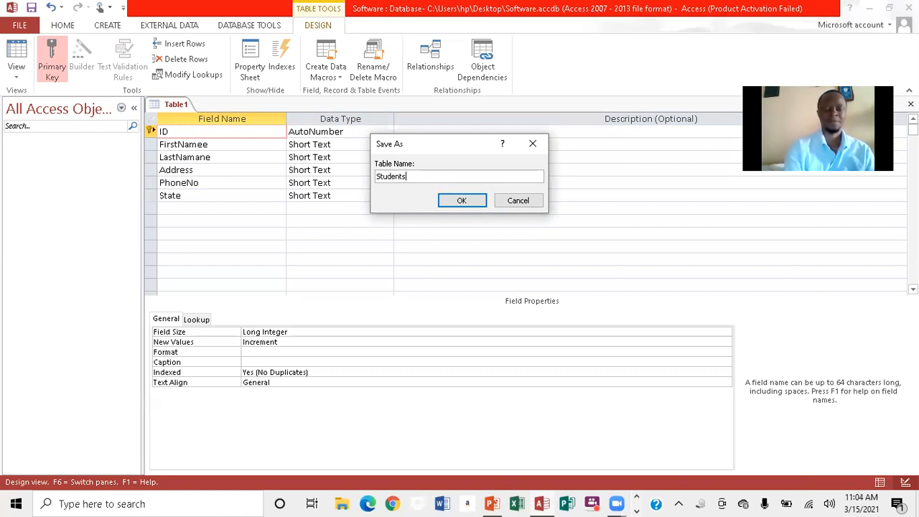
pyautogui.click(462, 201)
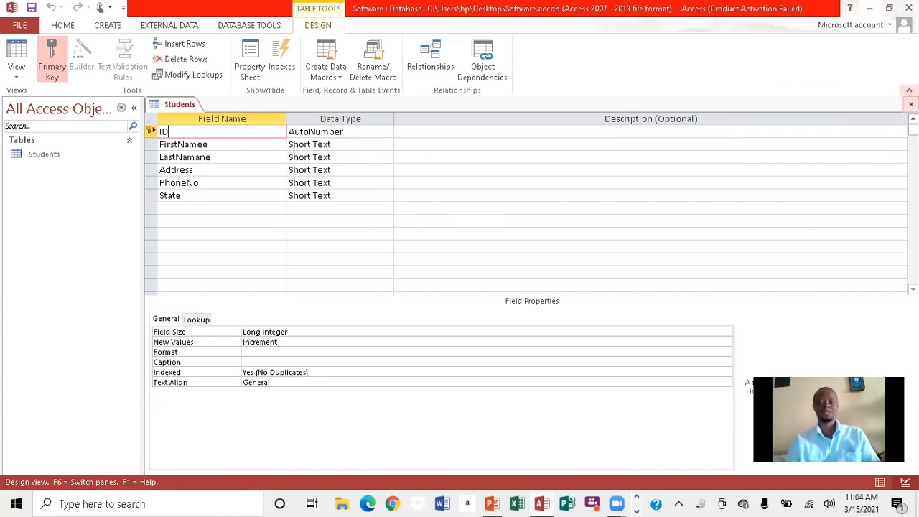
# Step: Close the table design, view the Students table in Datasheet view and close it again
pyautogui.click(910, 104)
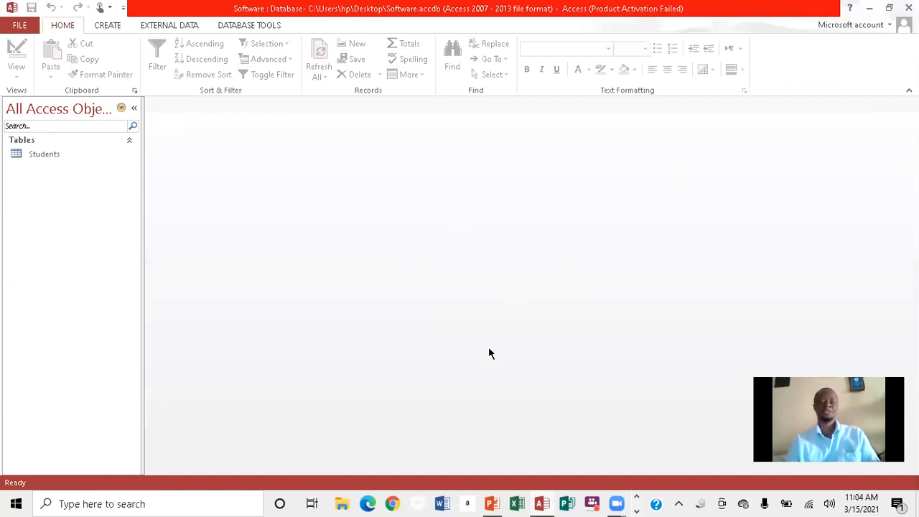
pyautogui.doubleClick(32, 152)
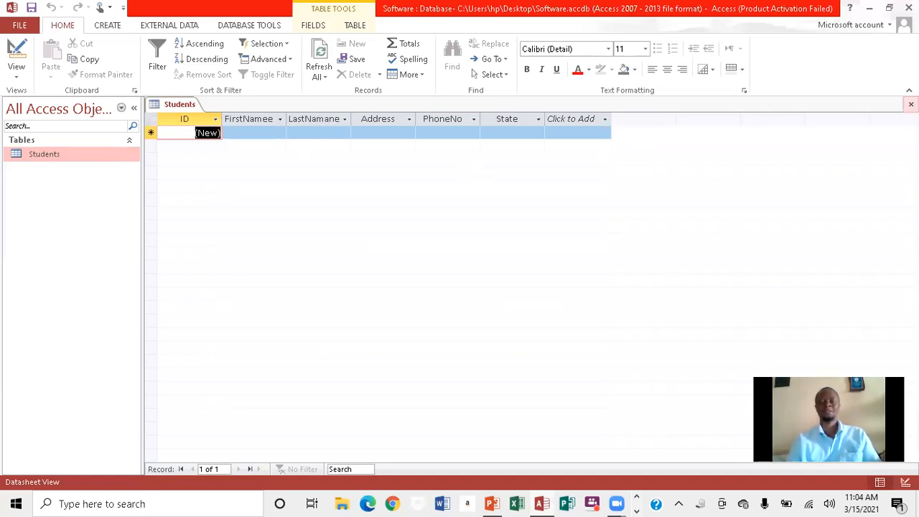
pyautogui.click(910, 104)
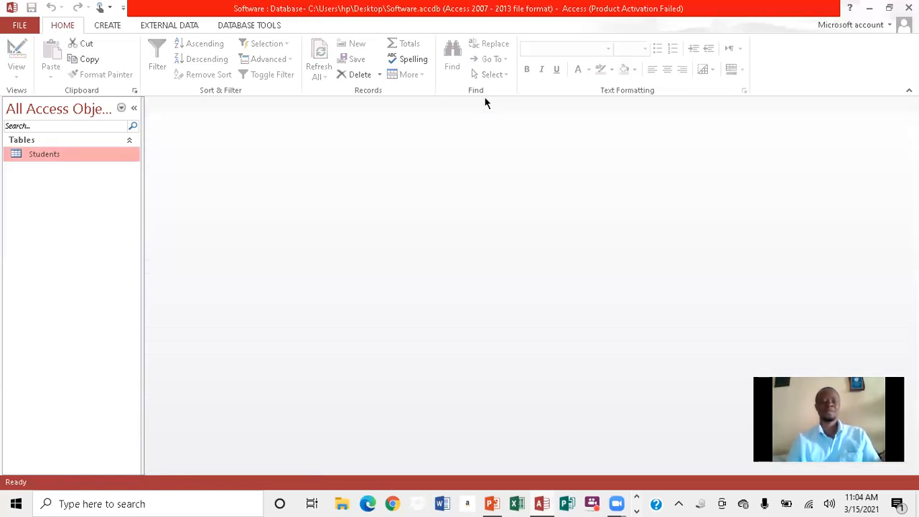
# Step: Reopen the Students table in Design view, correct the last name field's name to LastName, and save and close the table
pyautogui.rightClick(84, 152)
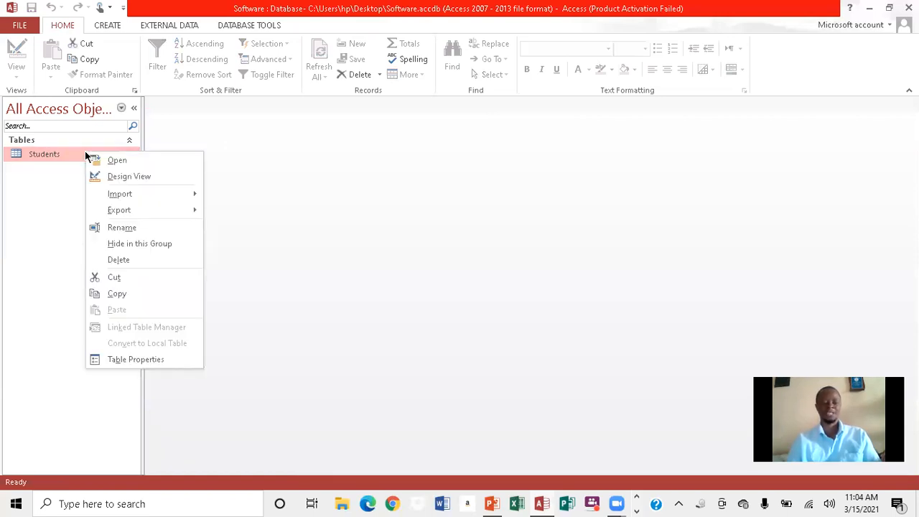
pyautogui.click(136, 175)
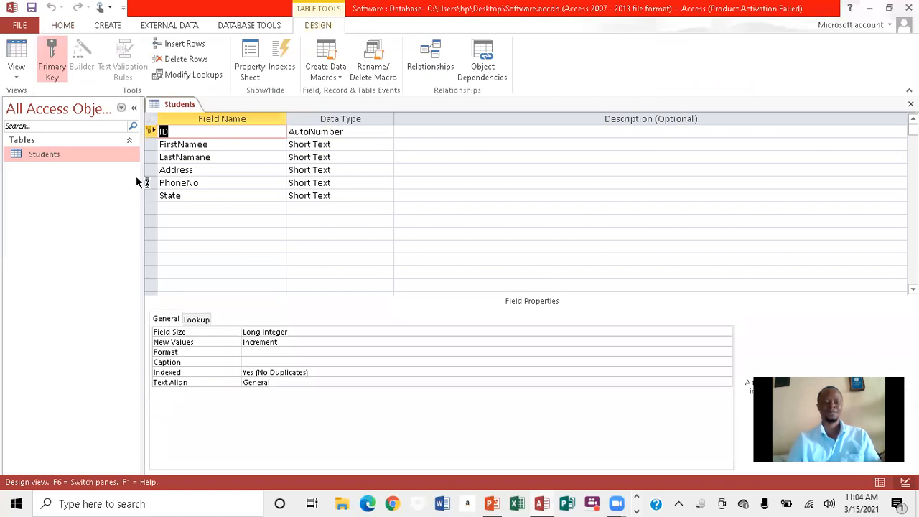
pyautogui.click(205, 158)
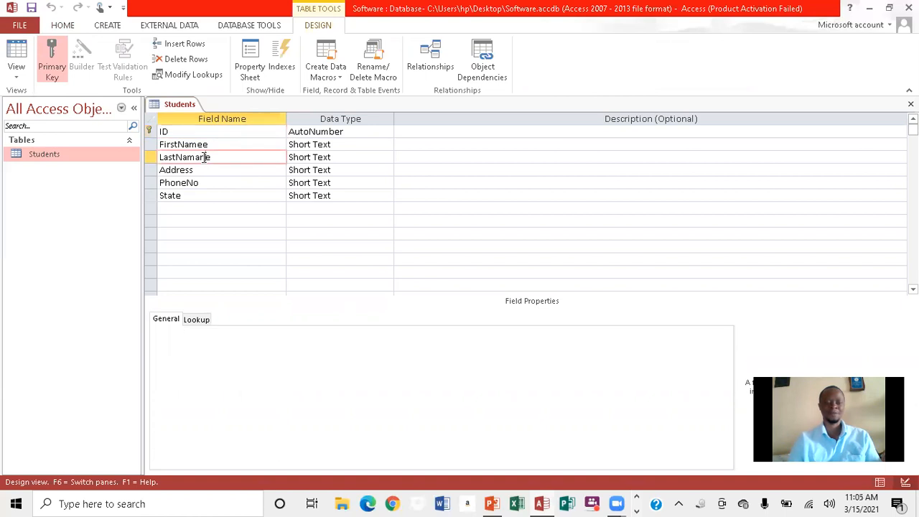
pyautogui.press('BackSpace')
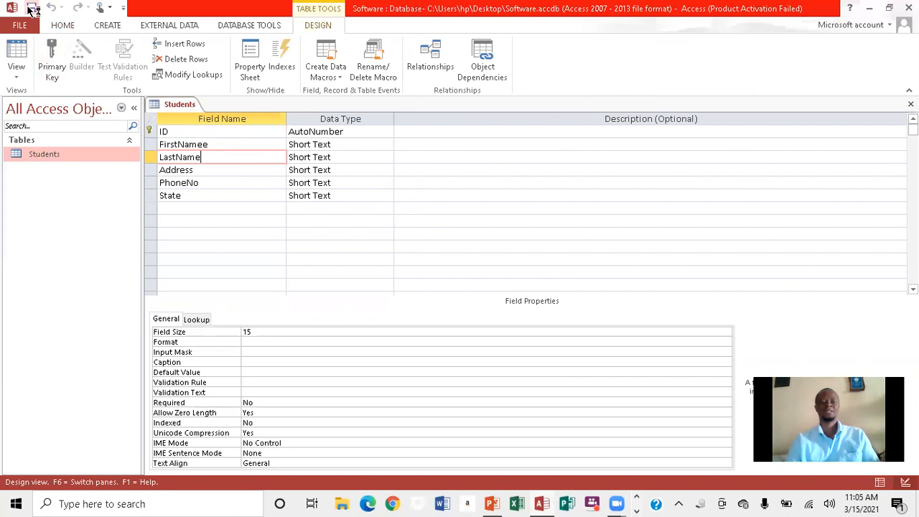
pyautogui.click(30, 8)
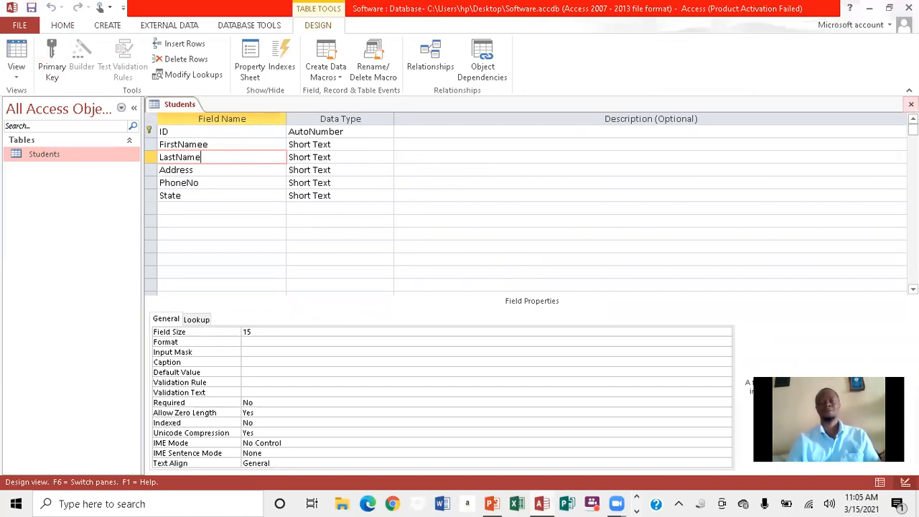
pyautogui.click(910, 104)
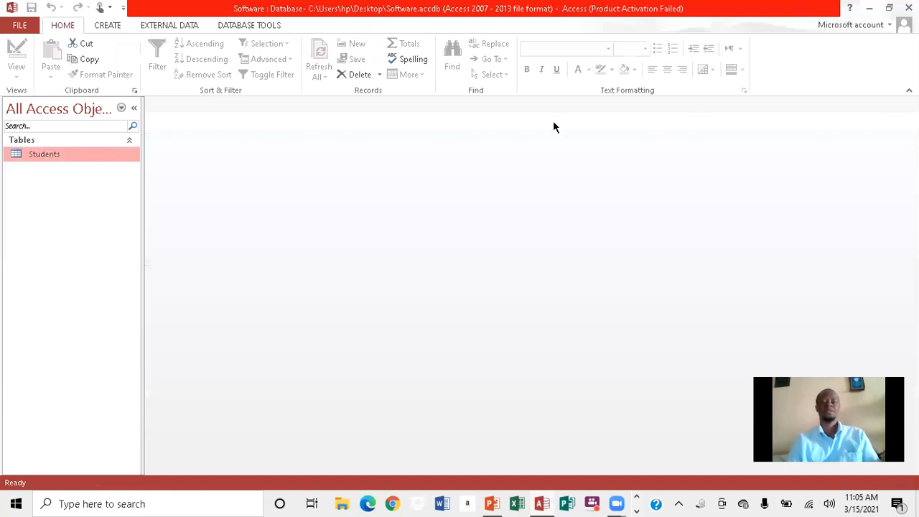
# Step: Correct the first name field's name to FirstName in the Students table's Design view and save the table
pyautogui.doubleClick(31, 156)
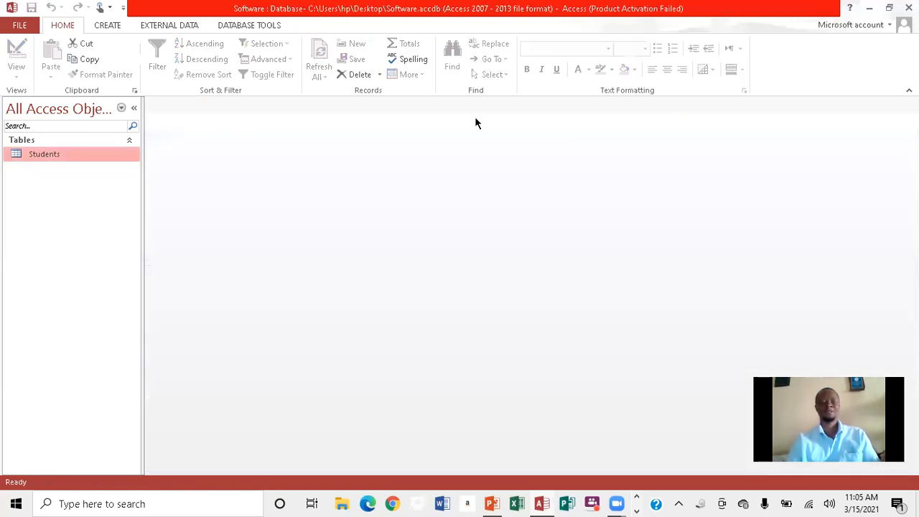
pyautogui.rightClick(68, 154)
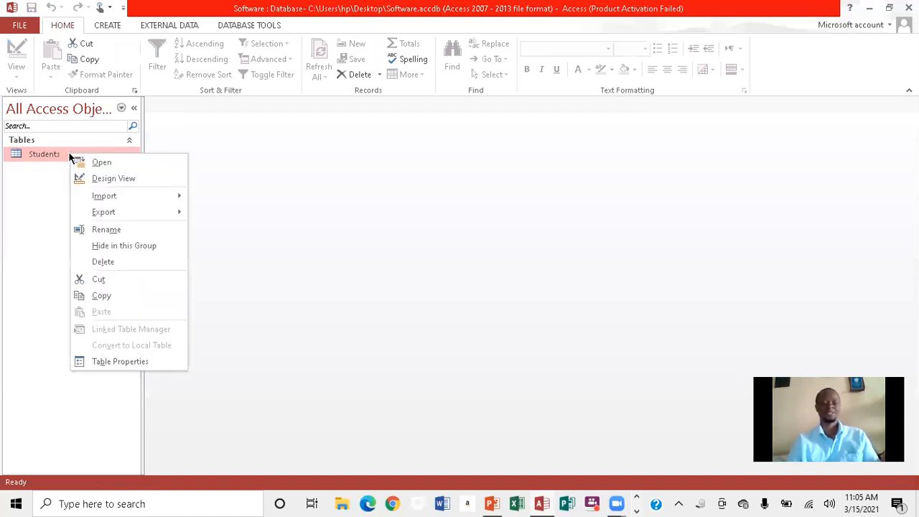
pyautogui.click(115, 178)
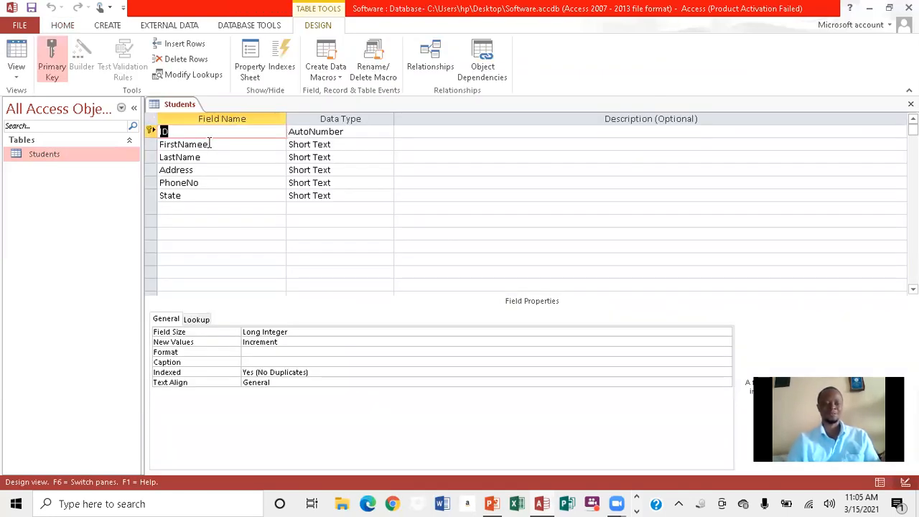
pyautogui.click(209, 143)
pyautogui.press('BackSpace')
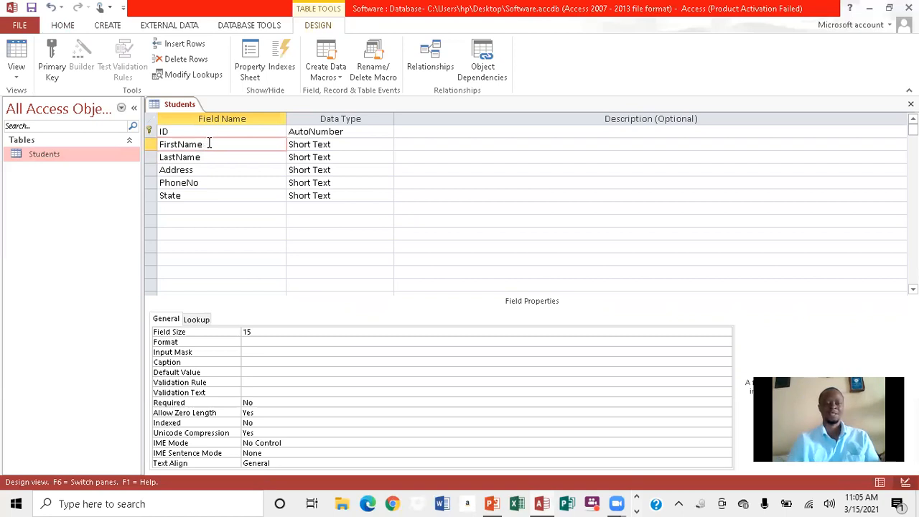
pyautogui.click(33, 9)
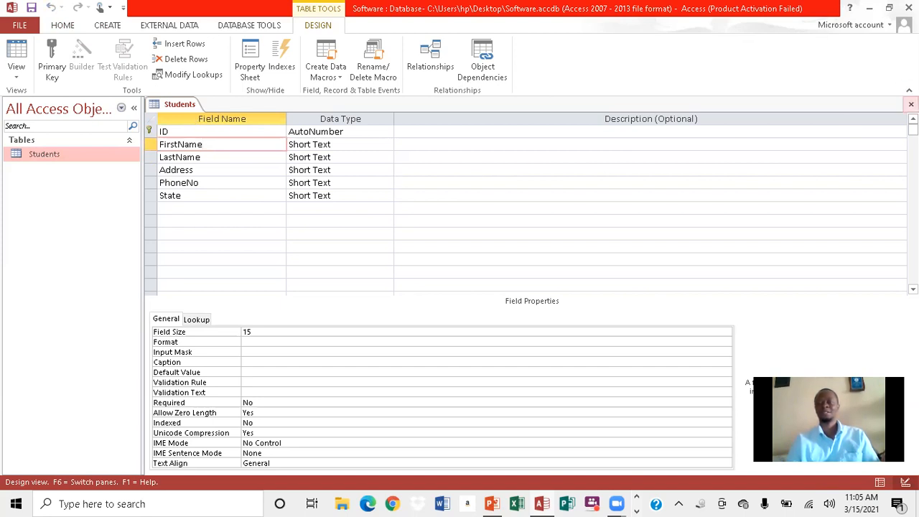
# Step: Close the table design and check the corrected column headings in the Students datasheet
pyautogui.click(910, 104)
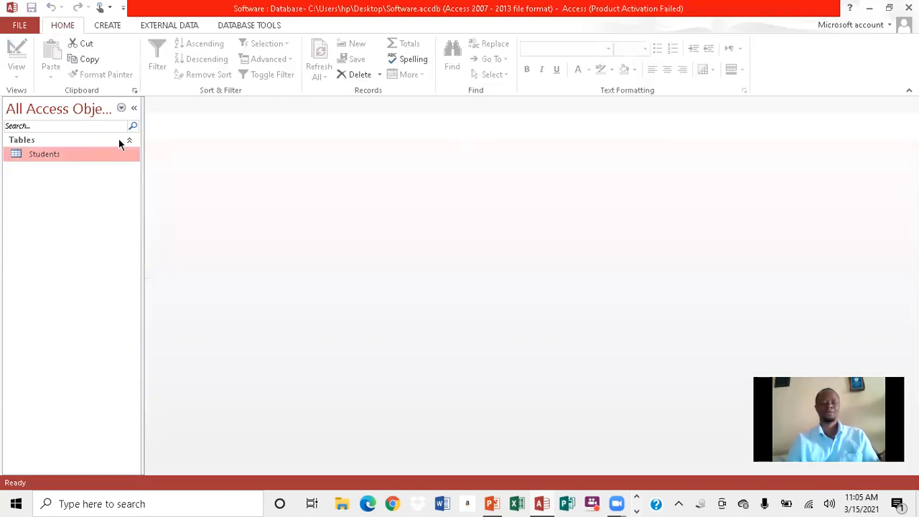
pyautogui.doubleClick(36, 155)
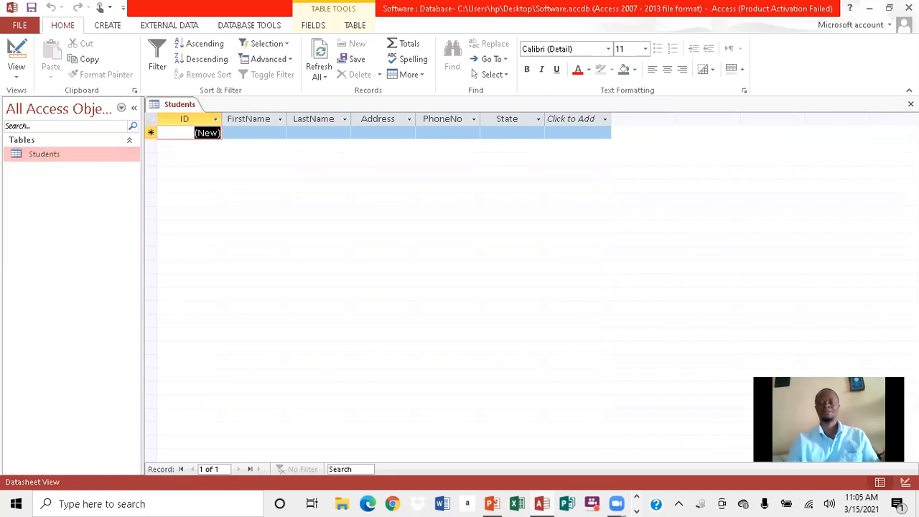
pyautogui.click(910, 104)
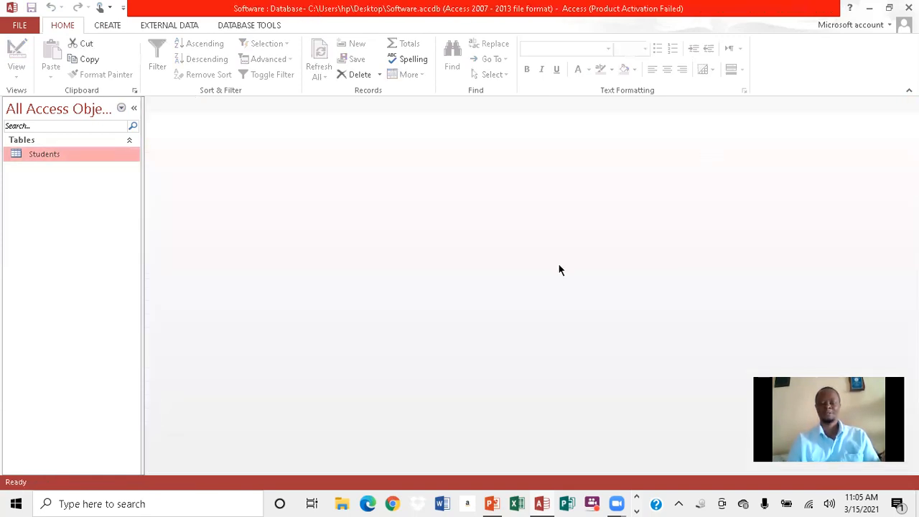
# Step: Switch to the PowerPoint presentation to read the database task list and return to Access
pyautogui.click(497, 443)
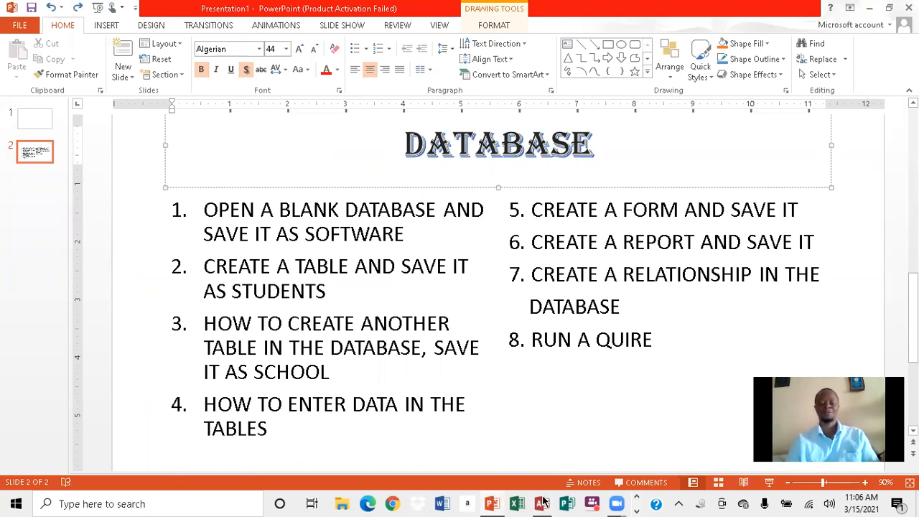
pyautogui.moveTo(542, 500)
pyautogui.click(547, 464)
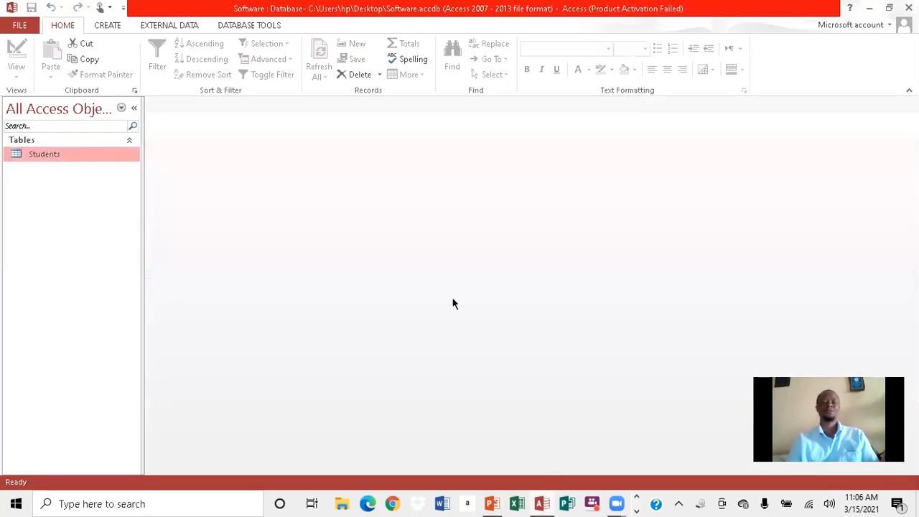
pyautogui.click(110, 26)
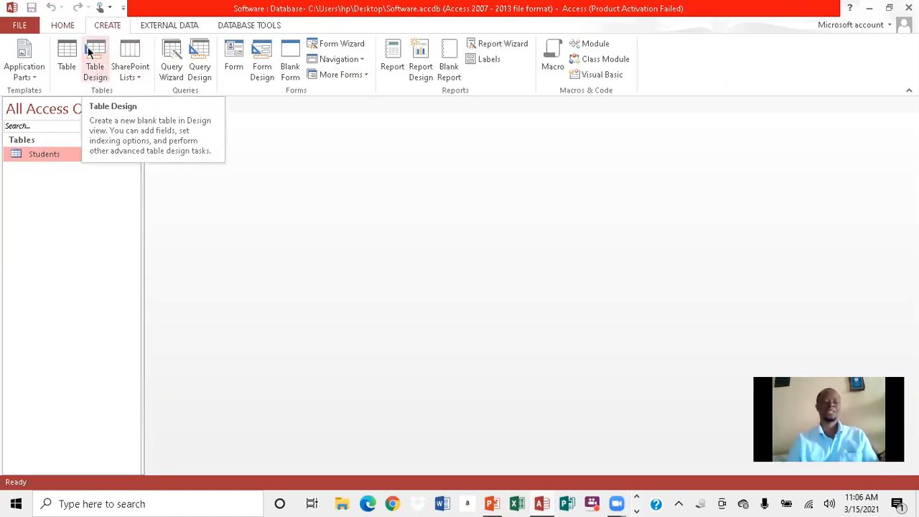
pyautogui.click(66, 51)
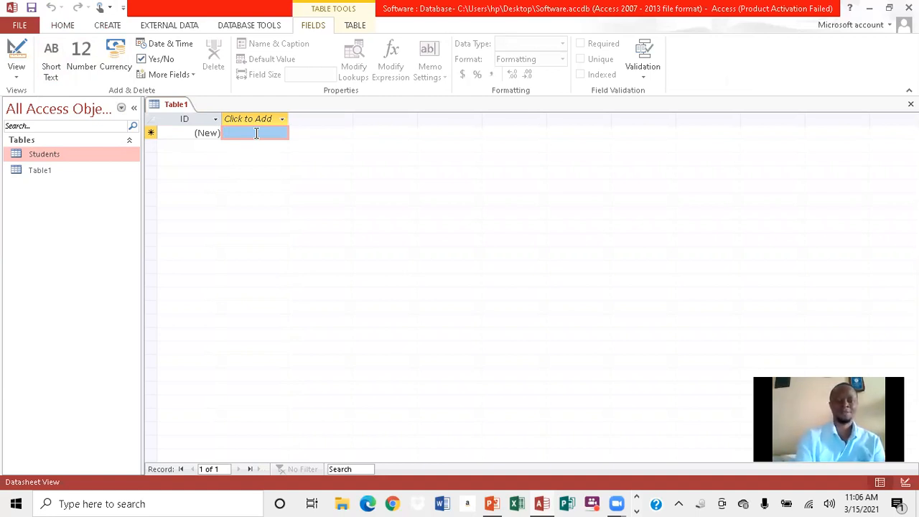
pyautogui.write('L')
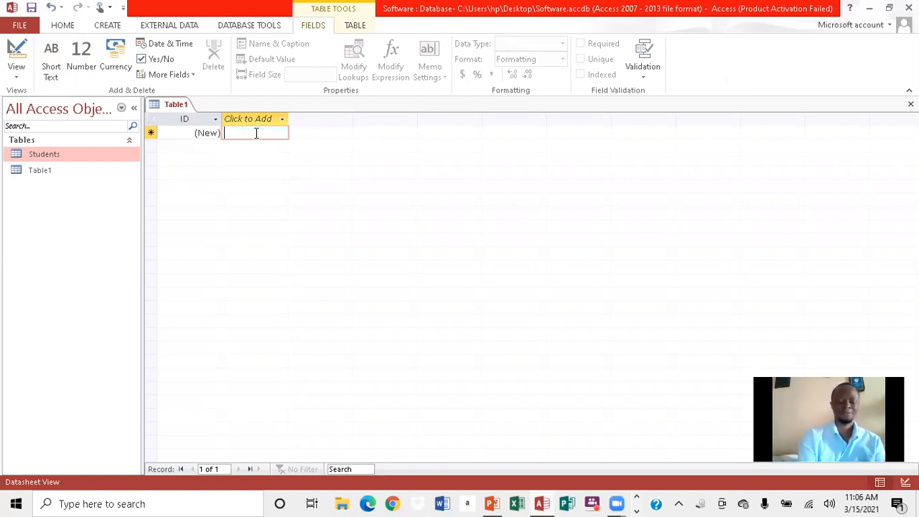
pyautogui.write('F')
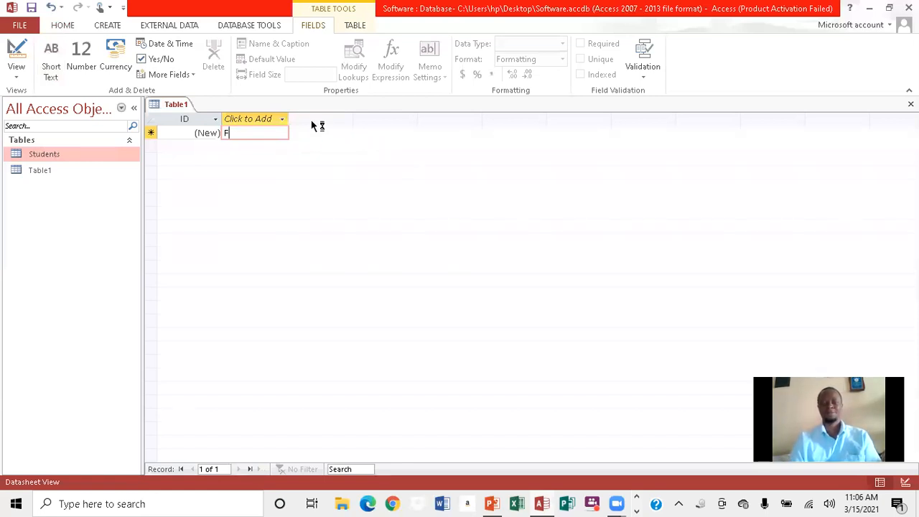
pyautogui.click(910, 104)
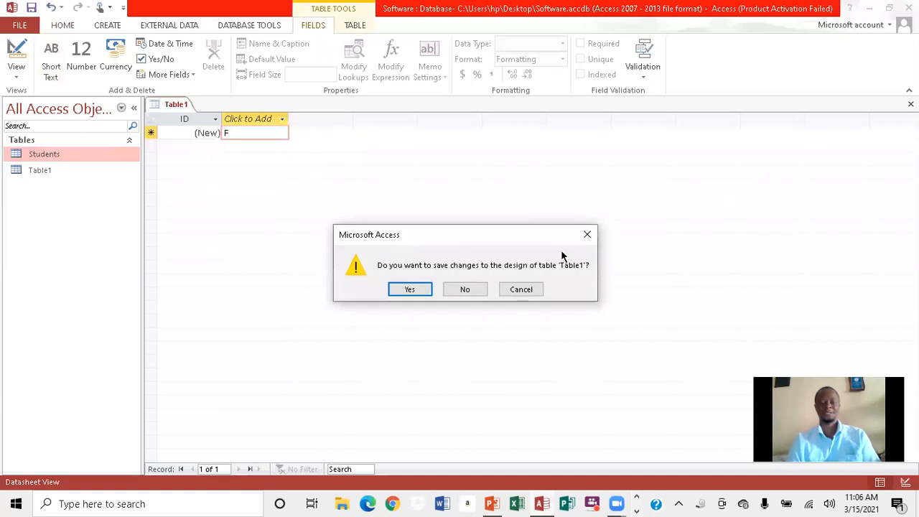
pyautogui.click(464, 290)
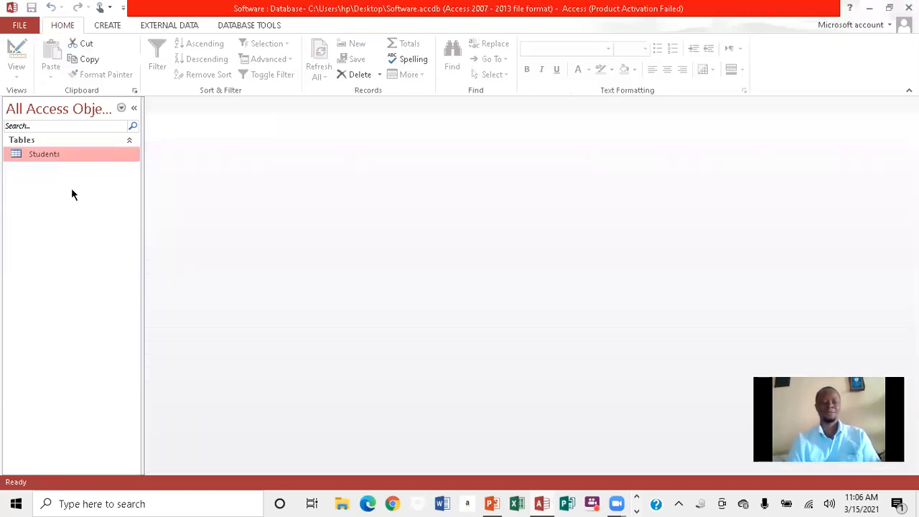
# Step: Create a new table in Design view and add an ID field with the Number data type
pyautogui.click(106, 26)
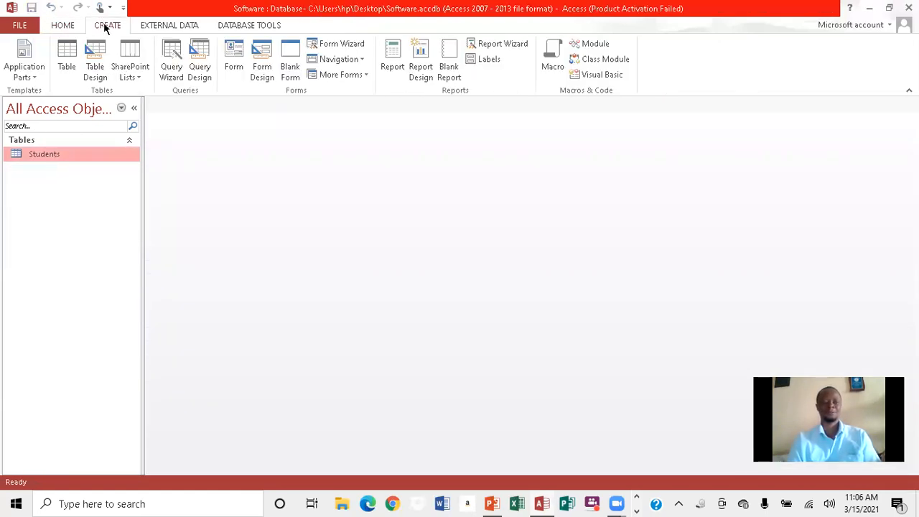
pyautogui.click(87, 67)
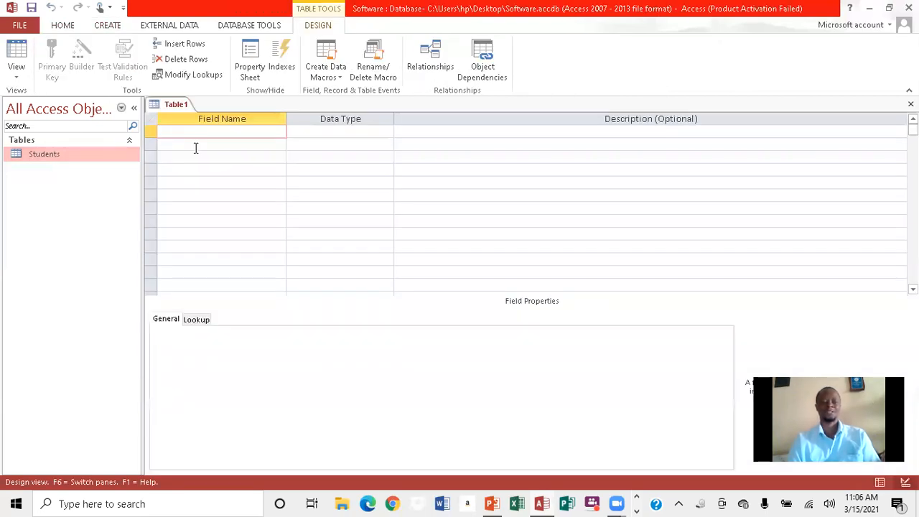
pyautogui.press('capslock')
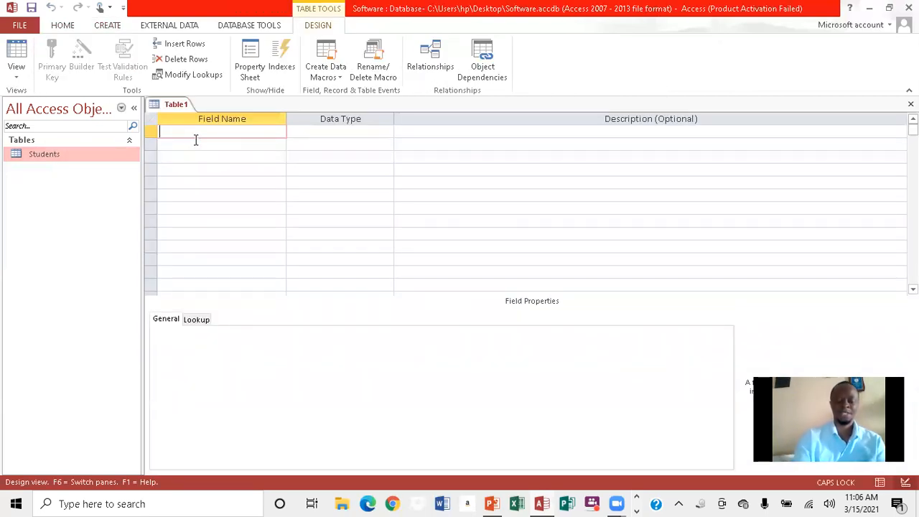
pyautogui.write('ID')
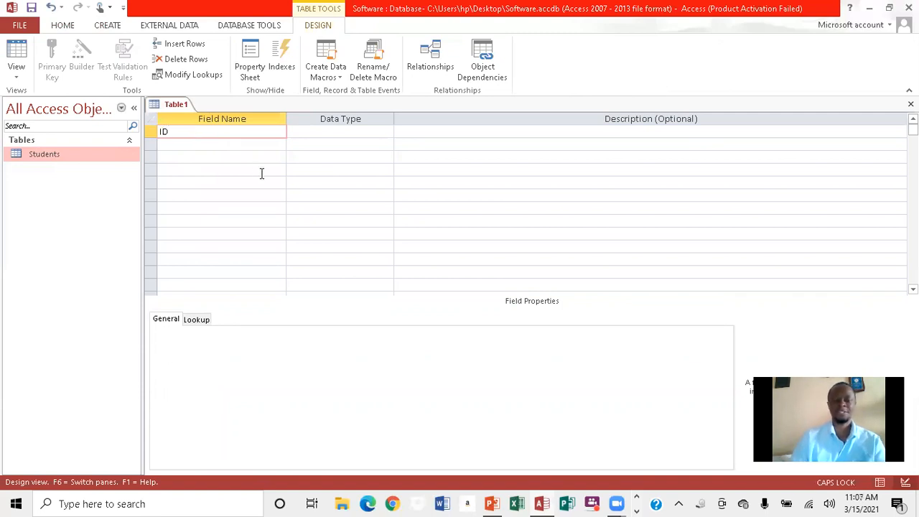
pyautogui.click(326, 130)
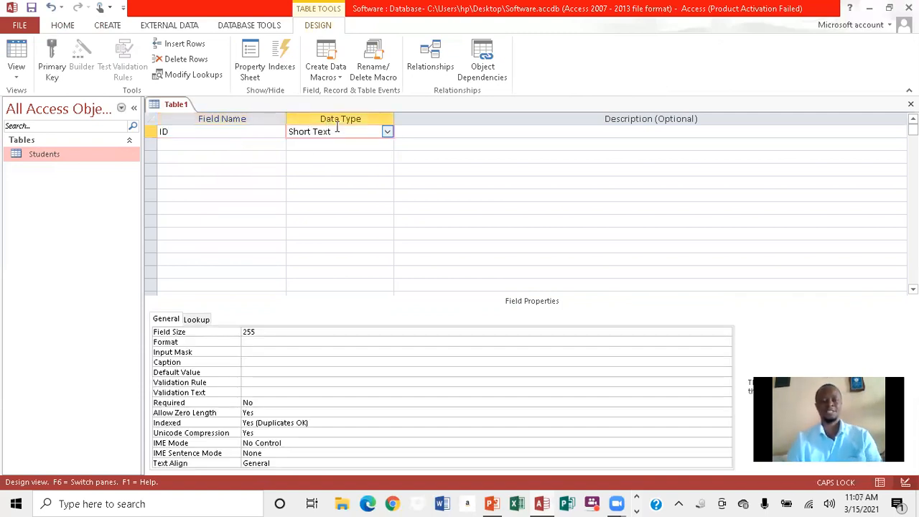
pyautogui.click(386, 132)
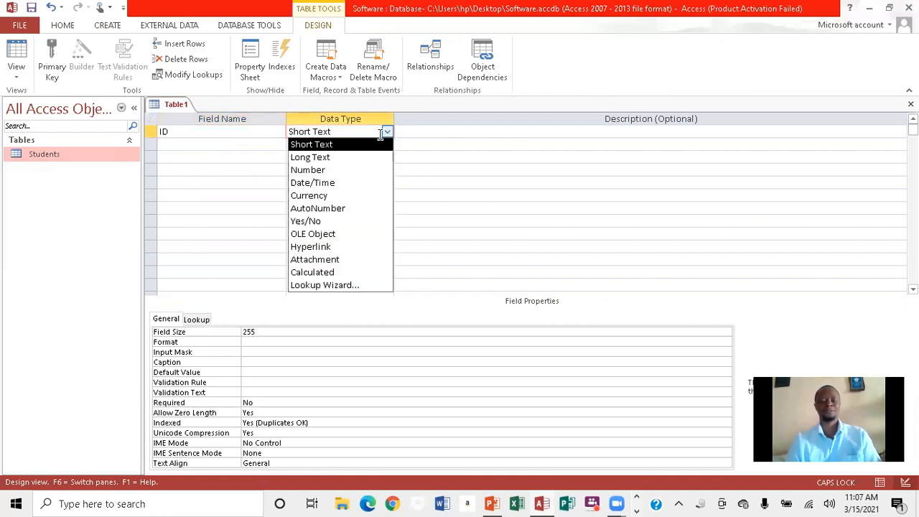
pyautogui.click(333, 169)
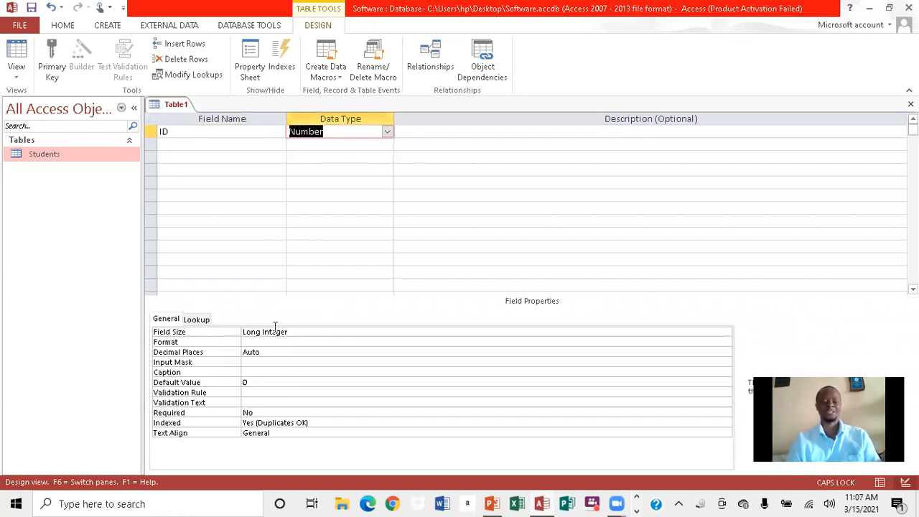
# Step: Add a FirstName field with the Short Text data type below the ID field
pyautogui.click(163, 145)
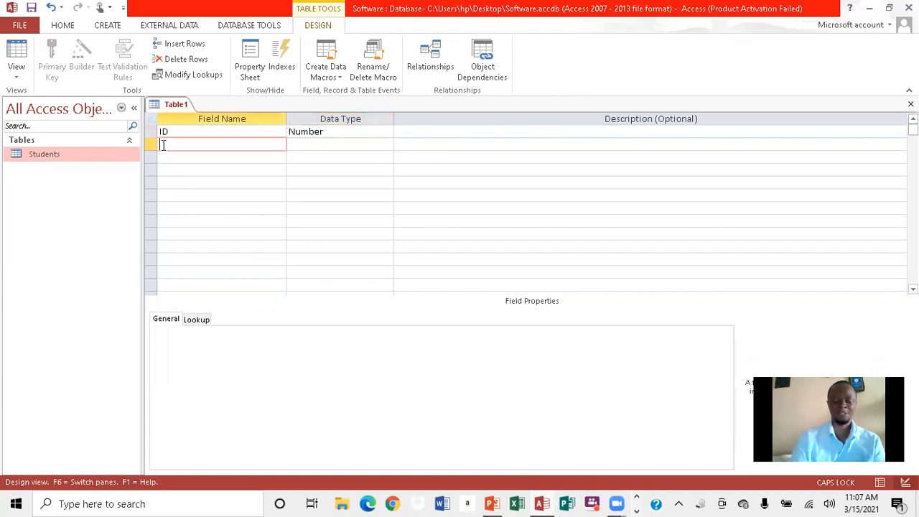
pyautogui.write('N')
pyautogui.press('BackSpace')
pyautogui.write('F')
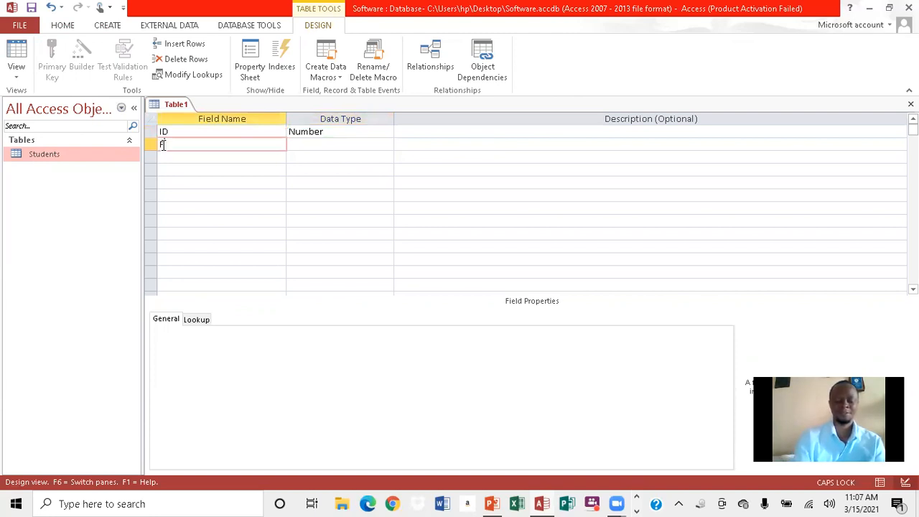
pyautogui.press('capslock')
pyautogui.write('ir')
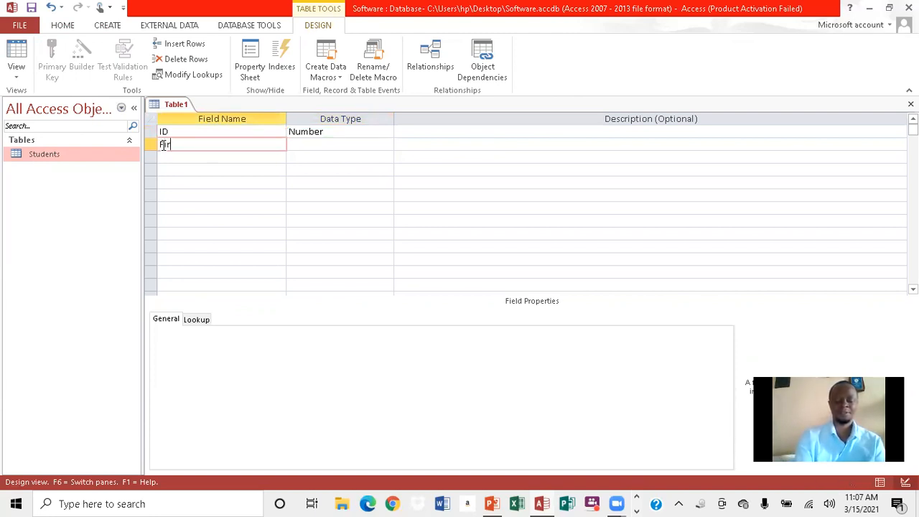
pyautogui.write('st')
pyautogui.press('capslock')
pyautogui.write('N')
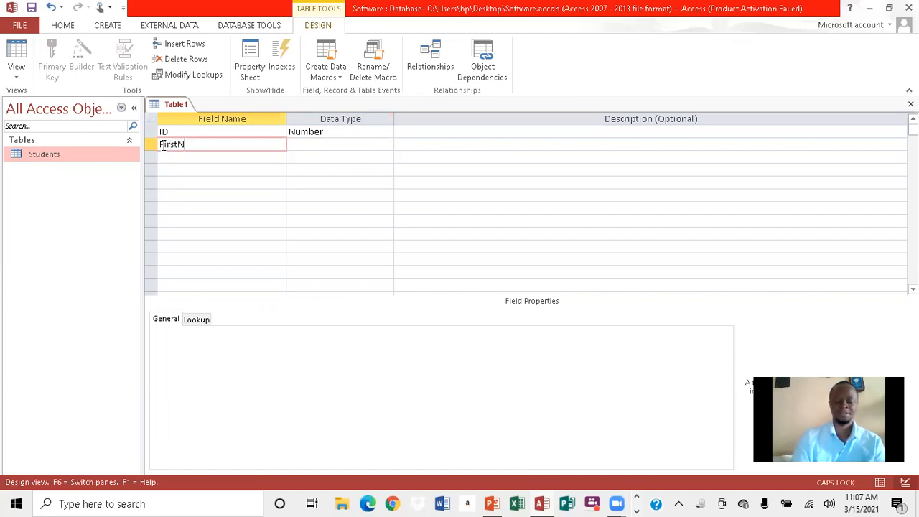
pyautogui.press('capslock')
pyautogui.write('ame')
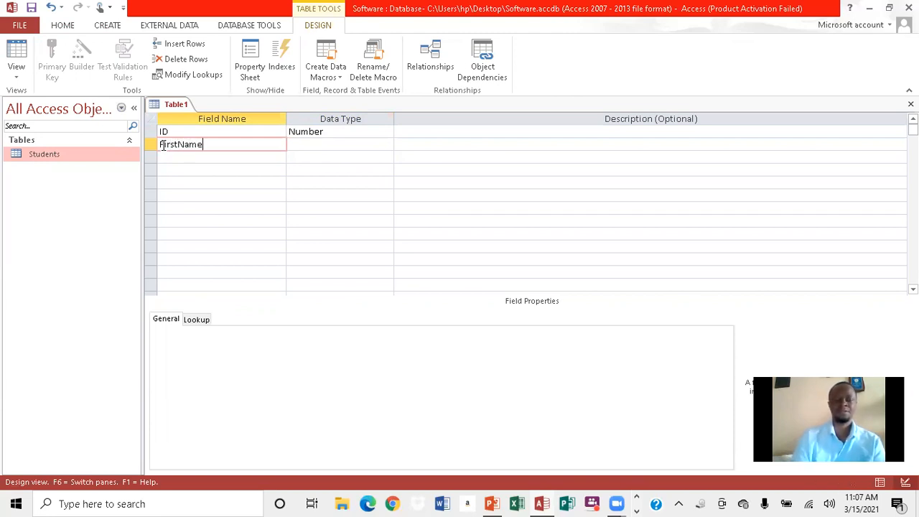
pyautogui.click(297, 144)
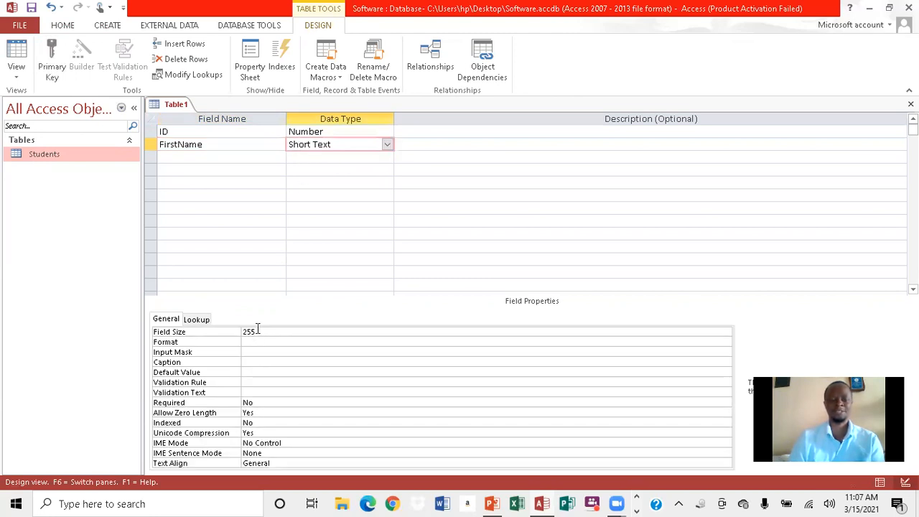
# Step: Set the FirstName field's size to 15
pyautogui.click(254, 330)
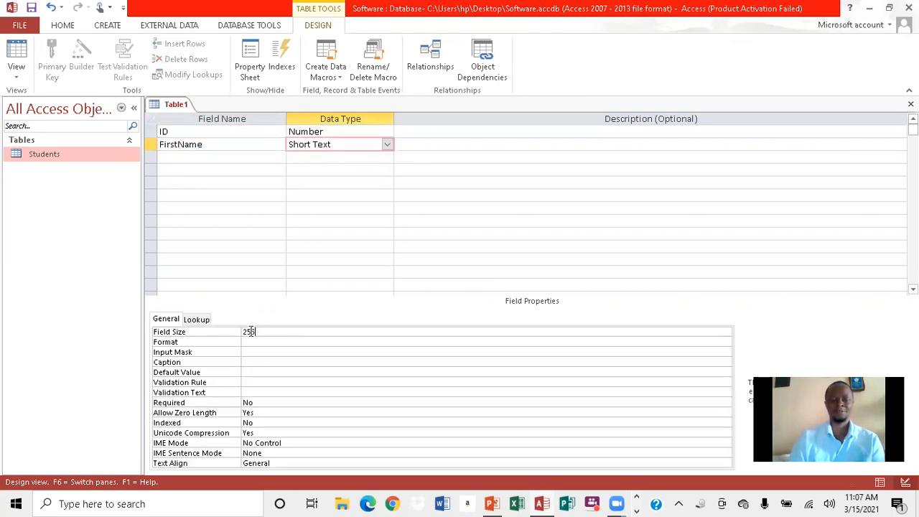
pyautogui.press('BackSpace')
pyautogui.write('15')
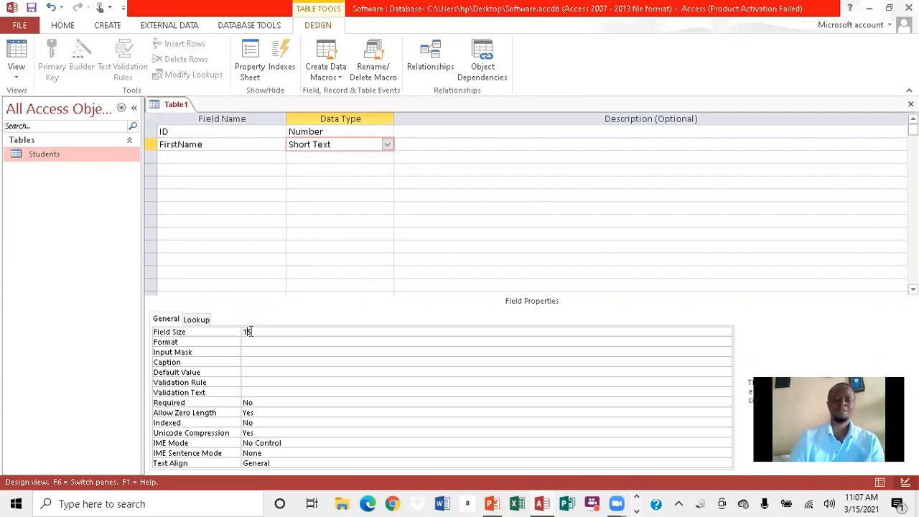
# Step: Add a LastName field with the Short Text data type below FirstName
pyautogui.click(184, 154)
pyautogui.press('capslock')
pyautogui.write('L')
pyautogui.press('capslock')
pyautogui.write('ast')
pyautogui.press('capslock')
pyautogui.write('N')
pyautogui.press('capslock')
pyautogui.write('ame')
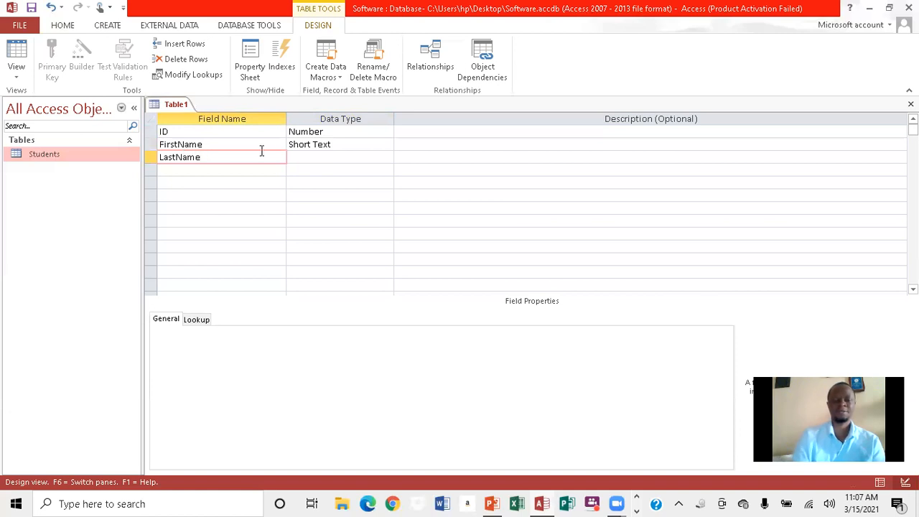
pyautogui.click(311, 156)
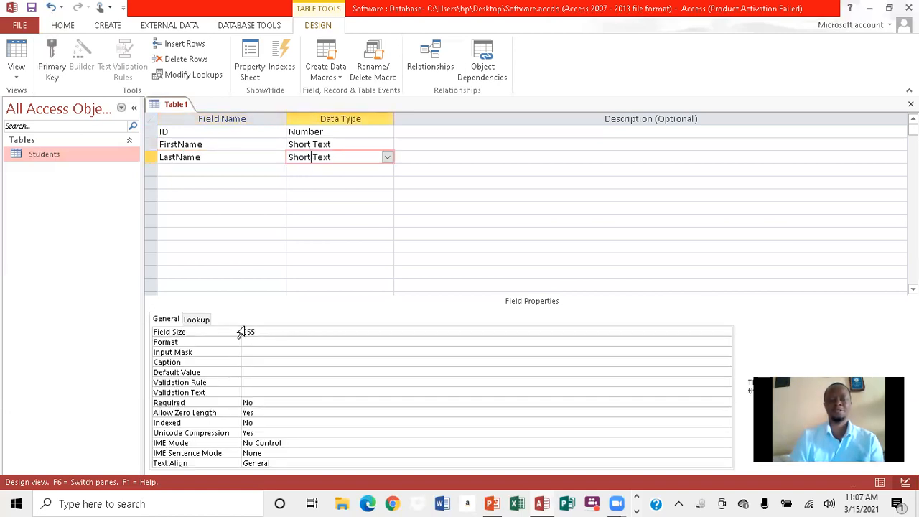
# Step: Set the LastName field's size to 15
pyautogui.click(249, 330)
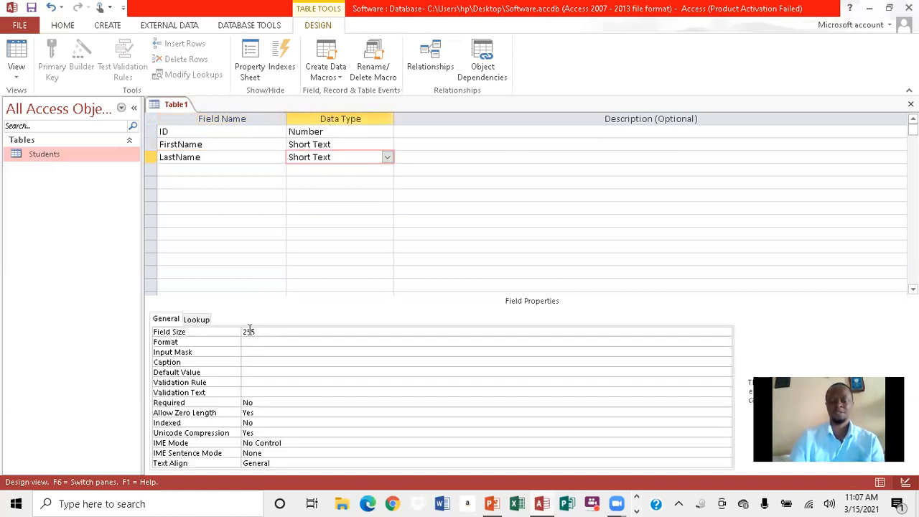
pyautogui.write('5')
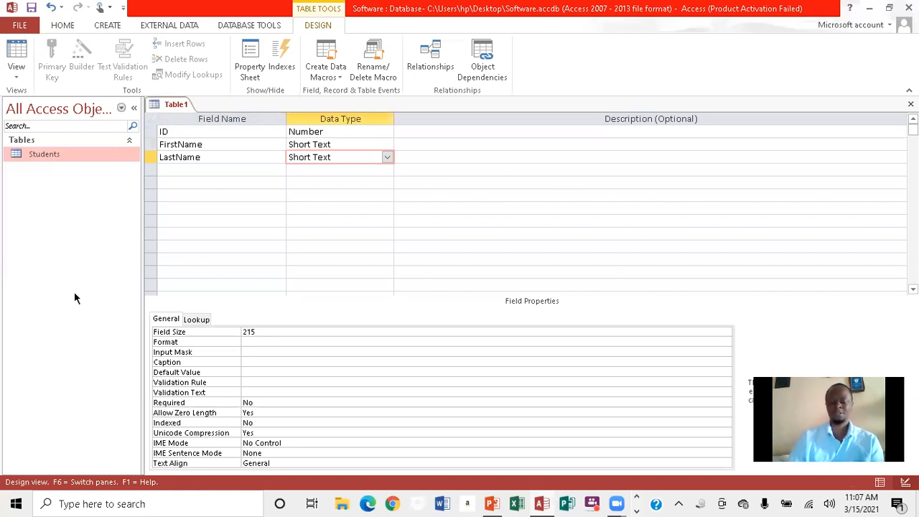
pyautogui.press('BackSpace')
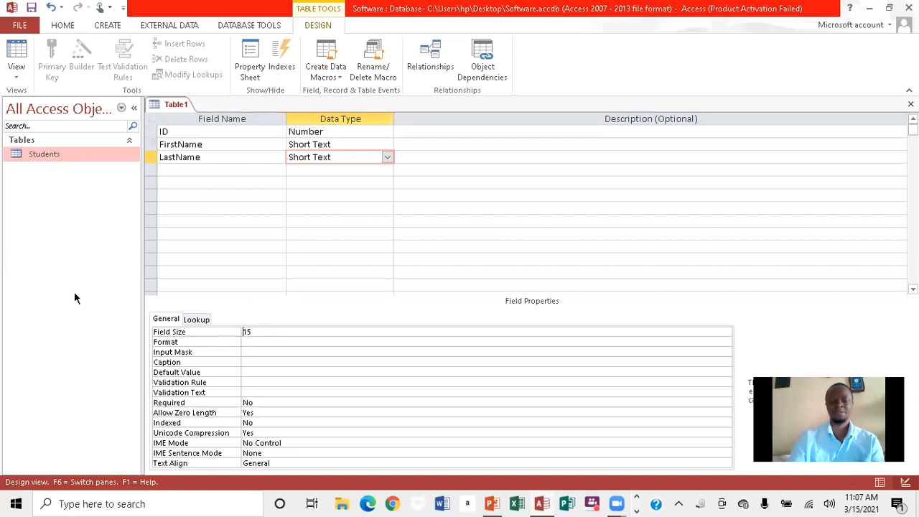
# Step: Add a State field with the Short Text data type below LastName
pyautogui.click(181, 170)
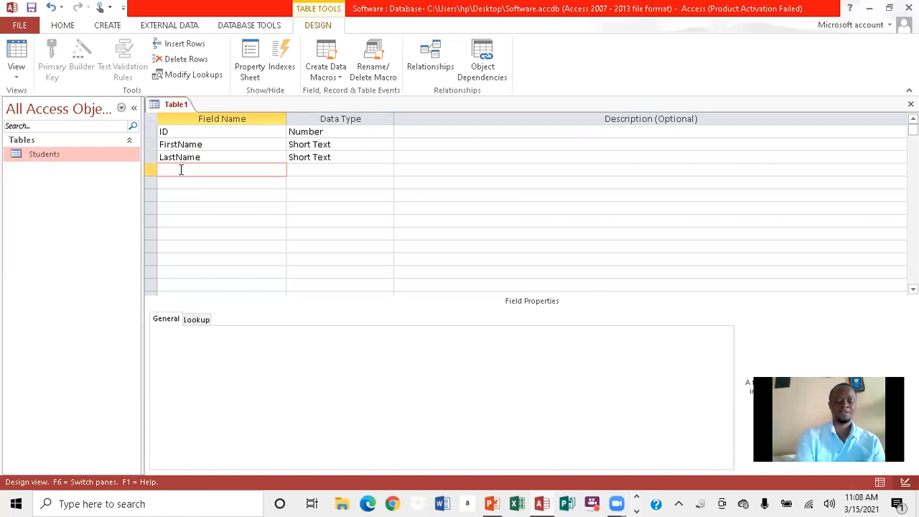
pyautogui.press('capslock')
pyautogui.write('S')
pyautogui.press('capslock')
pyautogui.write('ta')
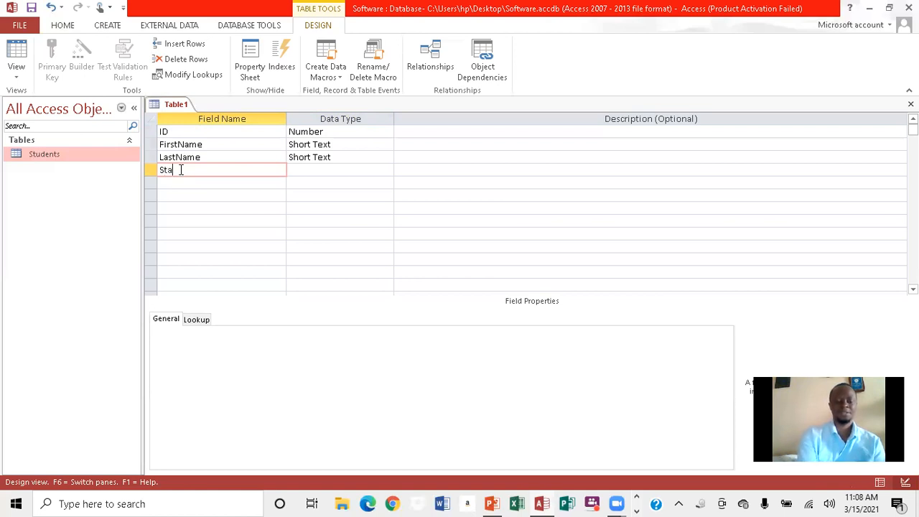
pyautogui.write('te')
pyautogui.click(298, 170)
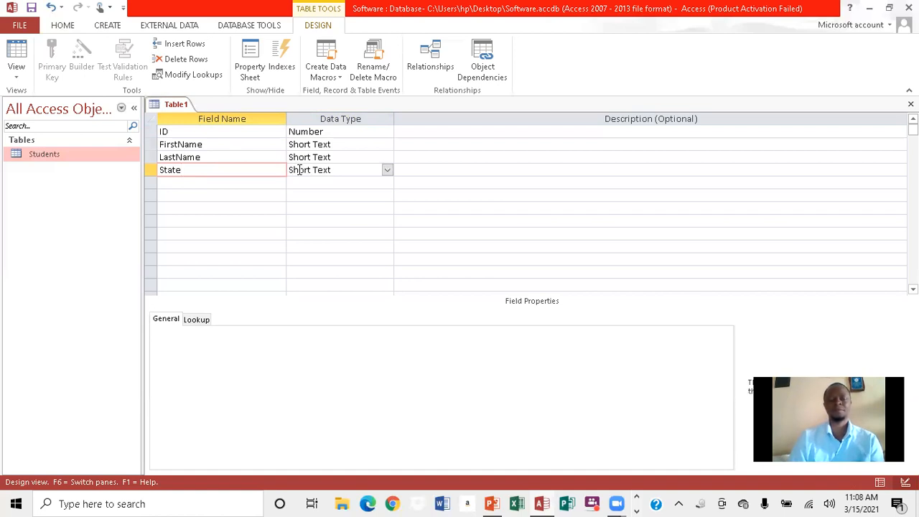
# Step: Set the State field's size to 7
pyautogui.click(259, 332)
pyautogui.press('BackSpace')
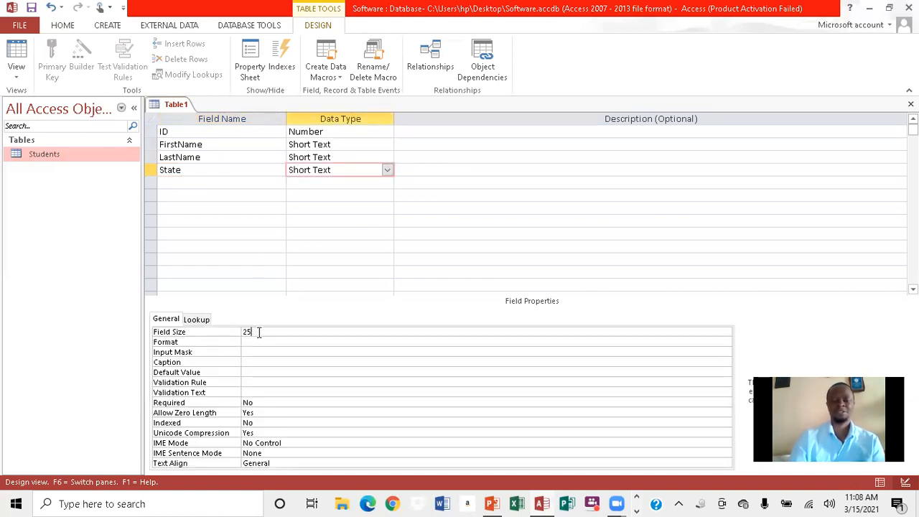
pyautogui.press('BackSpace')
pyautogui.press('BackSpace')
pyautogui.write('5')
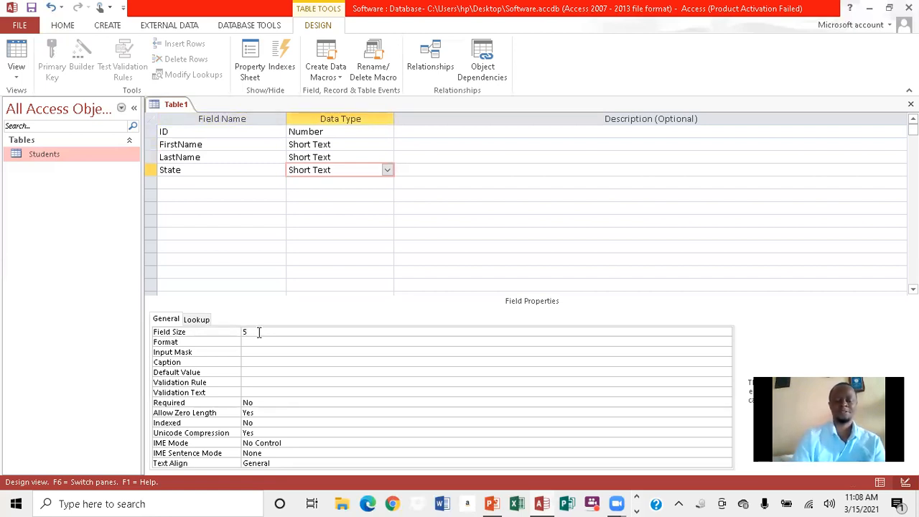
pyautogui.write('7')
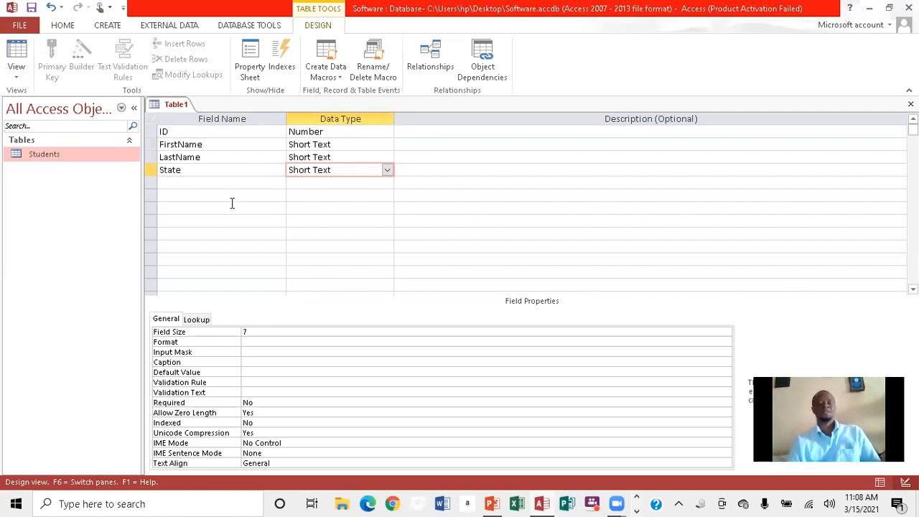
# Step: Make the ID field the primary key and save the table as School, closing its design
pyautogui.click(174, 130)
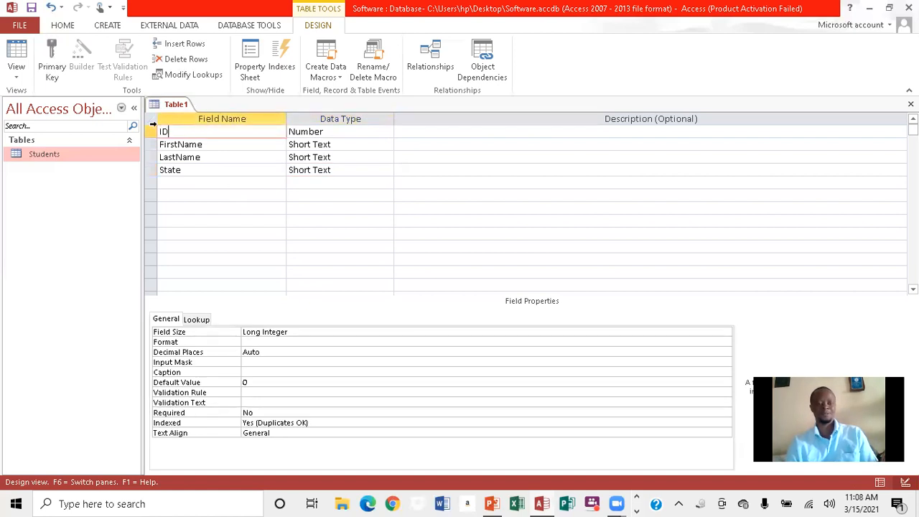
pyautogui.click(52, 59)
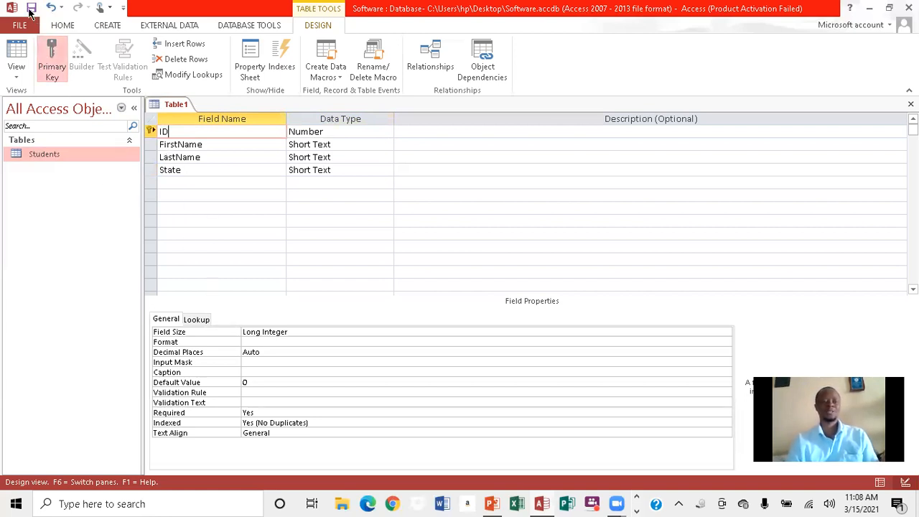
pyautogui.click(34, 9)
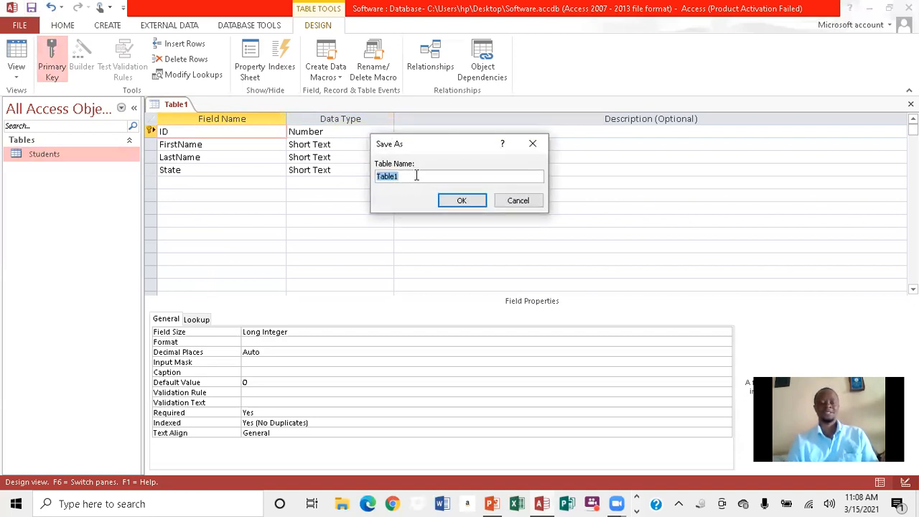
pyautogui.write('S')
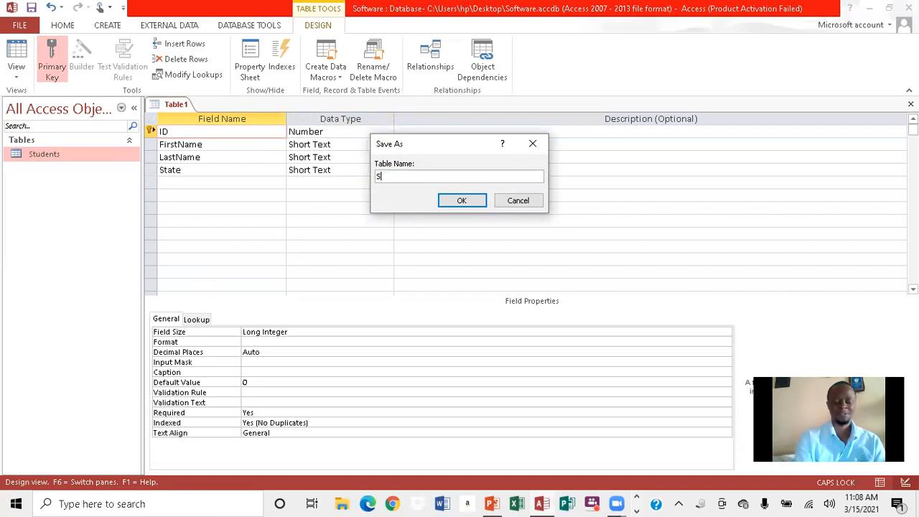
pyautogui.write('chool')
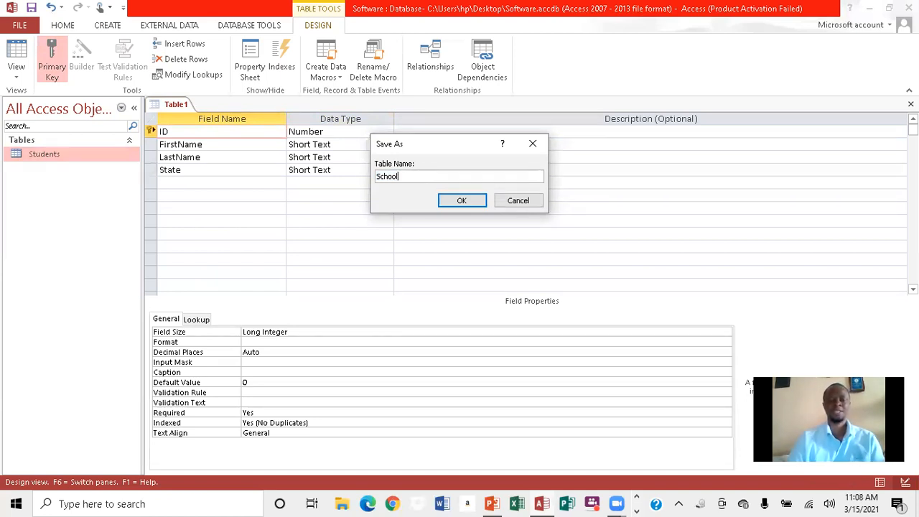
pyautogui.click(472, 199)
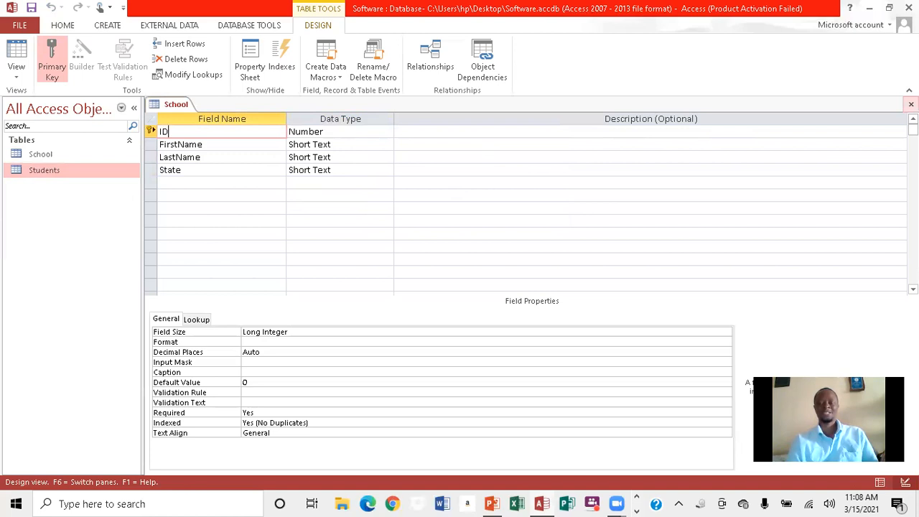
pyautogui.click(910, 104)
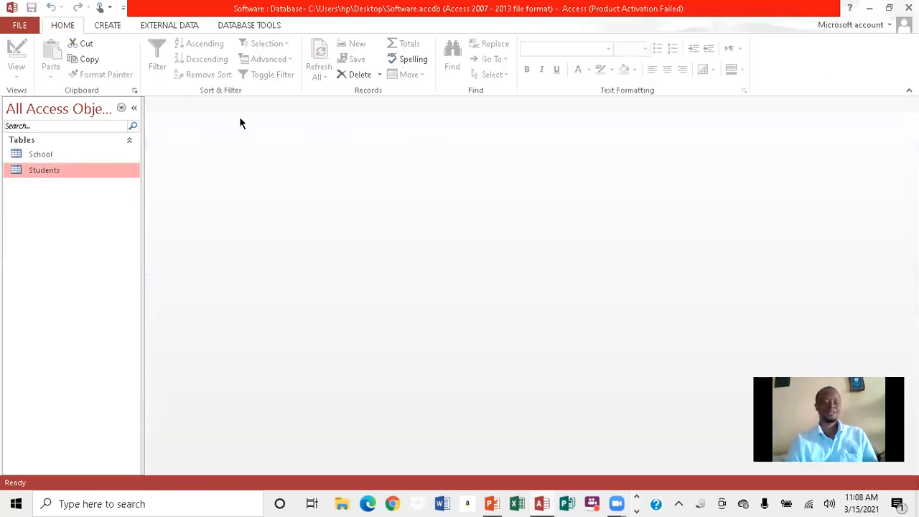
# Step: Open the Students and School tables to compare their fields, and close both
pyautogui.doubleClick(16, 170)
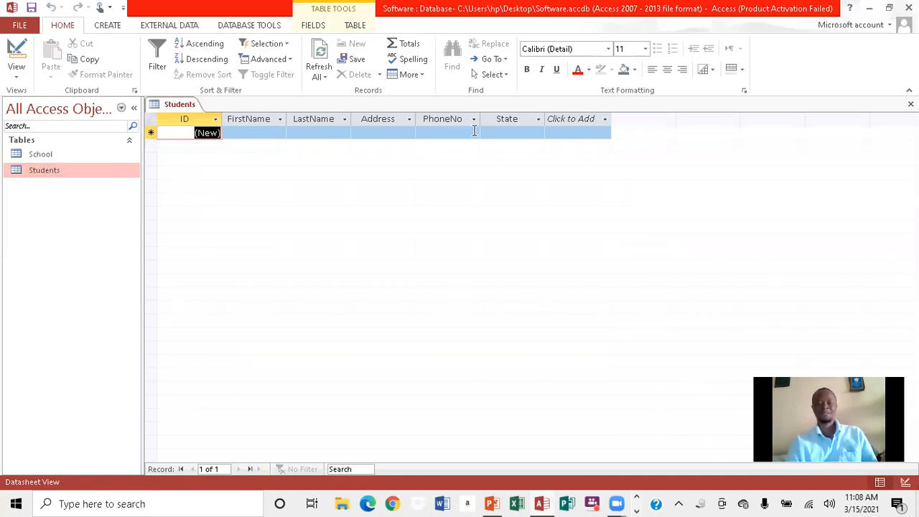
pyautogui.doubleClick(46, 152)
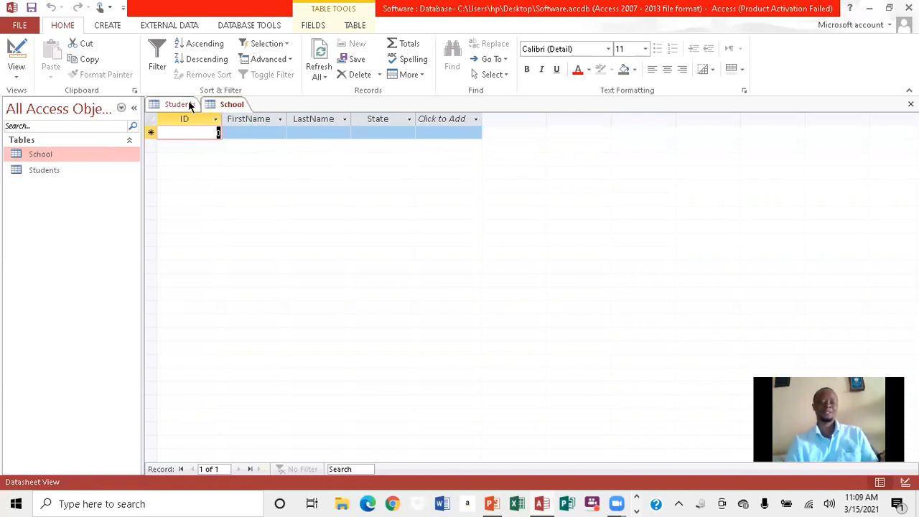
pyautogui.click(232, 105)
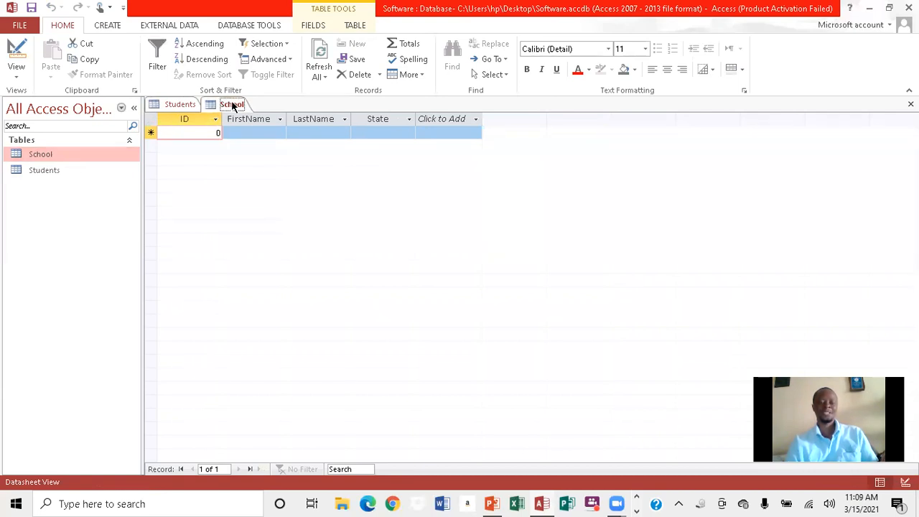
pyautogui.click(192, 104)
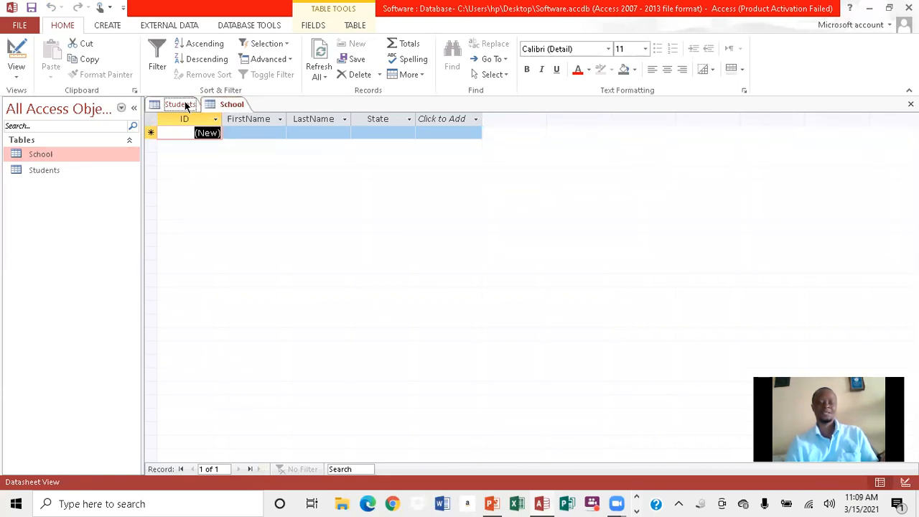
pyautogui.click(231, 106)
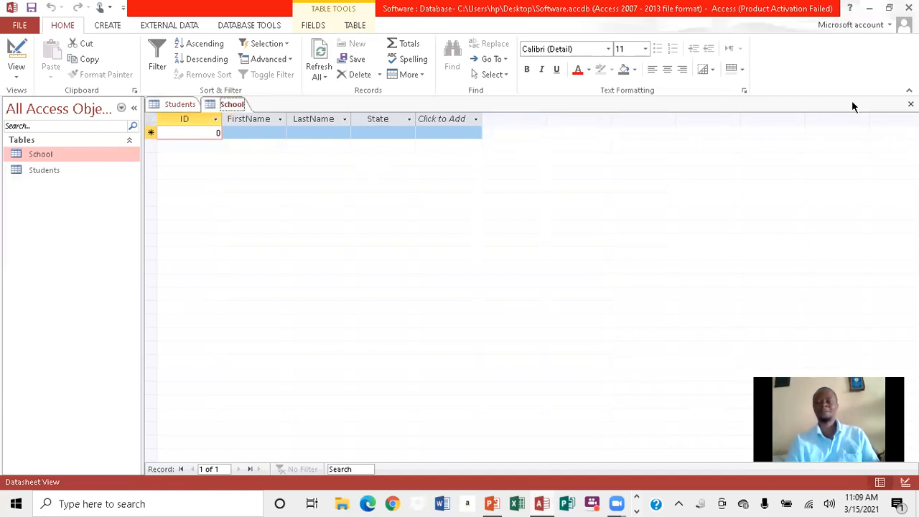
pyautogui.click(910, 104)
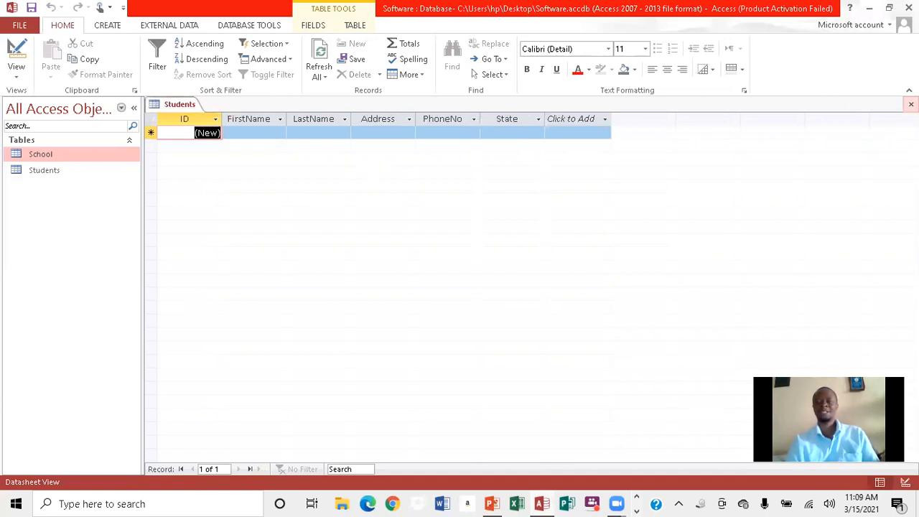
pyautogui.click(910, 104)
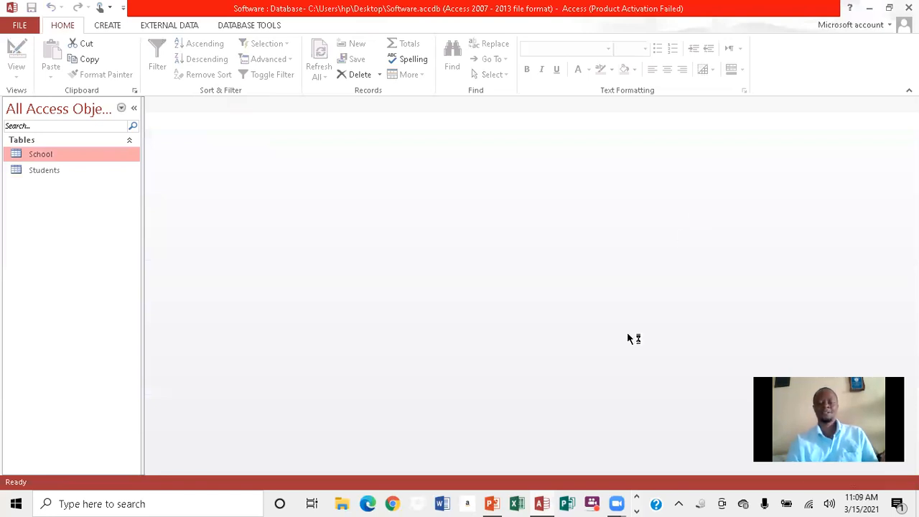
# Step: Switch to the PowerPoint presentation to check the database task list, and return to Access
pyautogui.moveTo(492, 503)
pyautogui.click(493, 444)
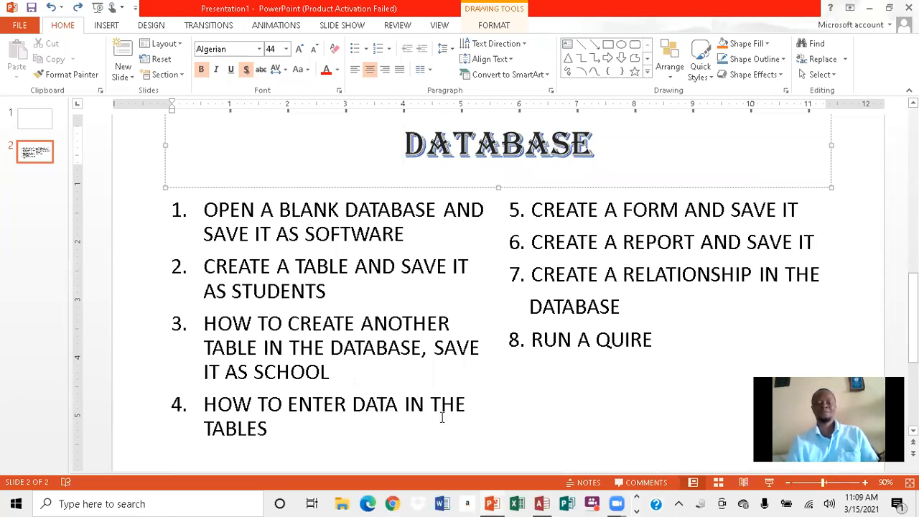
pyautogui.moveTo(546, 501)
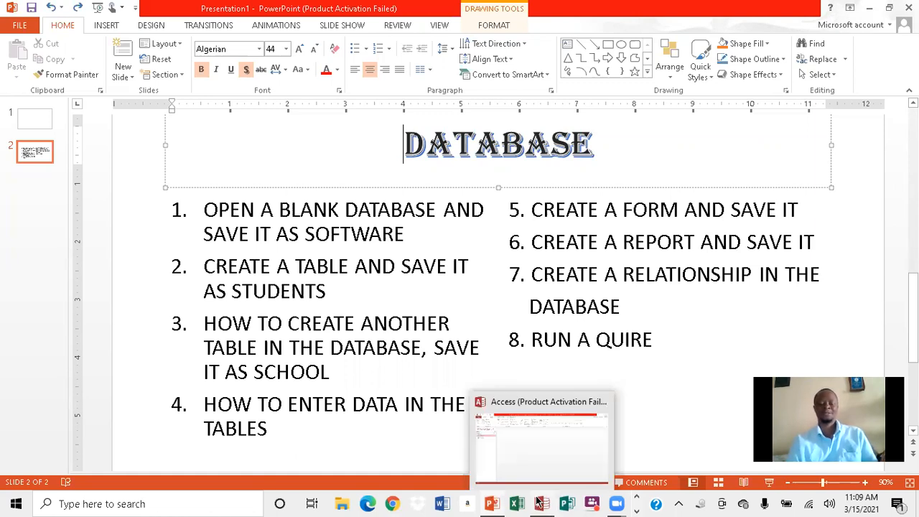
pyautogui.click(553, 459)
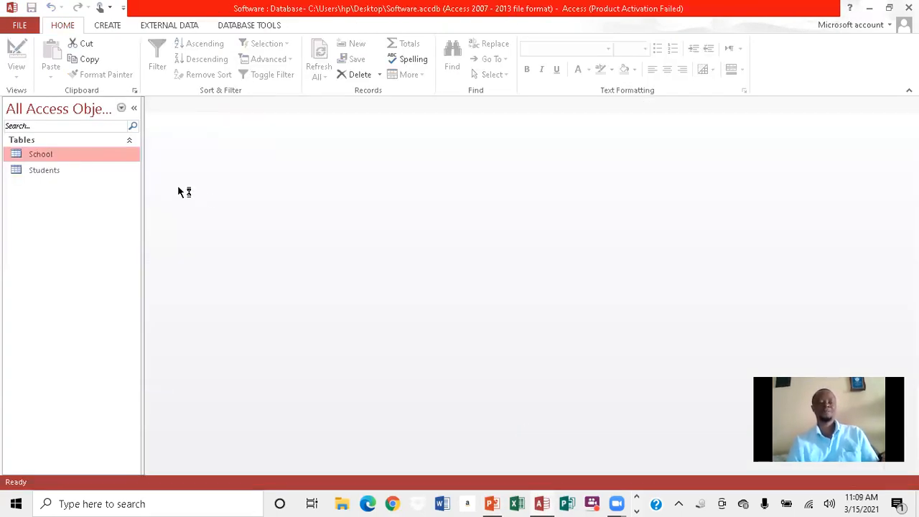
# Step: Open the School table's datasheet and enter the person's first name in the first record
pyautogui.doubleClick(43, 152)
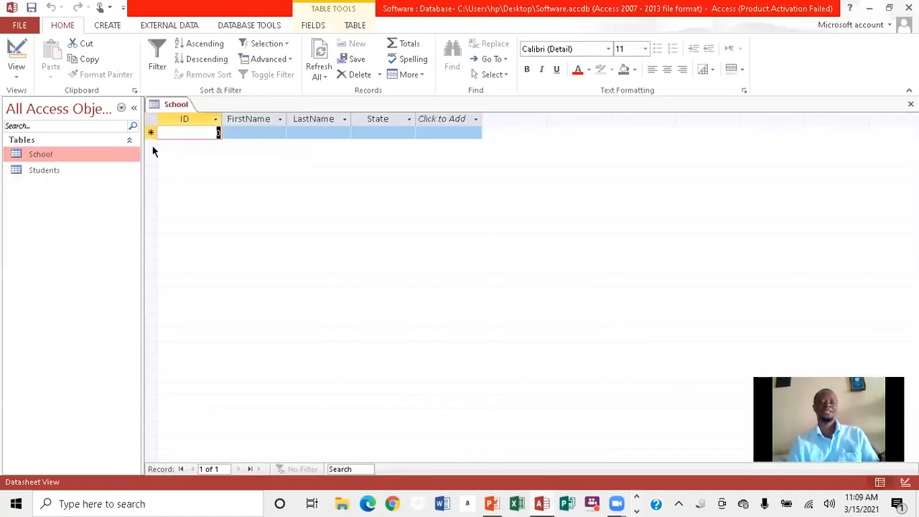
pyautogui.click(250, 132)
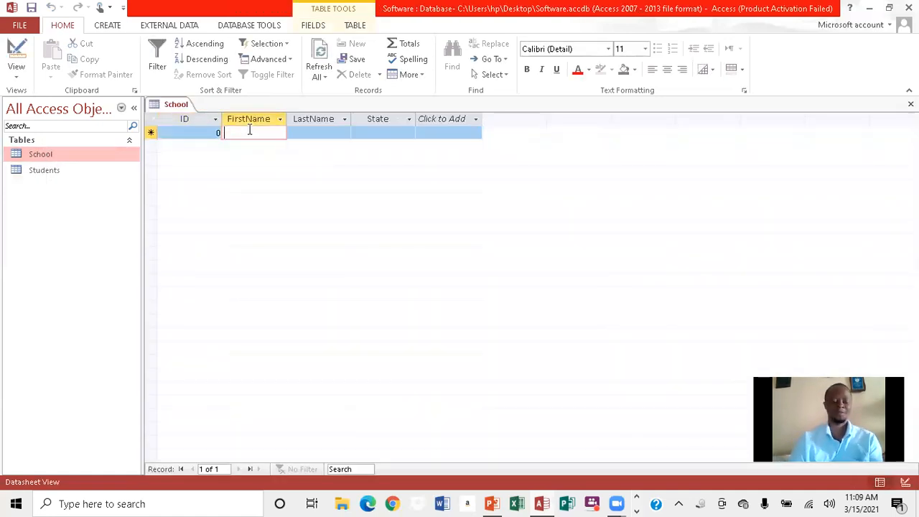
pyautogui.press('capslock')
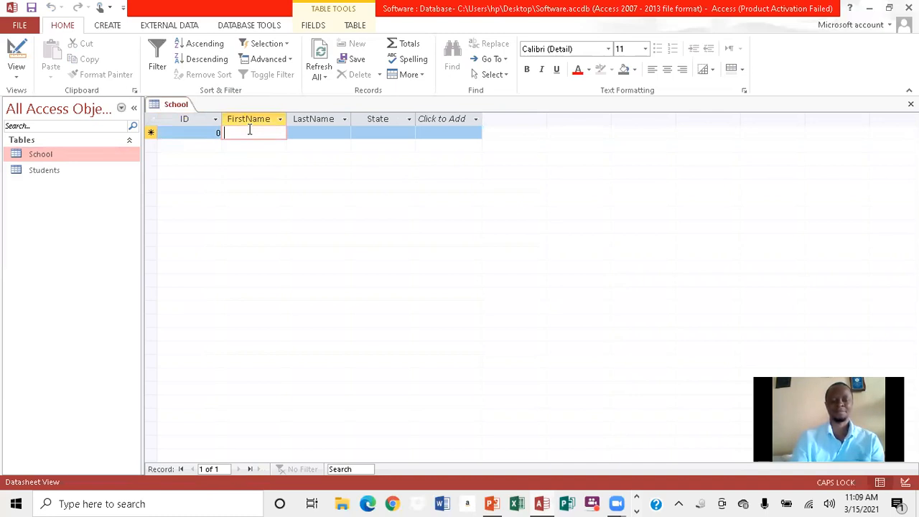
pyautogui.write('M')
pyautogui.press('capslock')
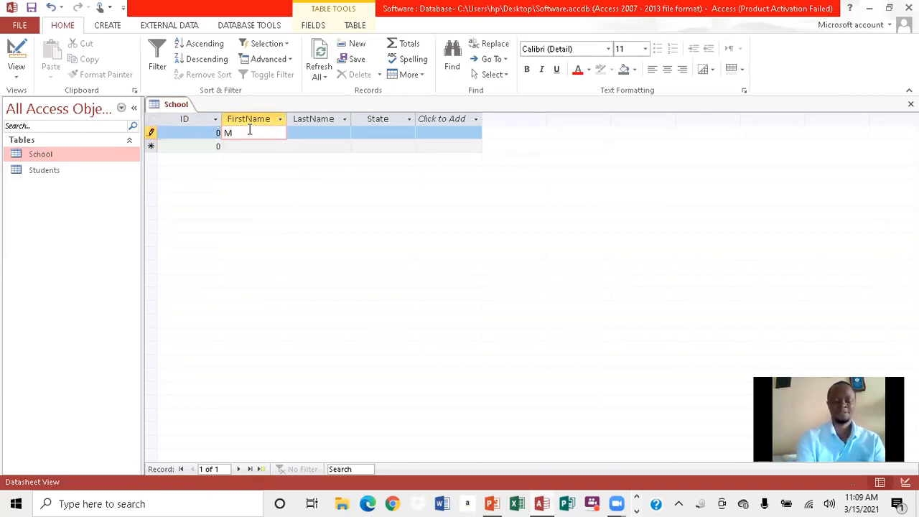
pyautogui.write('a')
pyautogui.write('lon')
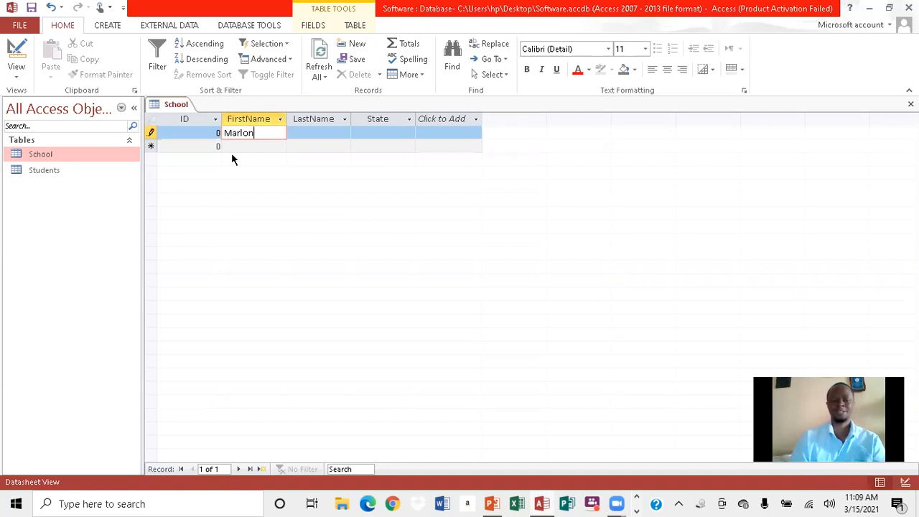
# Step: Complete the first School record with the person's last name and the state N Y
pyautogui.press('Tab')
pyautogui.press('capslock')
pyautogui.write('B')
pyautogui.press('capslock')
pyautogui.write('rown')
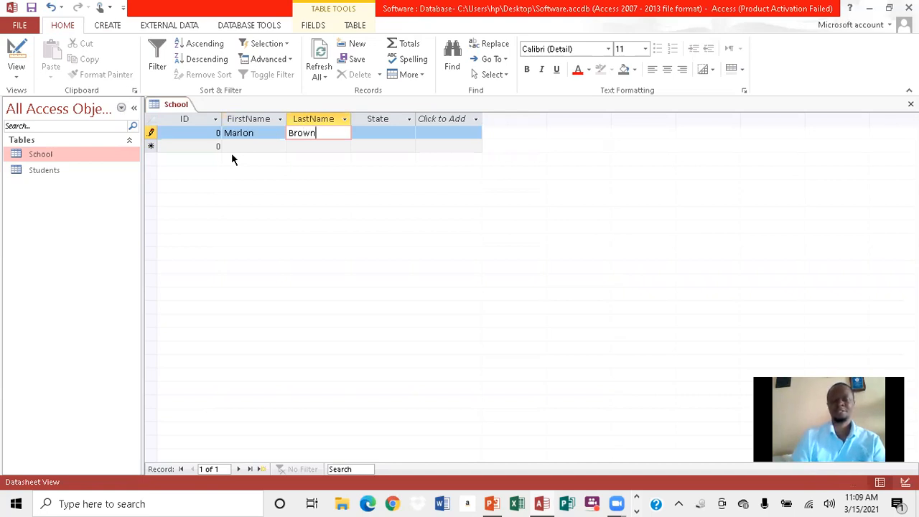
pyautogui.press('Tab')
pyautogui.write('N')
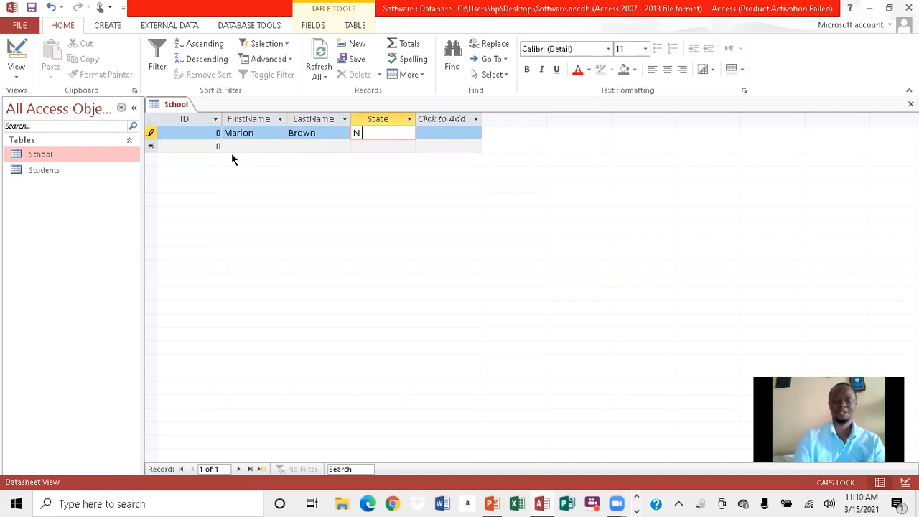
pyautogui.write(' Y')
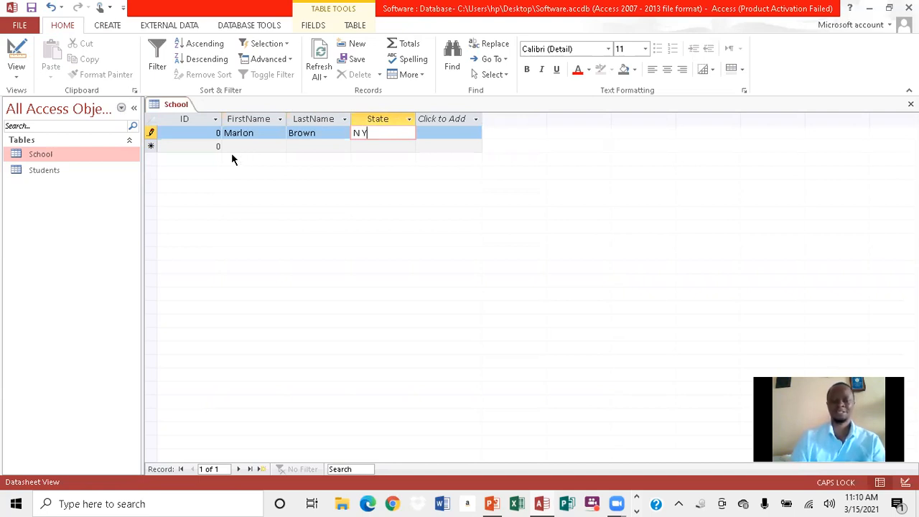
# Step: Set the first School record's ID to 1 and start a second record with ID 2
pyautogui.hotkey('shift', 'Tab')
pyautogui.hotkey('shift', 'Tab')
pyautogui.hotkey('shift', 'Tab')
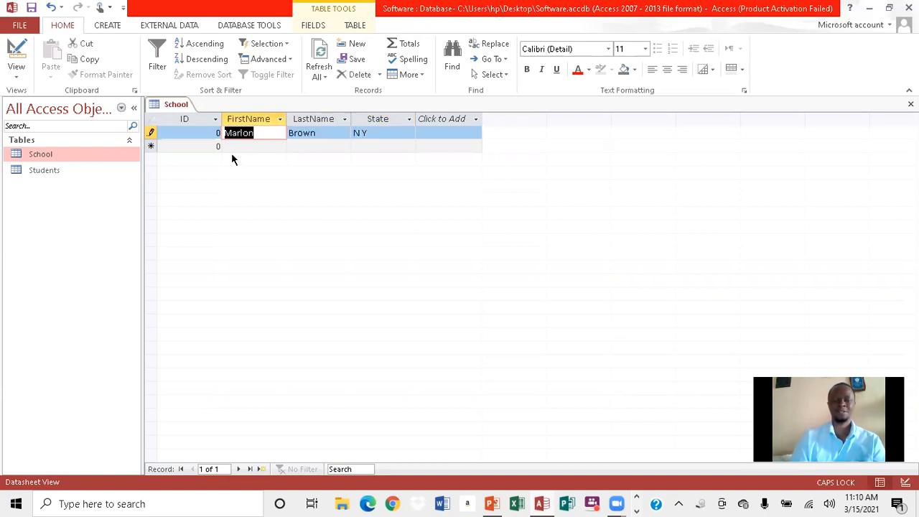
pyautogui.write('1')
pyautogui.press('Down')
pyautogui.write('2')
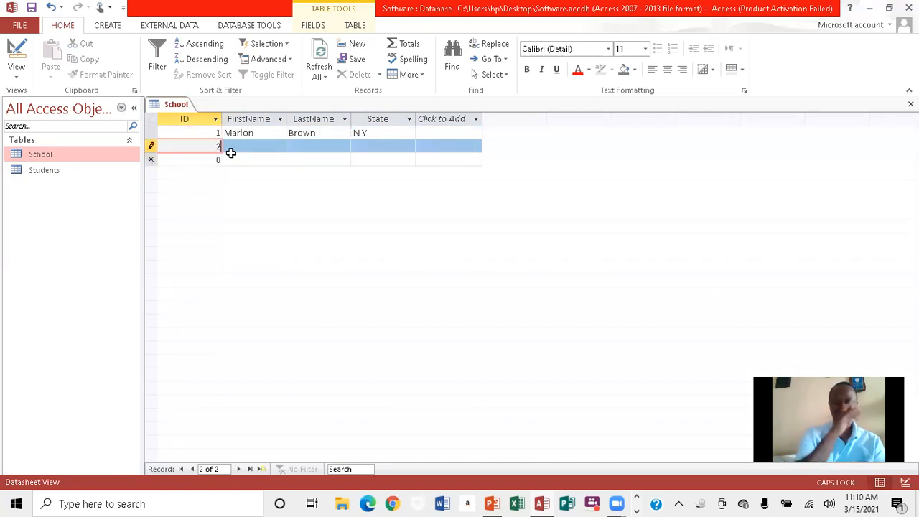
# Step: Enter the person's first name in the second School record
pyautogui.press('Tab')
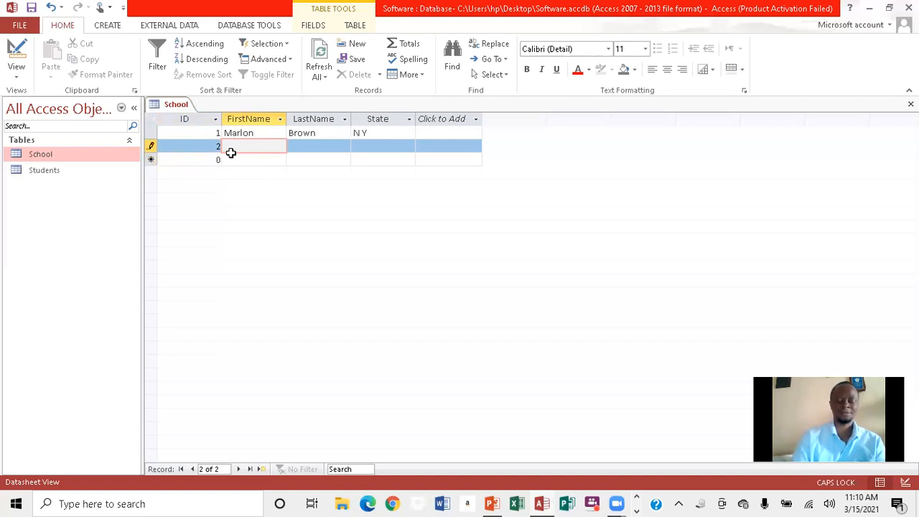
pyautogui.write('S')
pyautogui.press('capslock')
pyautogui.write('op')
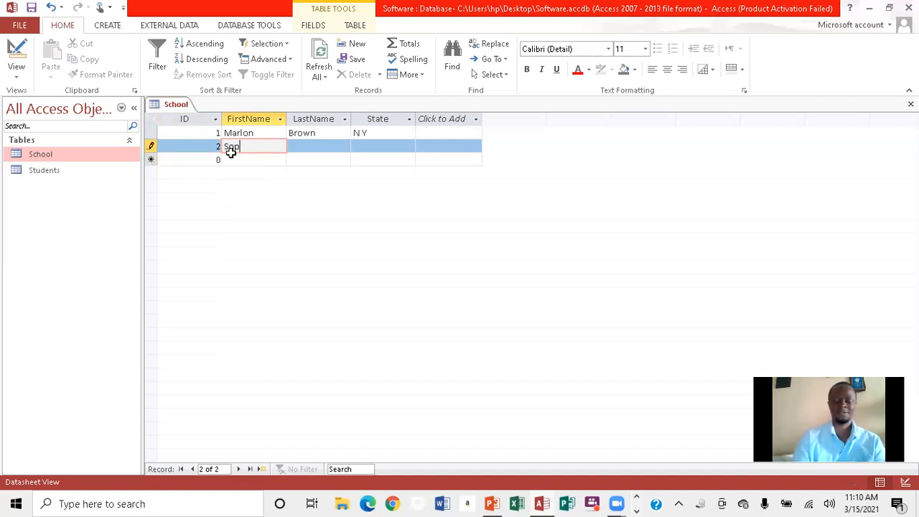
pyautogui.write('ho')
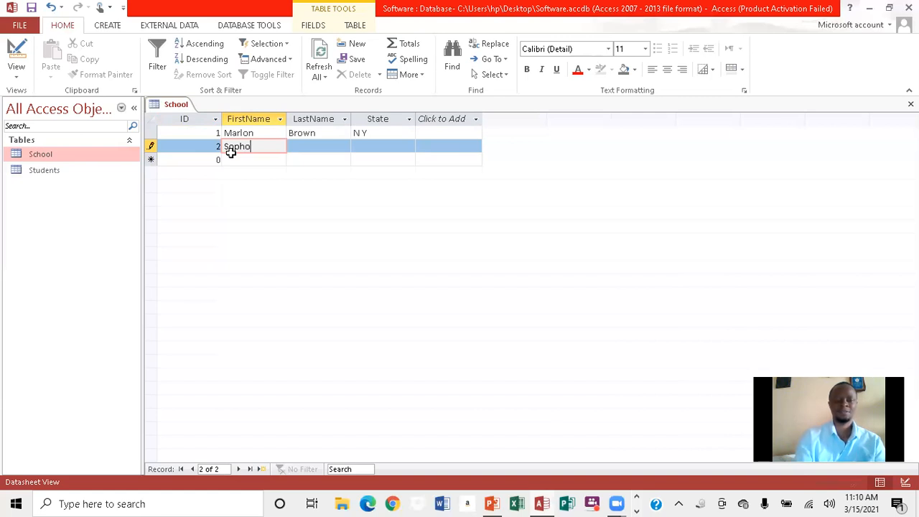
pyautogui.press('BackSpace')
pyautogui.write('a')
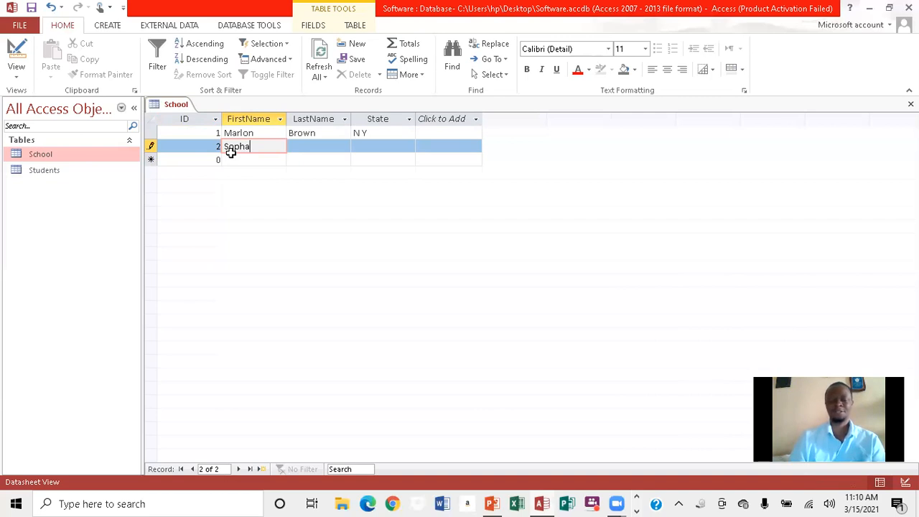
# Step: Complete the second School record with the person's last name and the state N J
pyautogui.press('Tab')
pyautogui.write('B')
pyautogui.press('capslock')
pyautogui.write('urke')
pyautogui.press('Tab')
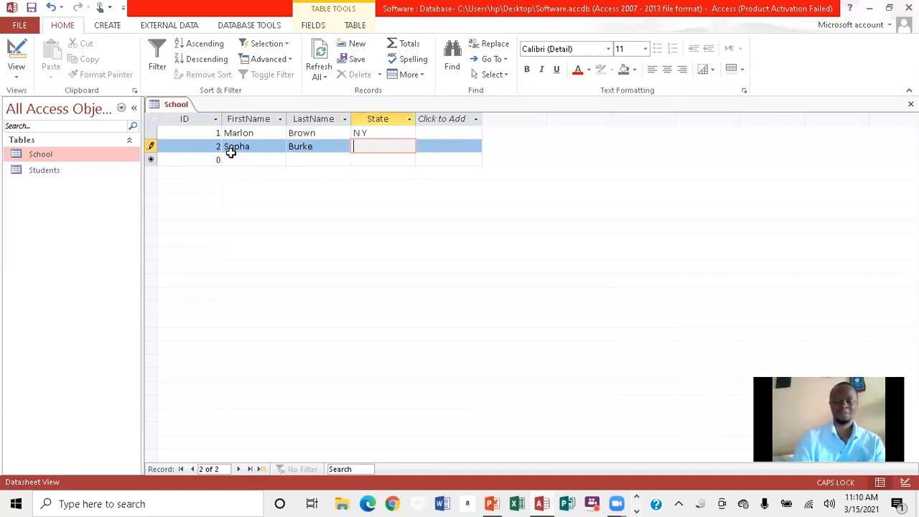
pyautogui.write('N J')
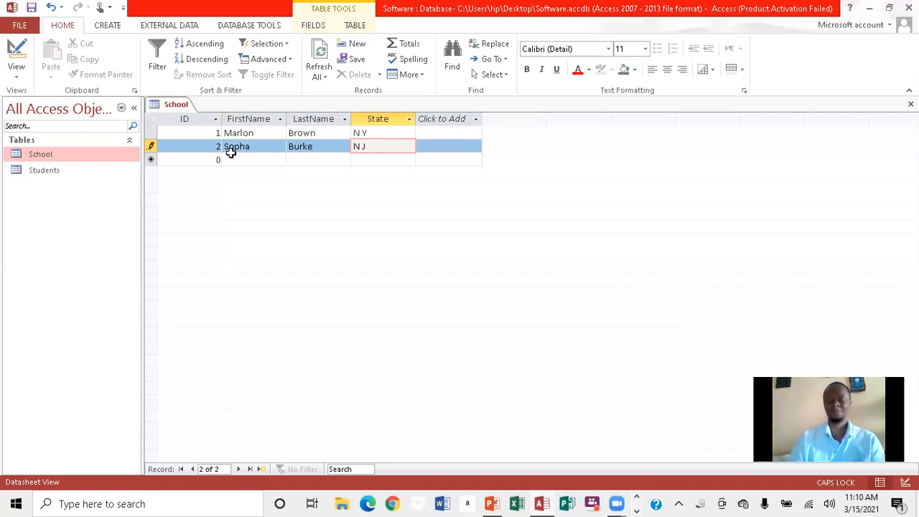
# Step: Start a third School record with the state N Y
pyautogui.press('Down')
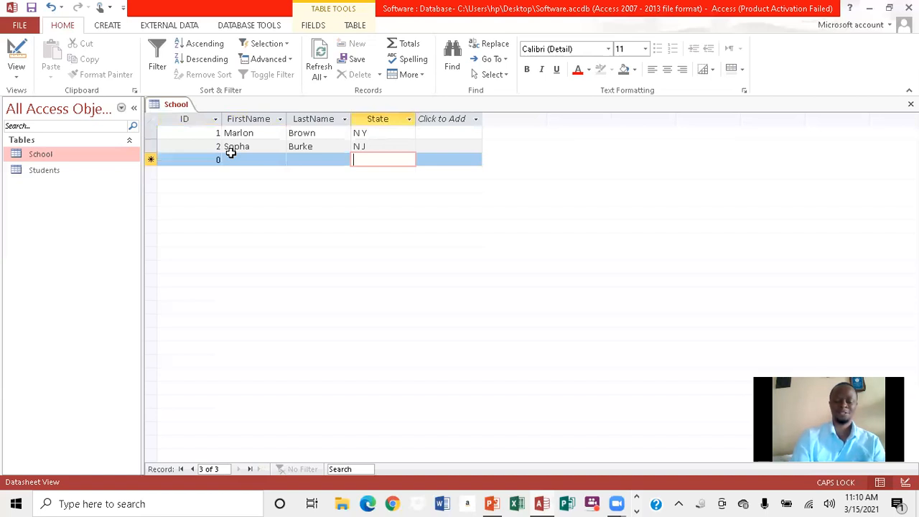
pyautogui.write('Ny')
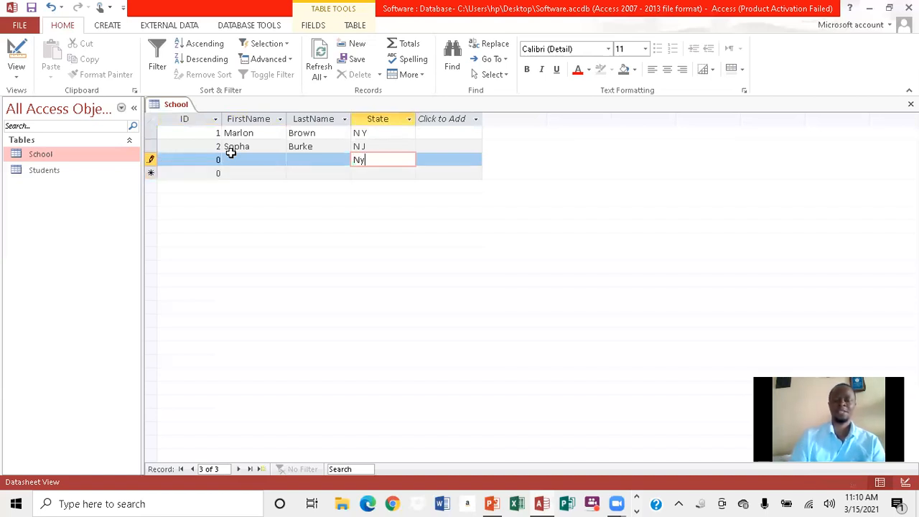
pyautogui.press('BackSpace')
pyautogui.press('capslock')
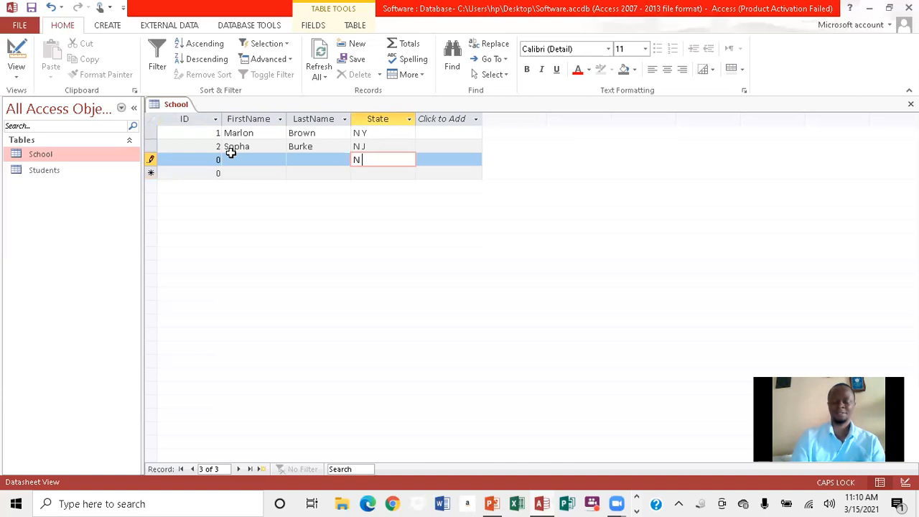
pyautogui.write('Y')
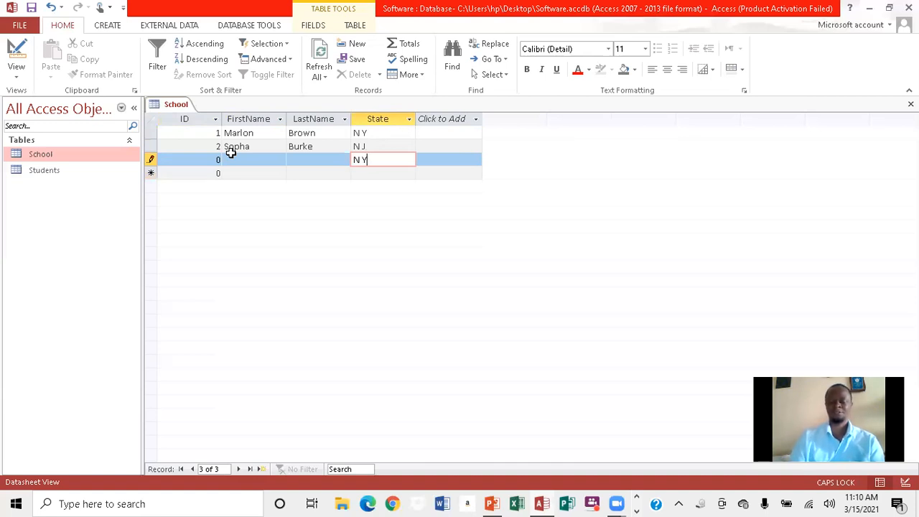
# Step: Enter the person's last name in the third School record
pyautogui.hotkey('shift', 'Tab')
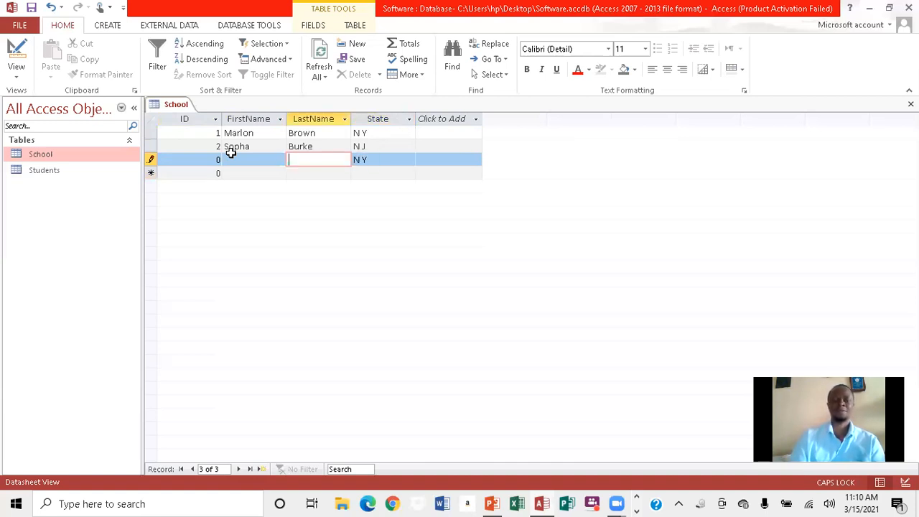
pyautogui.write('J')
pyautogui.press('capslock')
pyautogui.write('o')
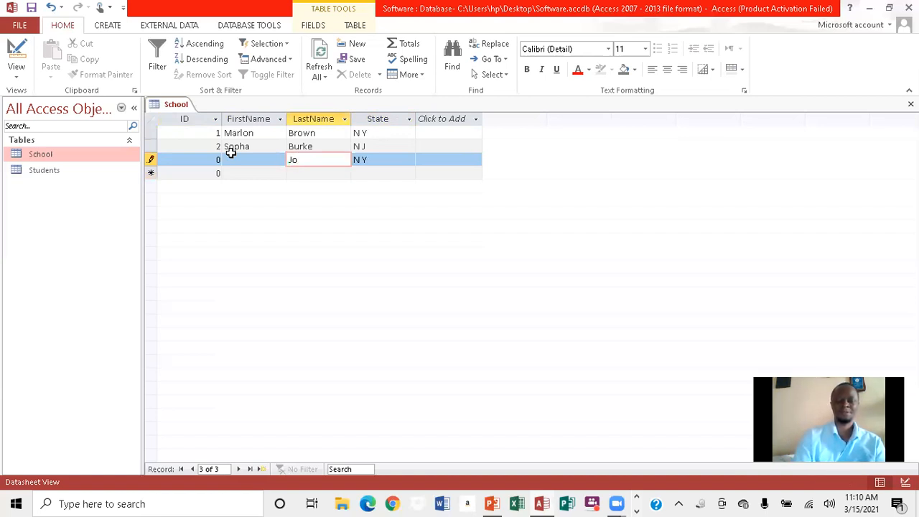
pyautogui.write('hnson')
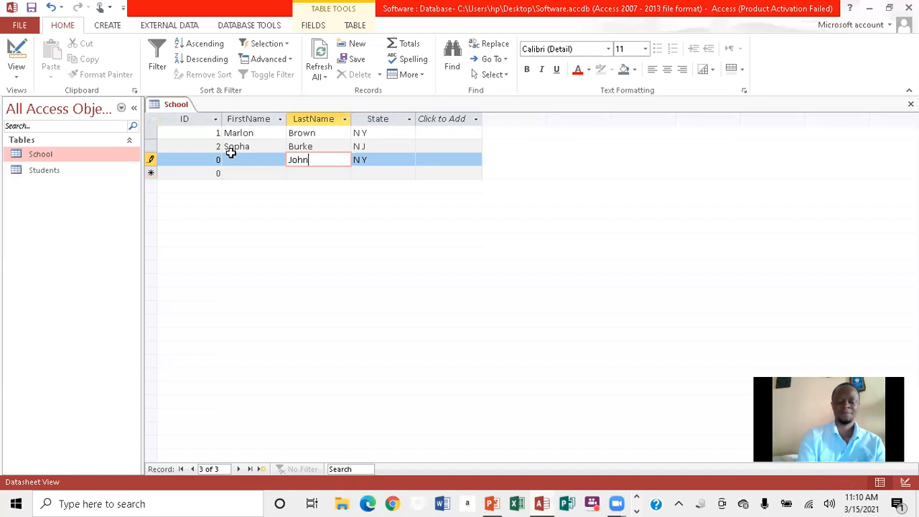
# Step: Enter the person's first name in the third School record, with only the initial letter capitalized
pyautogui.press('Left')
pyautogui.press('Left')
pyautogui.press('Left')
pyautogui.press('Left')
pyautogui.press('Left')
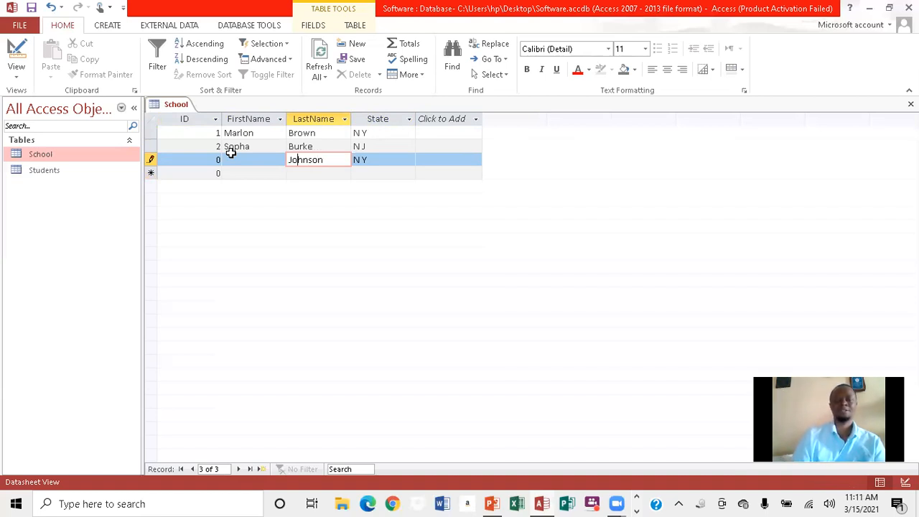
pyautogui.press('Left')
pyautogui.press('Left')
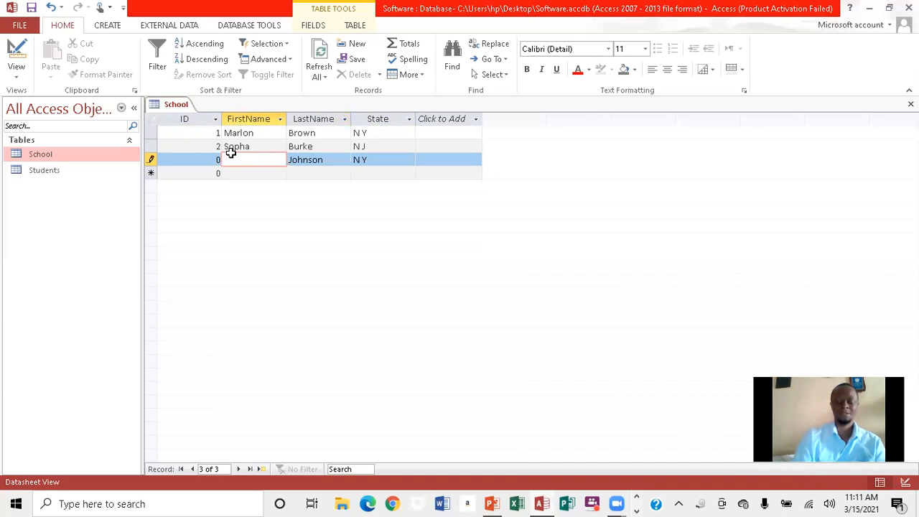
pyautogui.write('SUSAN')
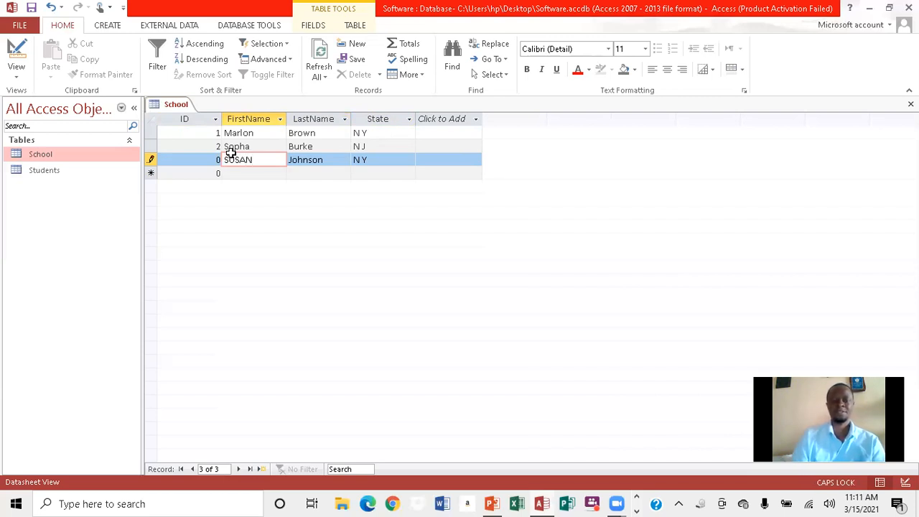
pyautogui.press('BackSpace')
pyautogui.press('BackSpace')
pyautogui.press('BackSpace')
pyautogui.press('BackSpace')
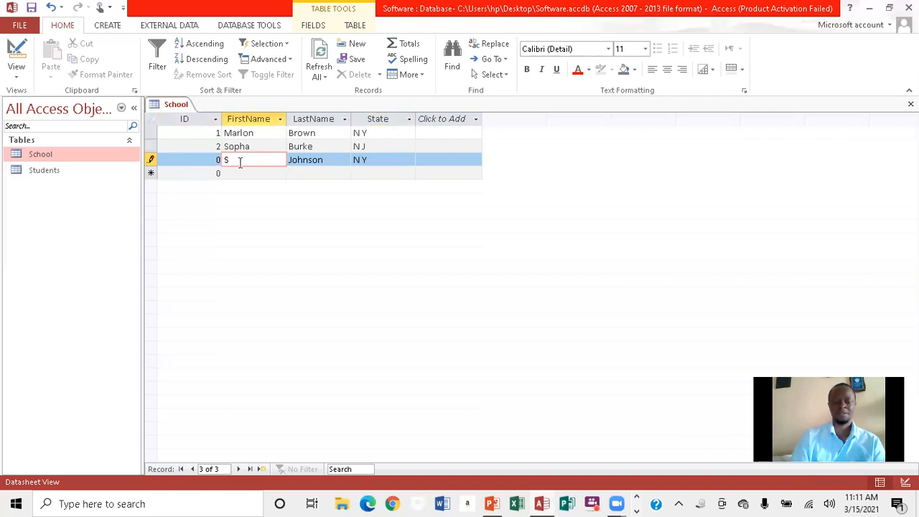
pyautogui.write('usan')
# Step: Set the third School record's ID to 3 and save the table
pyautogui.hotkey('shift', 'Tab')
pyautogui.write('3')
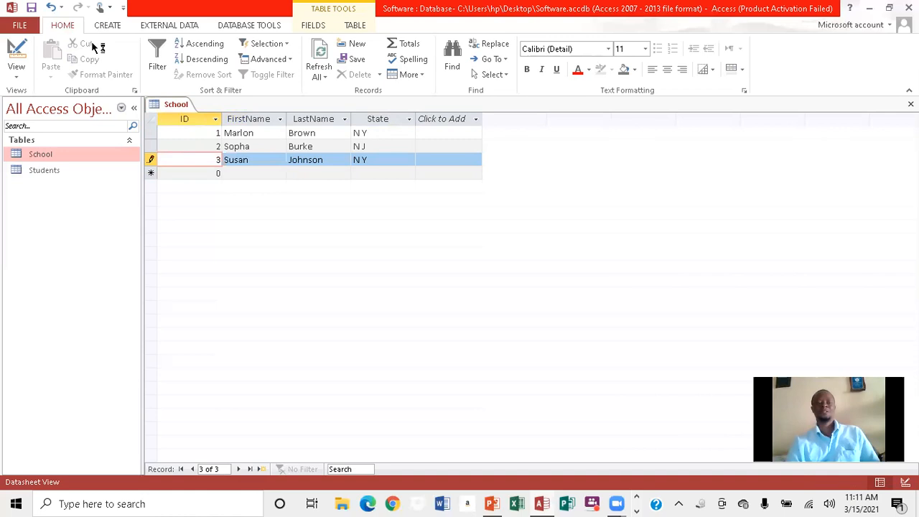
pyautogui.click(31, 8)
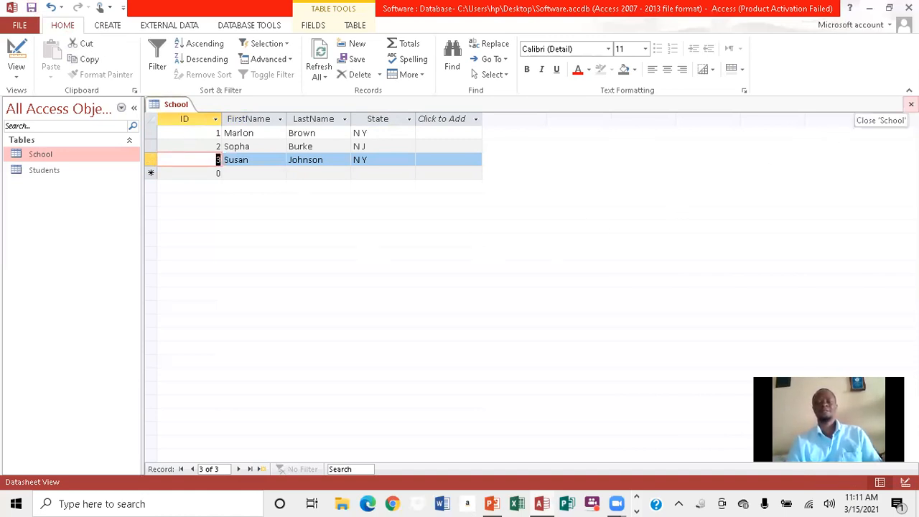
# Step: Close the School table and start the first record of the Students table with the student's first name
pyautogui.click(909, 104)
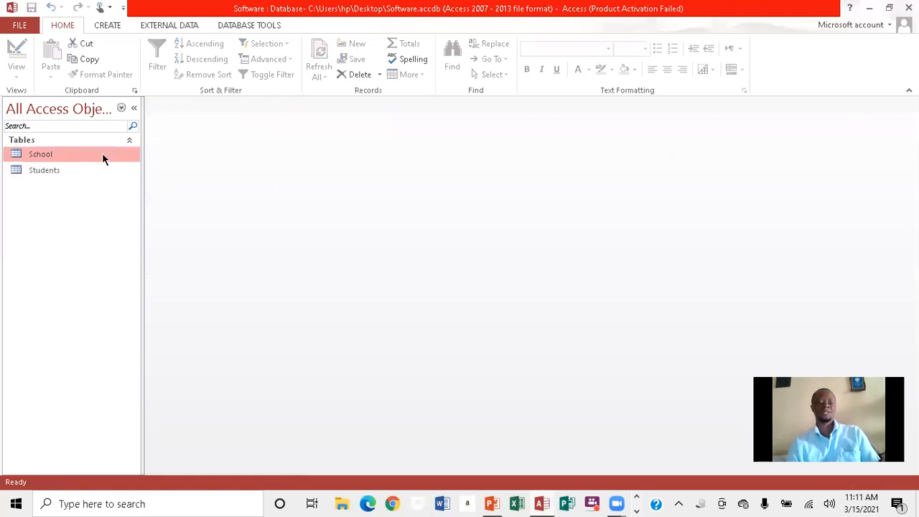
pyautogui.doubleClick(39, 175)
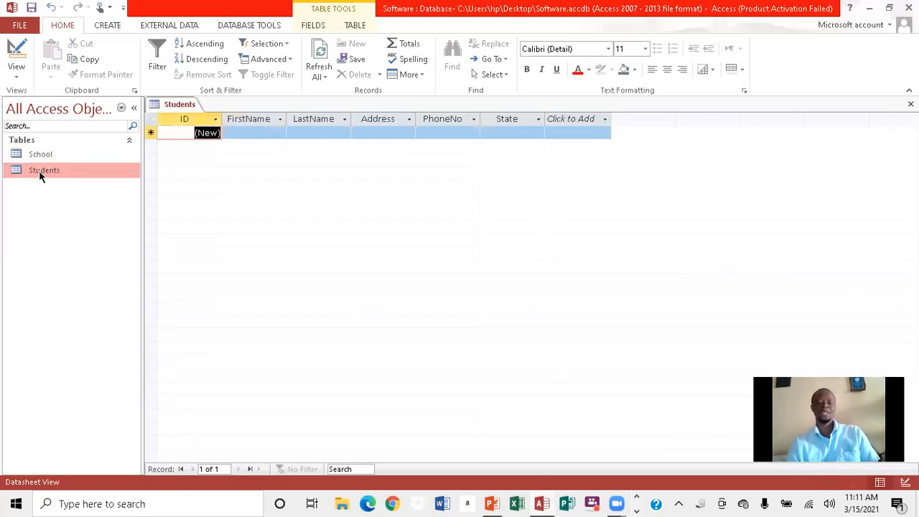
pyautogui.click(251, 132)
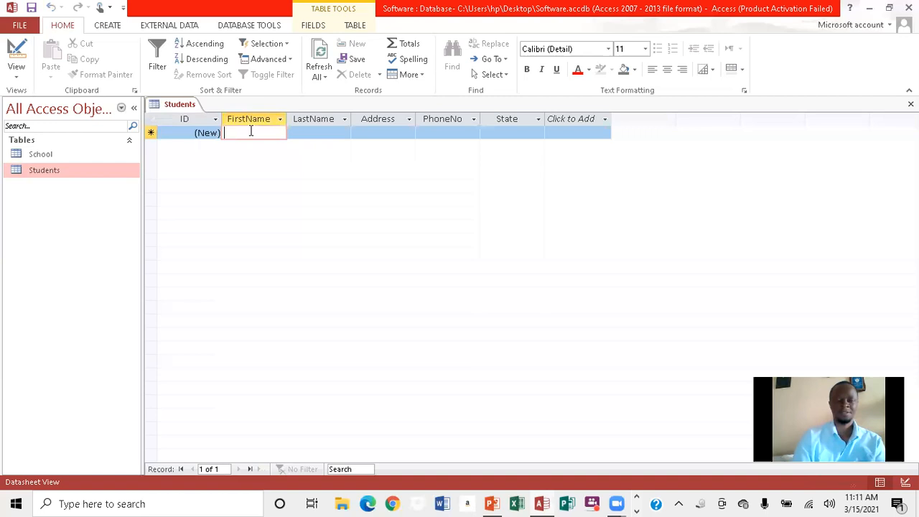
pyautogui.write('kerry')
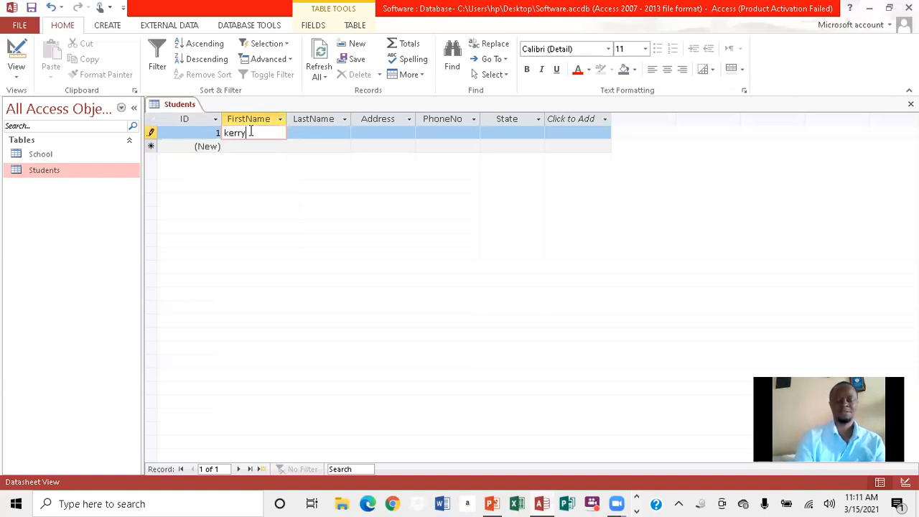
# Step: Enter the student's last name, with an initial capital, in the first Students record
pyautogui.press('Tab')
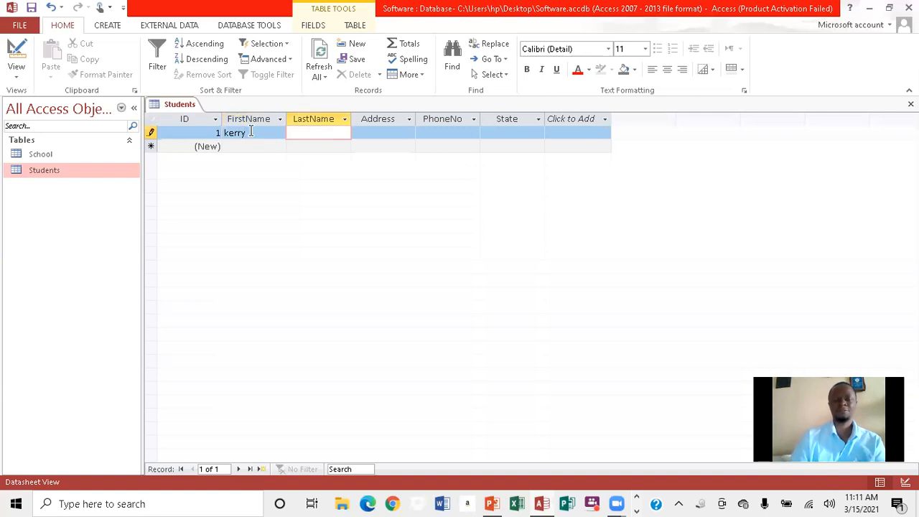
pyautogui.write('s')
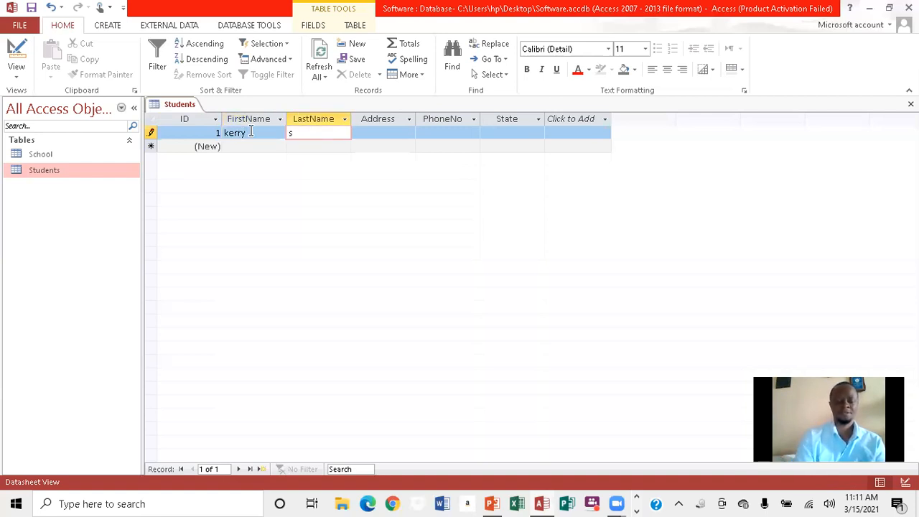
pyautogui.press('BackSpace')
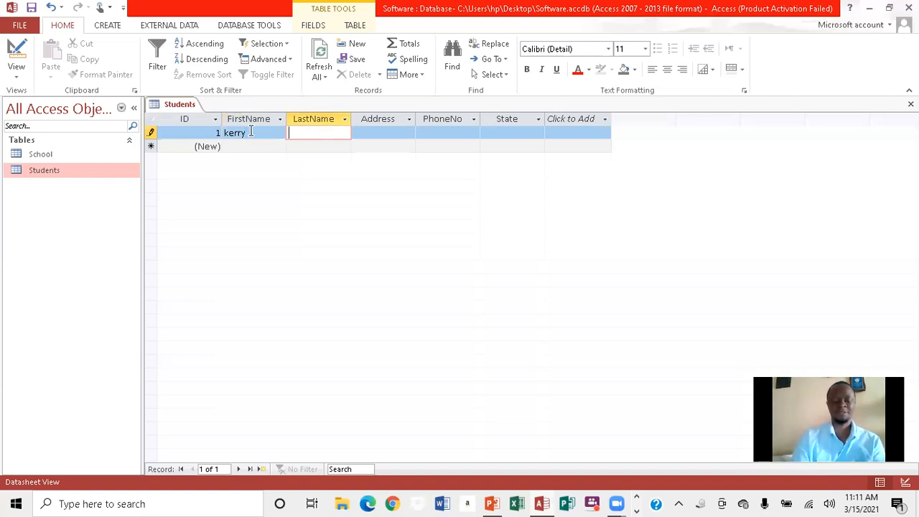
pyautogui.write('smi')
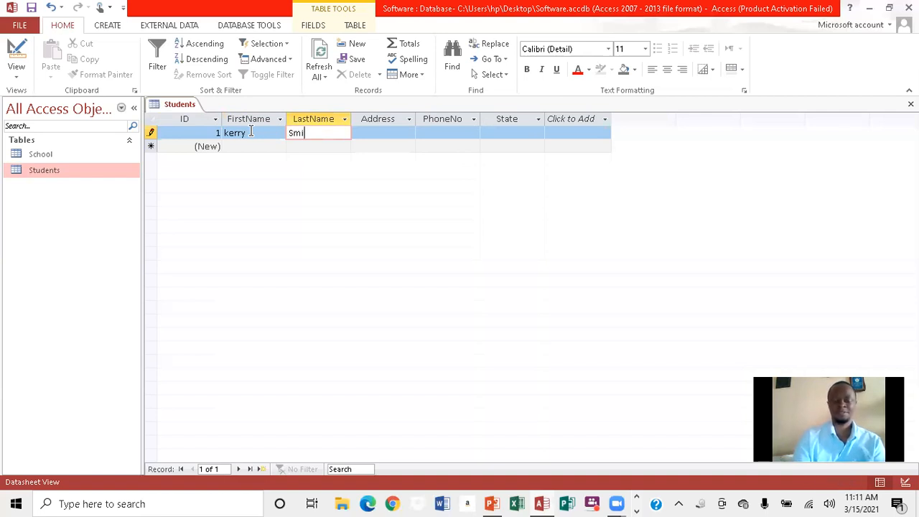
pyautogui.write('th')
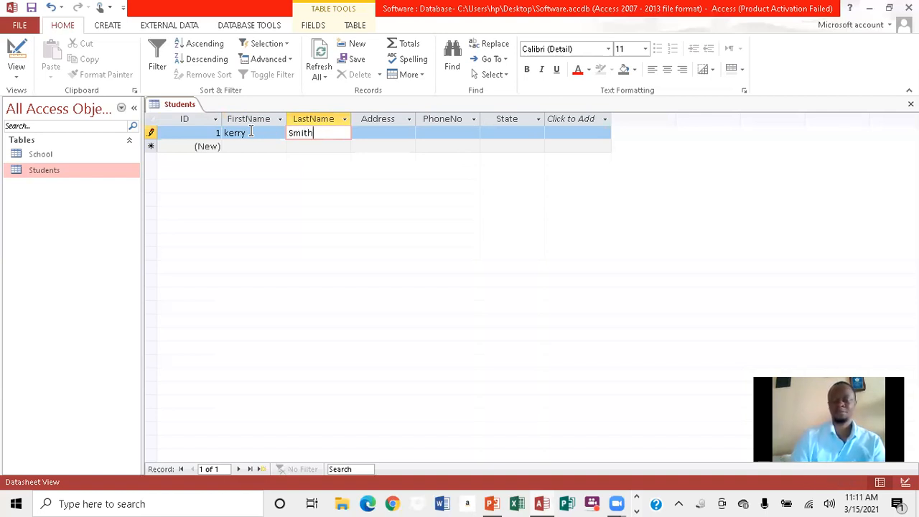
# Step: Fill in the student's street address in the first Students record
pyautogui.press('Tab')
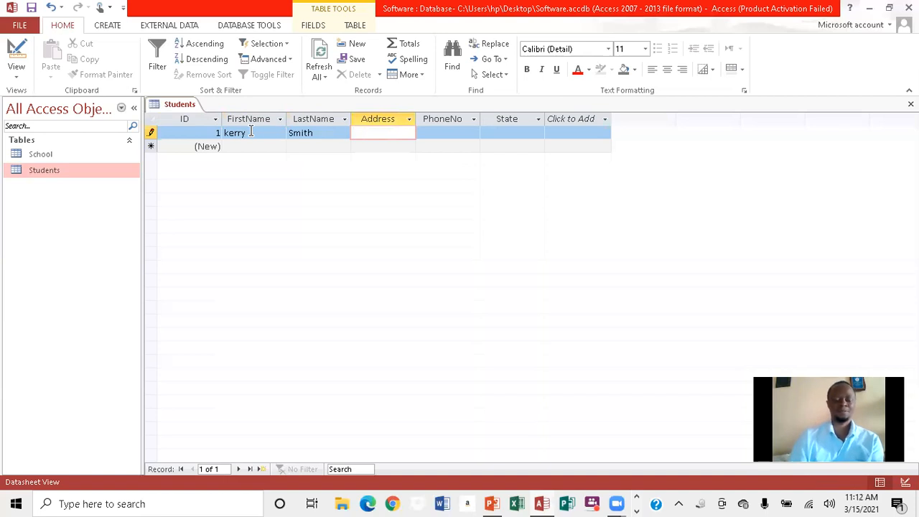
pyautogui.press('capslock')
pyautogui.write('2 P')
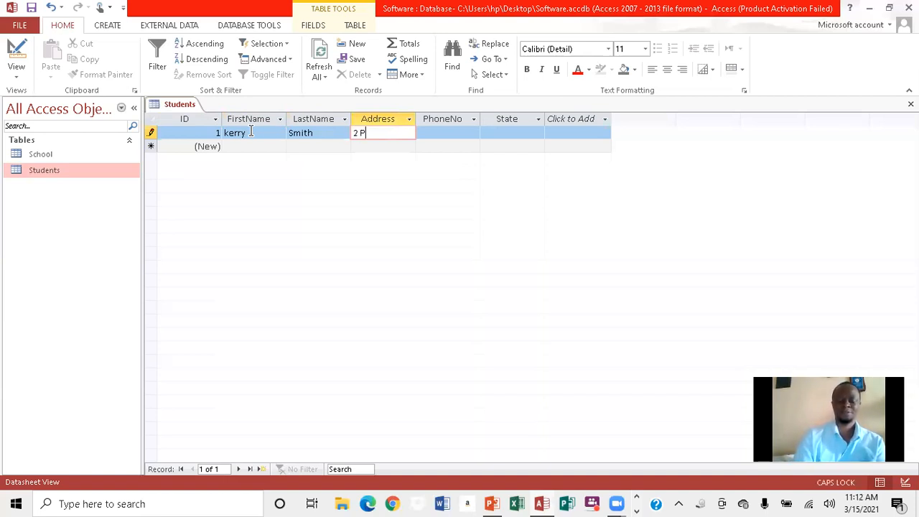
pyautogui.press('capslock')
pyautogui.write('ine')
pyautogui.press('capslock')
pyautogui.write('ST')
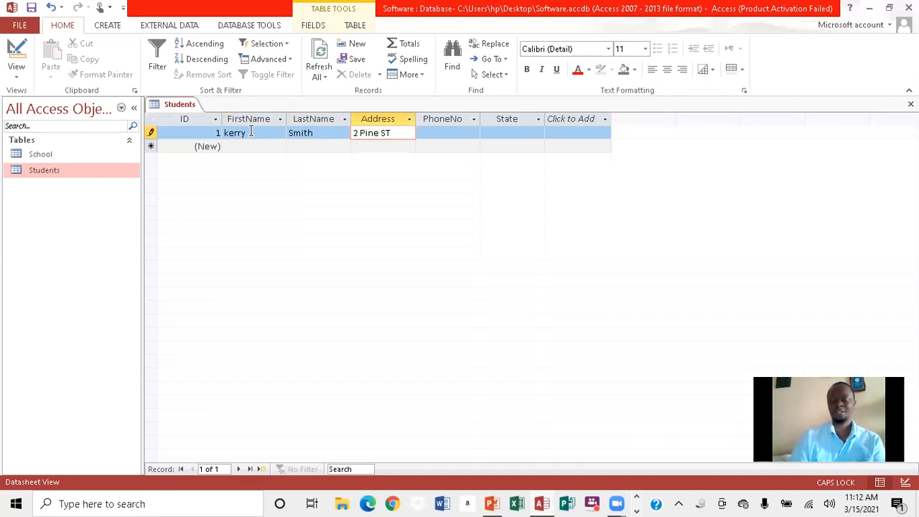
# Step: Enter the student's phone number in the first Students record as digits only, without a hyphen
pyautogui.press('Tab')
pyautogui.press('capslock')
pyautogui.press('capslock')
pyautogui.write('7')
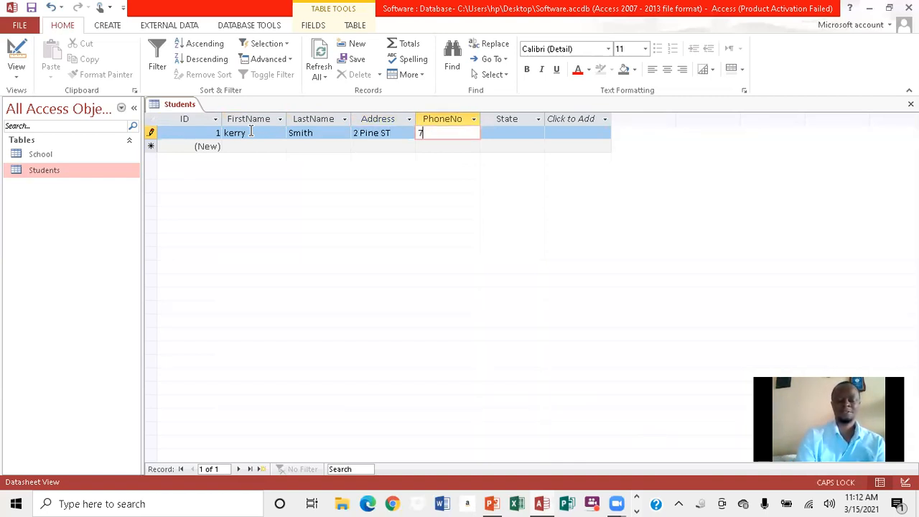
pyautogui.write('65-')
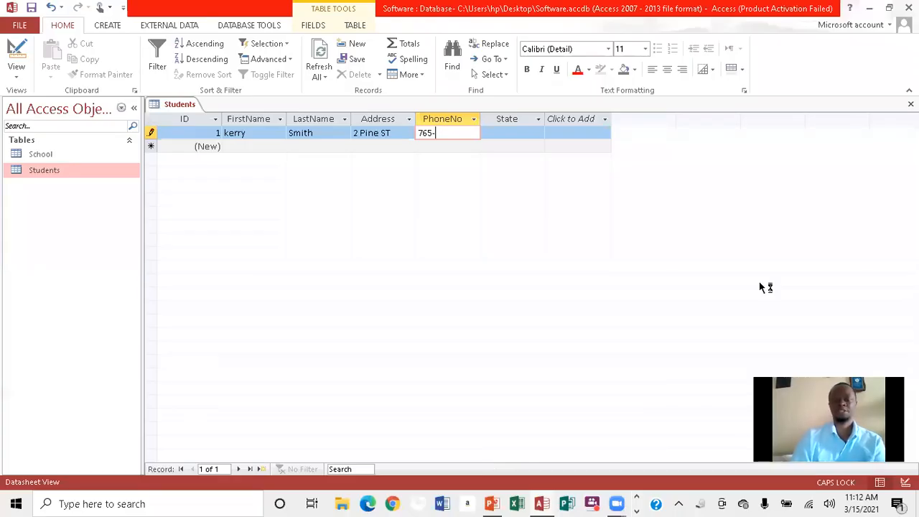
pyautogui.write('654')
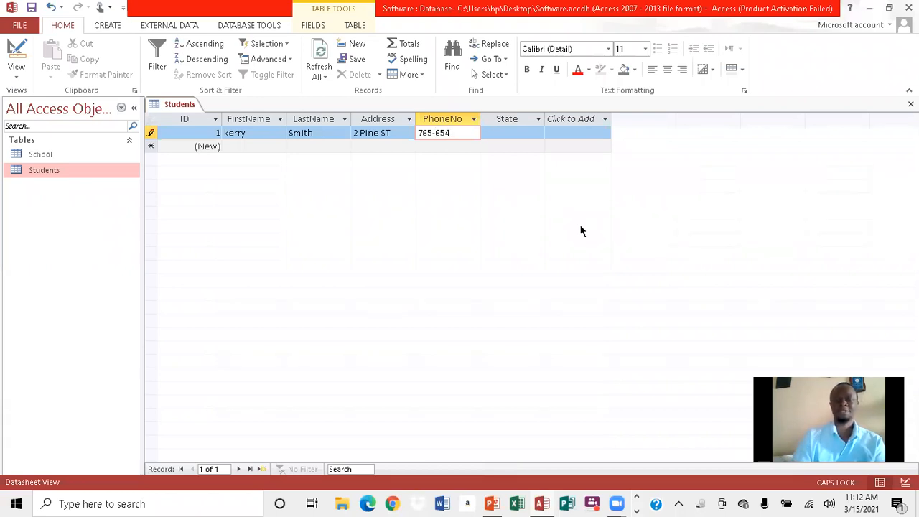
pyautogui.press('BackSpace')
pyautogui.press('BackSpace')
pyautogui.press('BackSpace')
pyautogui.press('BackSpace')
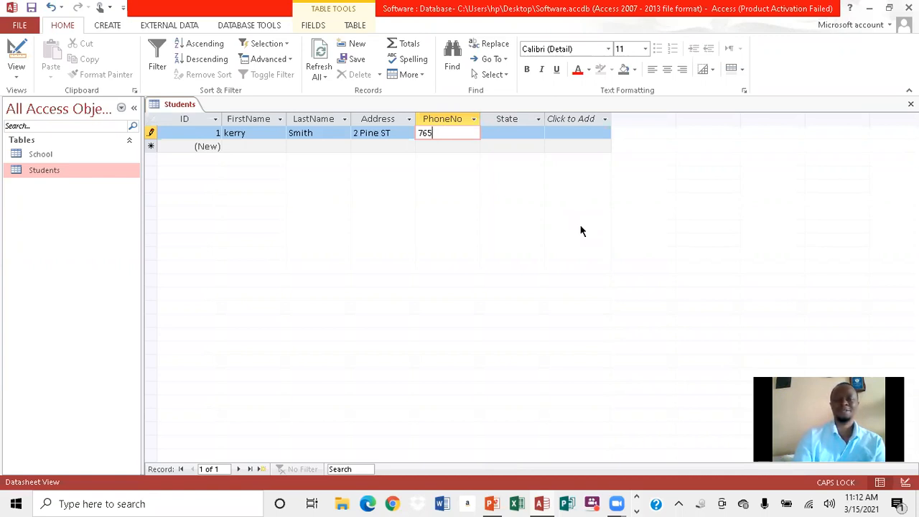
pyautogui.write('8765')
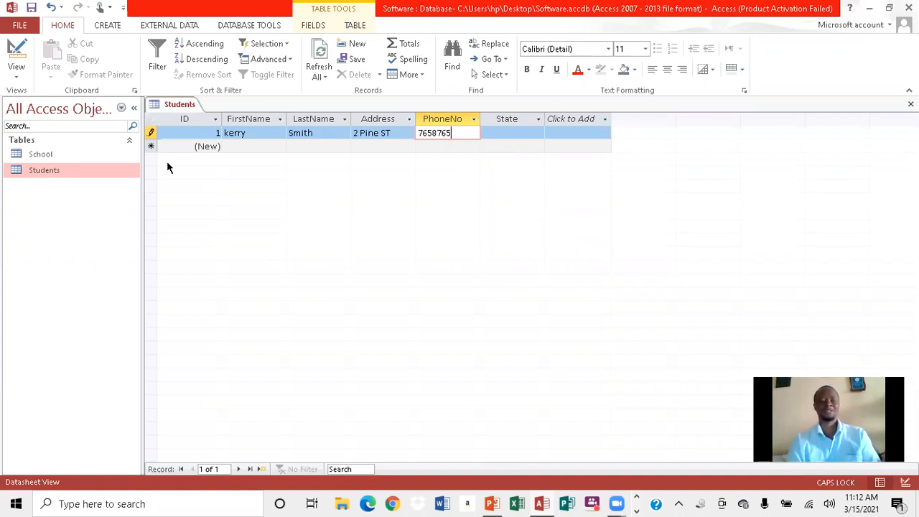
# Step: Open the Students table in Design View and set the PhoneNo field size to 10
pyautogui.rightClick(54, 170)
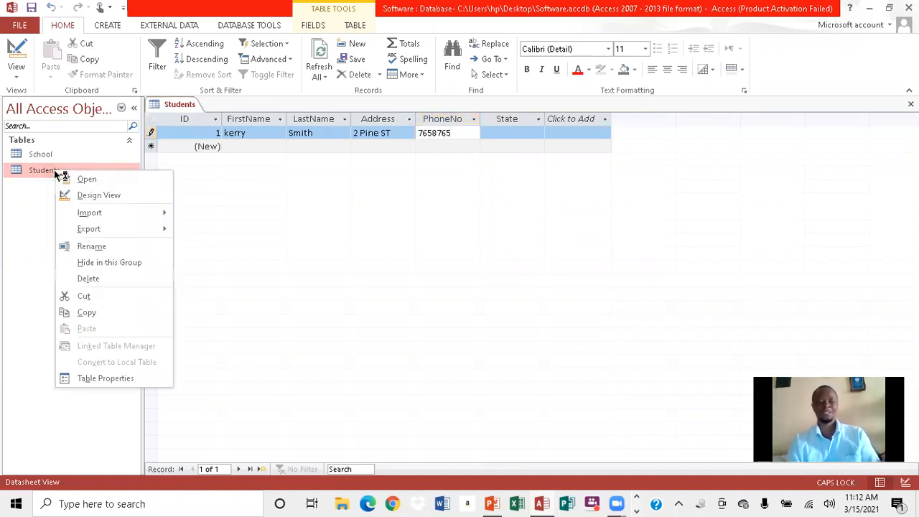
pyautogui.click(112, 201)
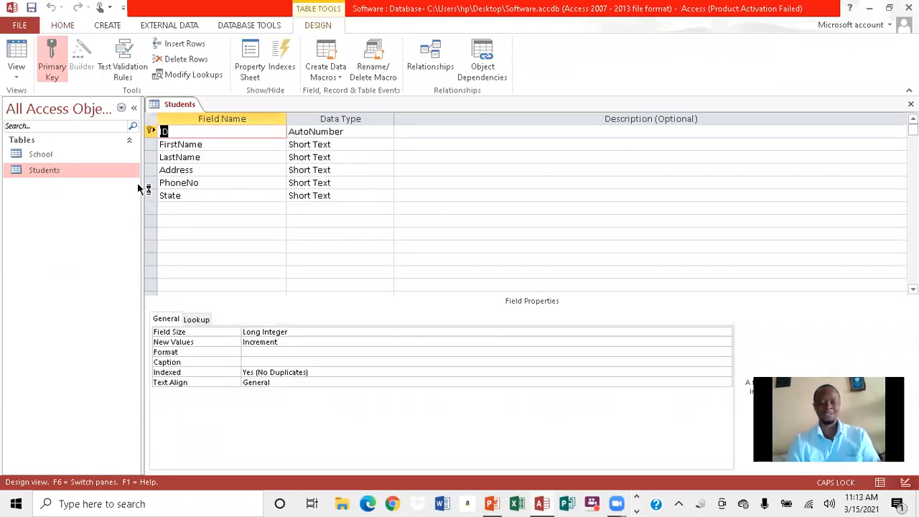
pyautogui.click(359, 182)
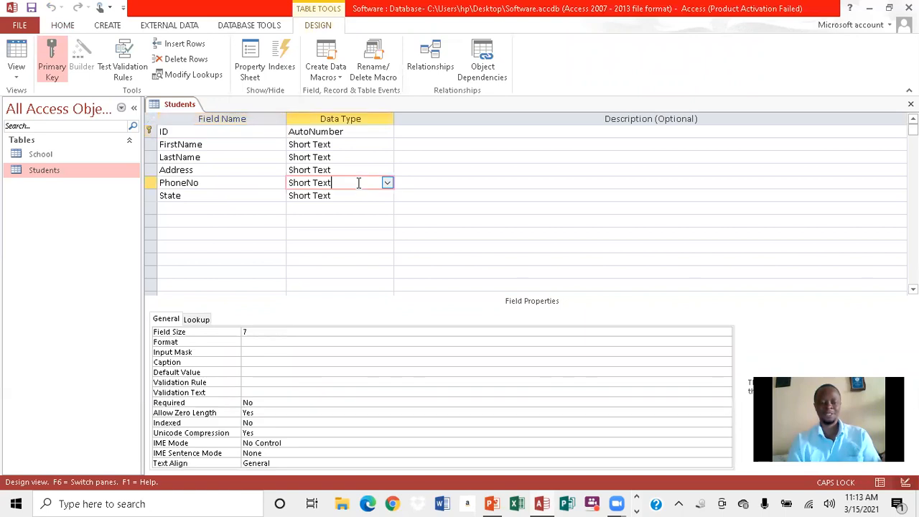
pyautogui.click(252, 330)
pyautogui.press('BackSpace')
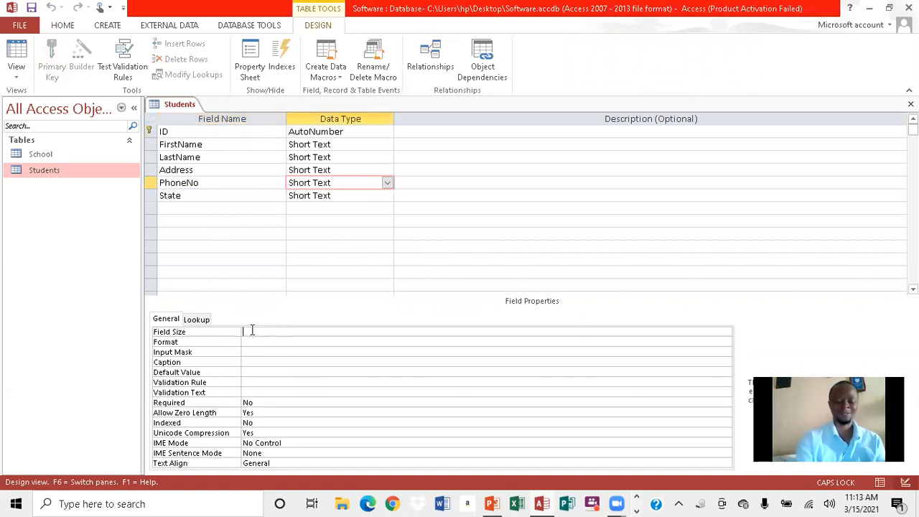
pyautogui.write('10')
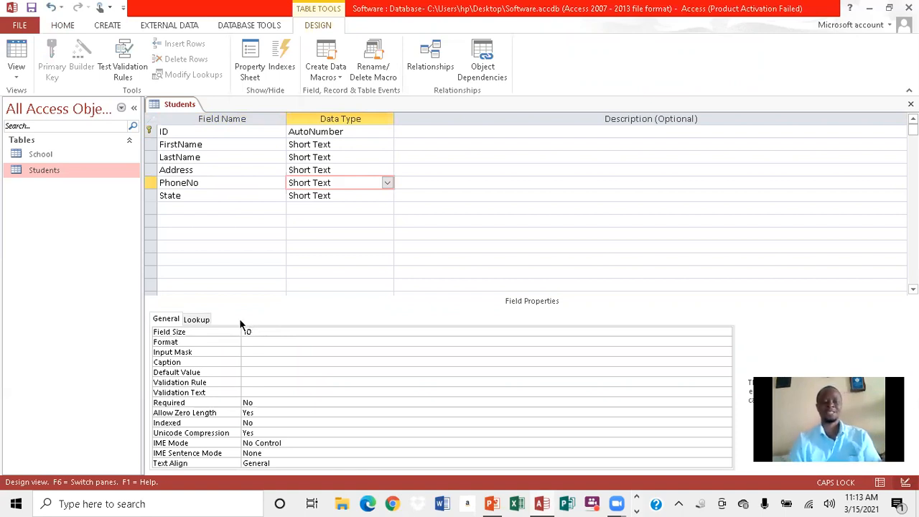
# Step: Save the Students table design and add a hyphen after the third digit of the phone number in the first record
pyautogui.click(32, 9)
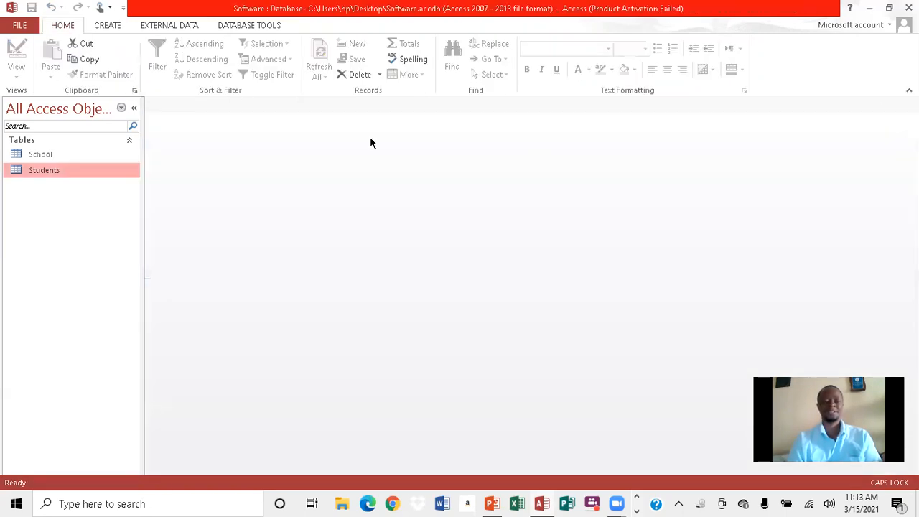
pyautogui.doubleClick(84, 170)
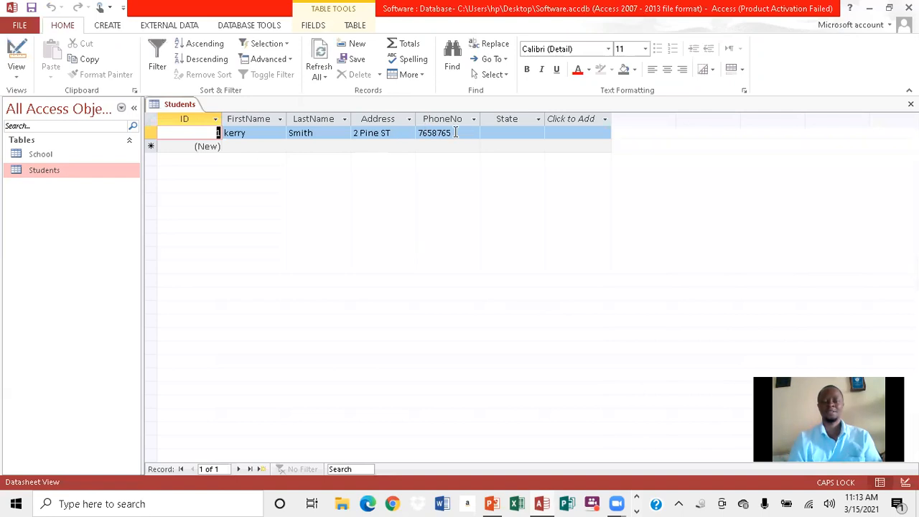
pyautogui.click(455, 133)
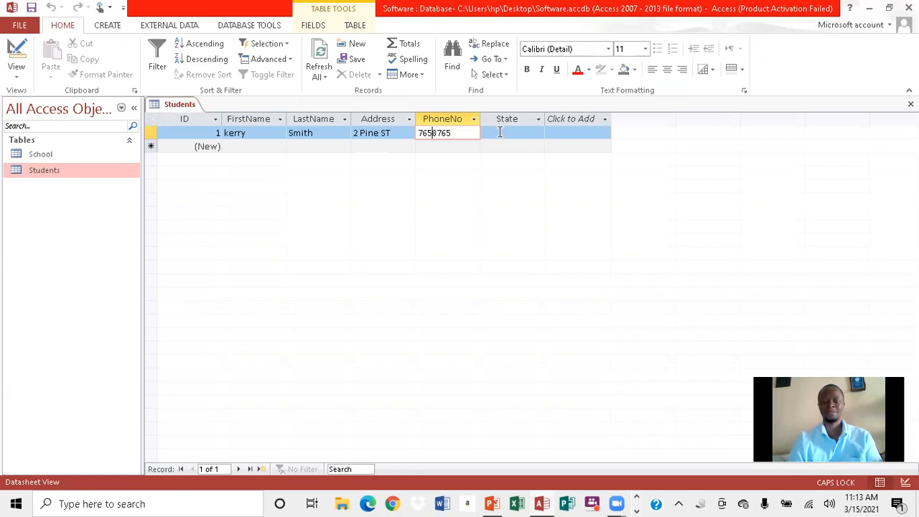
pyautogui.write('-')
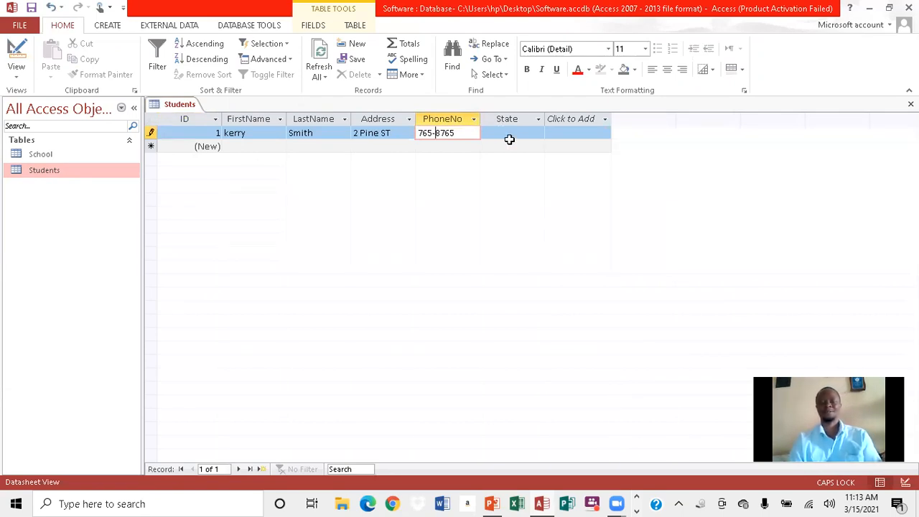
# Step: Enter N J as the State in the first Students record and move on to a new record
pyautogui.click(504, 130)
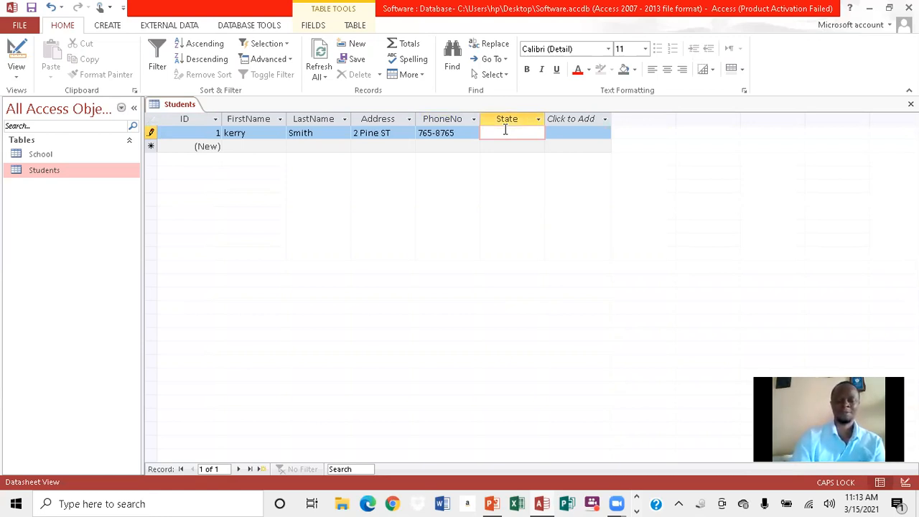
pyautogui.write('NJ')
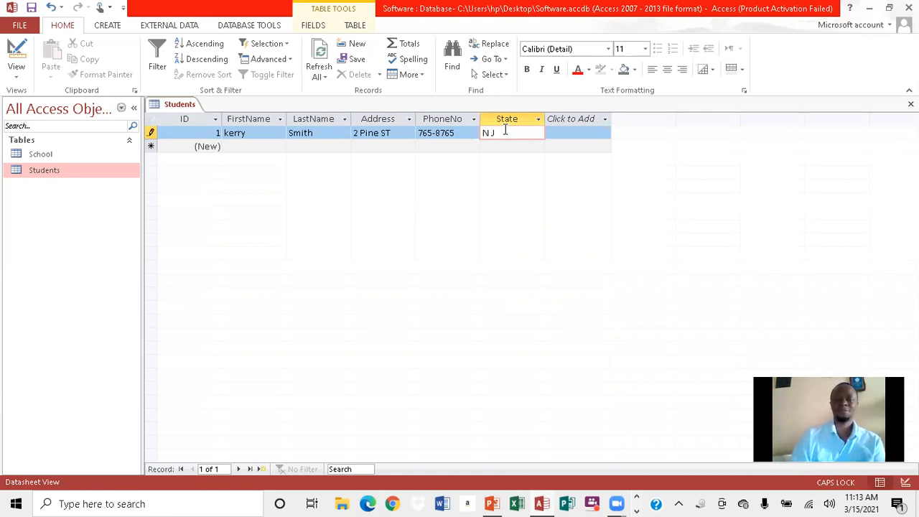
pyautogui.press('Down')
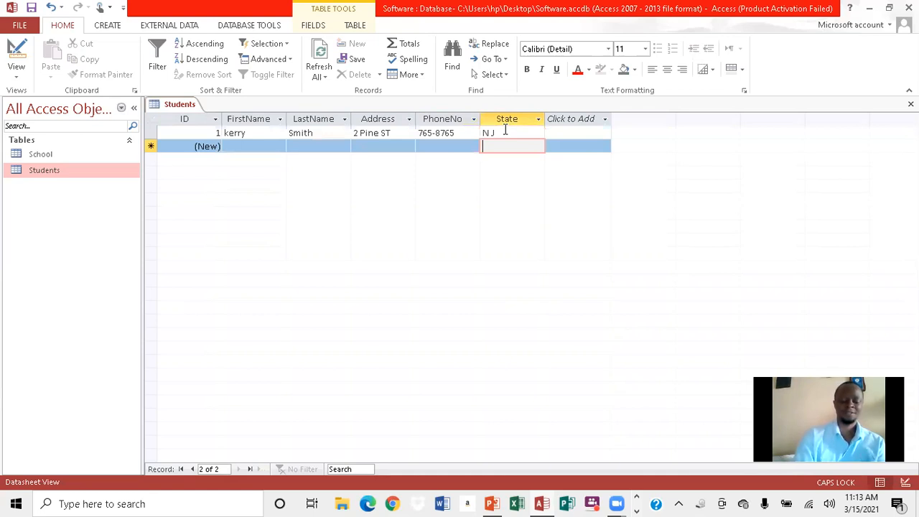
# Step: Enter Baston, with an initial capital, as the State in the second Students record
pyautogui.write('b')
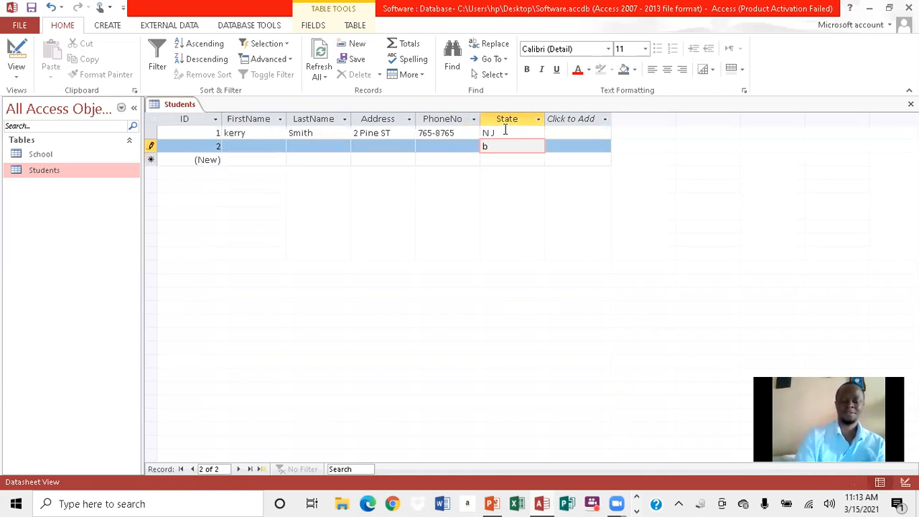
pyautogui.press('BackSpace')
pyautogui.press('capslock')
pyautogui.write('B')
pyautogui.write('asto')
pyautogui.write('m')
pyautogui.press('BackSpace')
pyautogui.write('n')
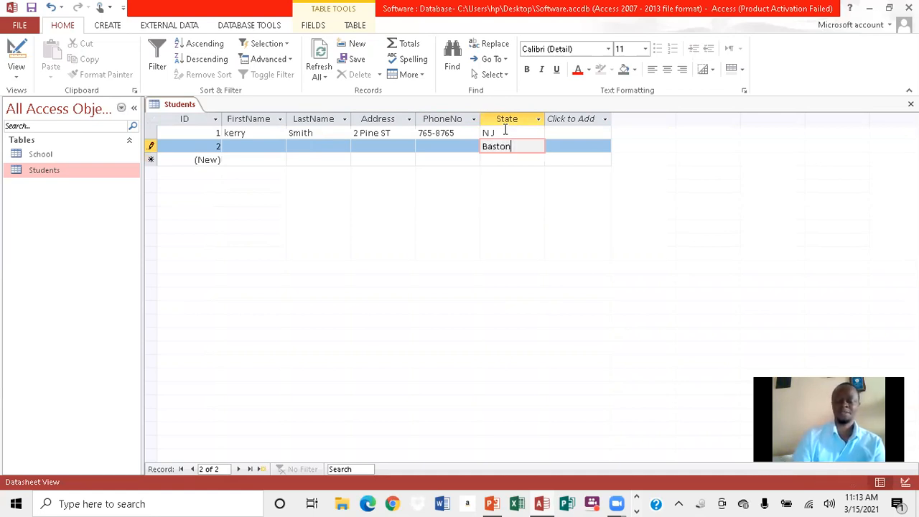
# Step: Enter the student's phone number in the second Students record, with a hyphen after the third digit
pyautogui.press('Left')
pyautogui.press('Left')
pyautogui.press('Left')
pyautogui.press('Left')
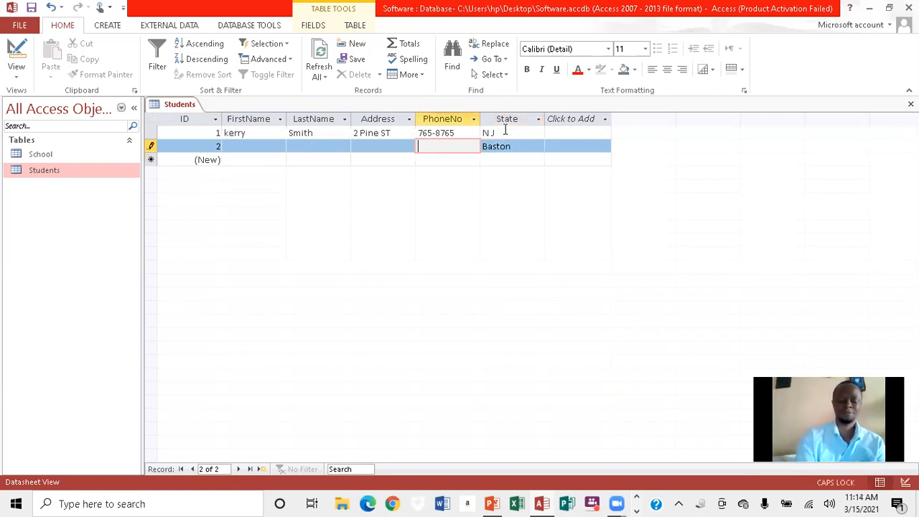
pyautogui.write('23')
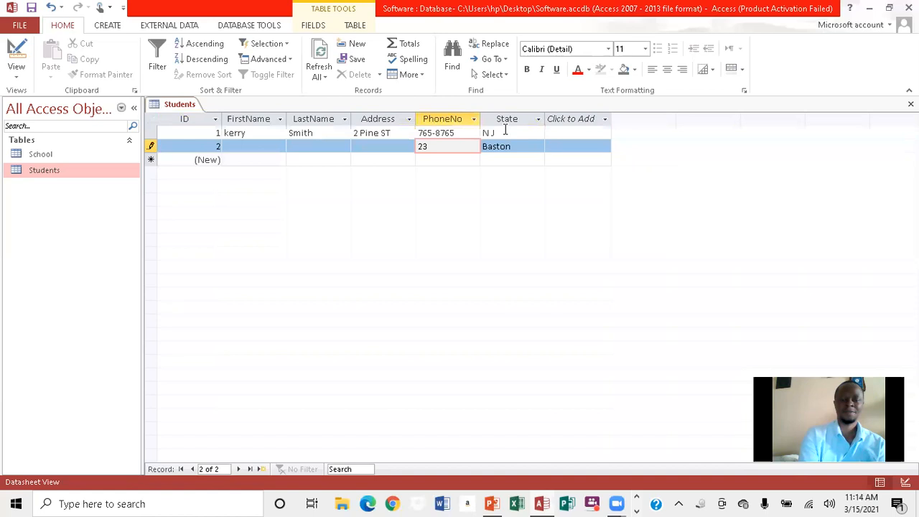
pyautogui.write('4-7654')
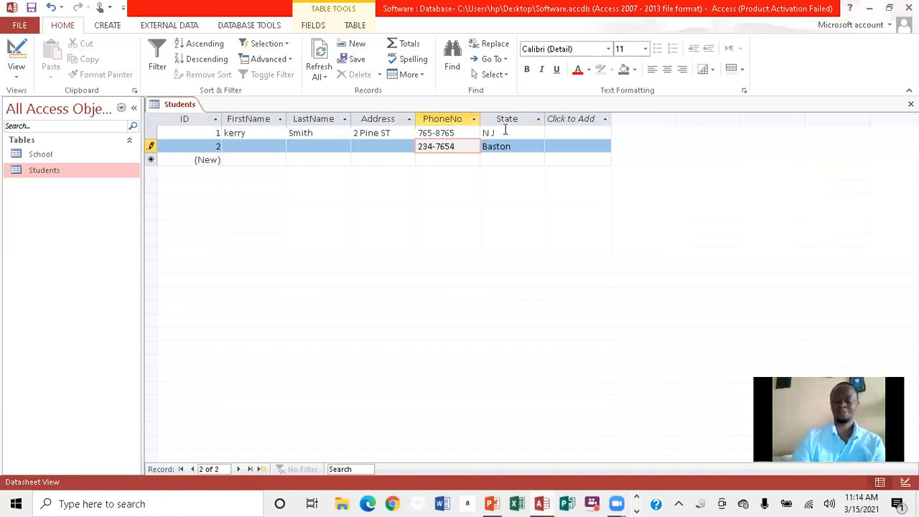
# Step: Fill in the student's street address in the second Students record
pyautogui.press('Left')
pyautogui.press('Left')
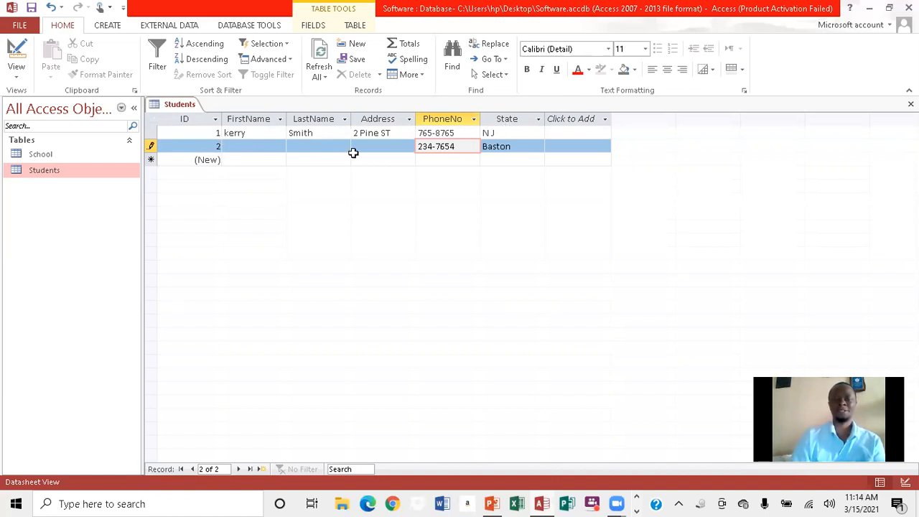
pyautogui.click(376, 144)
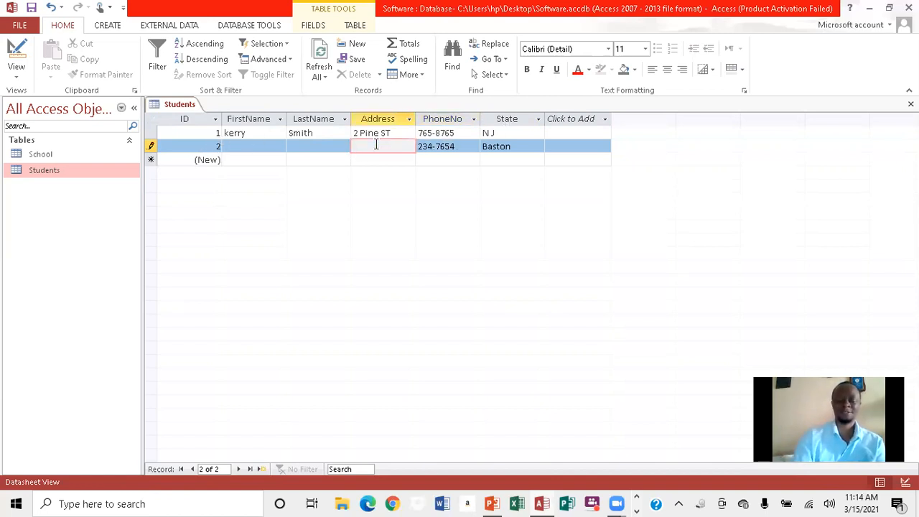
pyautogui.write('9')
pyautogui.press('capslock')
pyautogui.write('High')
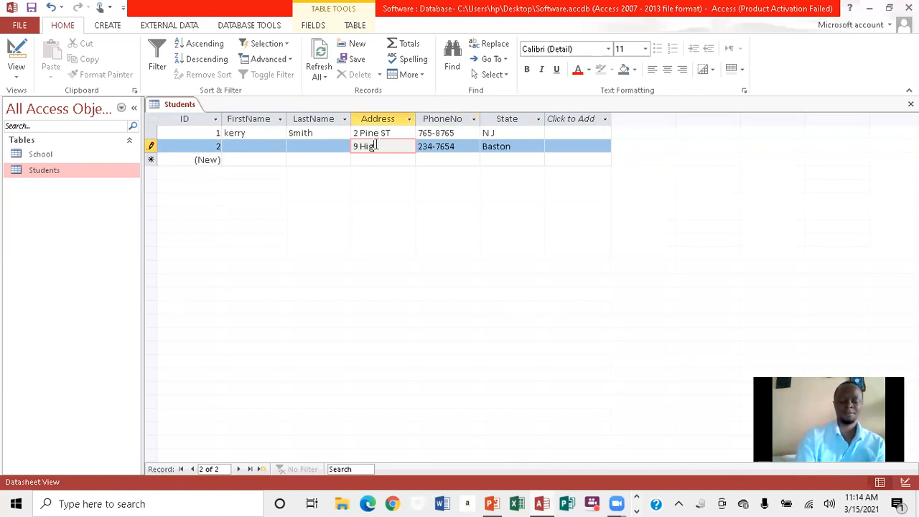
pyautogui.write(' St')
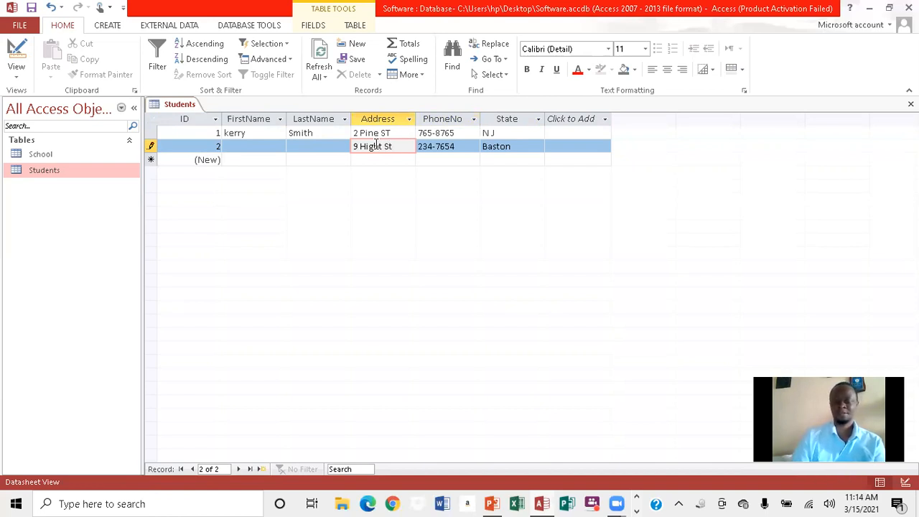
# Step: Enter the student's last name, with an initial capital, in the second Students record
pyautogui.press('Left')
pyautogui.press('Left')
pyautogui.press('Left')
pyautogui.press('Left')
pyautogui.press('Left')
pyautogui.press('Left')
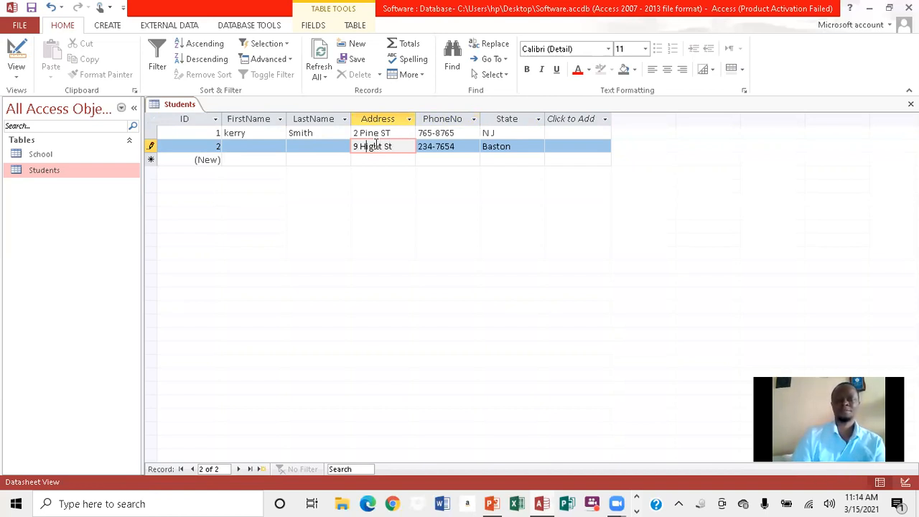
pyautogui.press('Left')
pyautogui.write('M')
pyautogui.press('capslock')
pyautogui.write('ur')
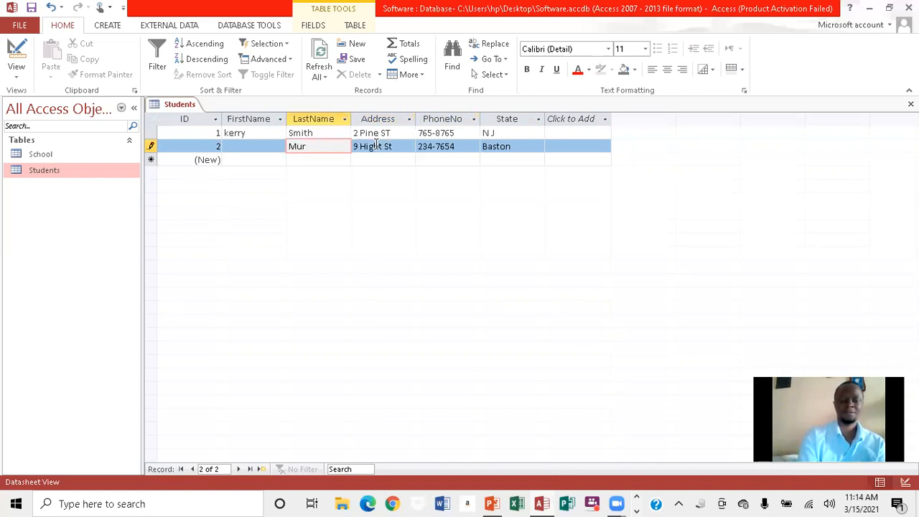
pyautogui.write('ray')
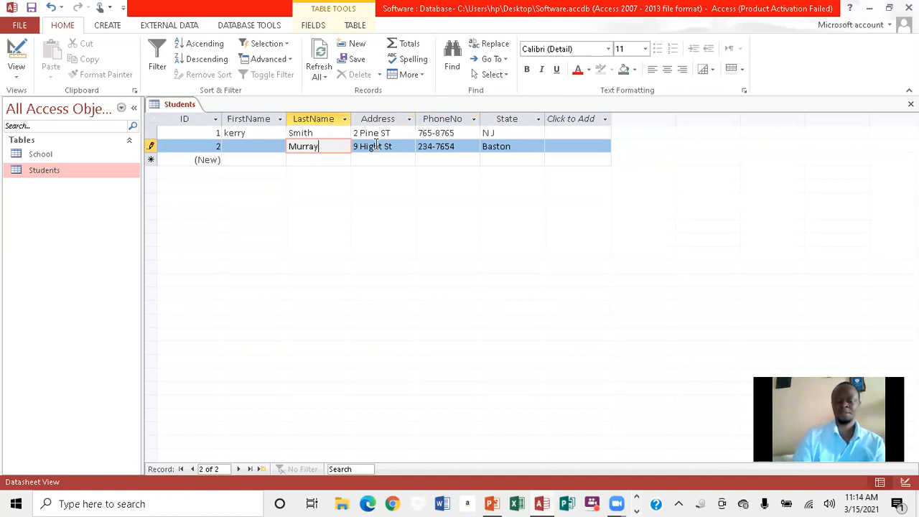
# Step: Enter the student's first name in all capitals in the second Students record
pyautogui.press('Left')
pyautogui.press('Left')
pyautogui.press('Left')
pyautogui.press('Left')
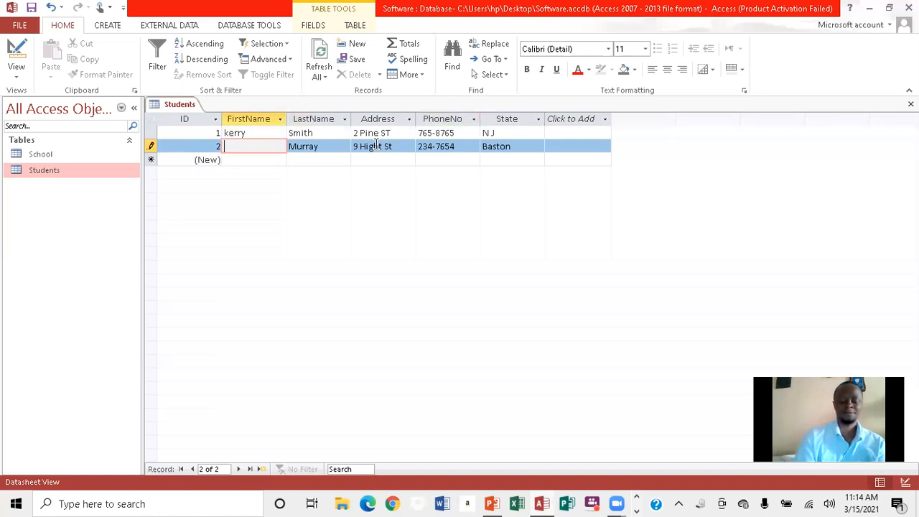
pyautogui.press('capslock')
pyautogui.write('JOHN')
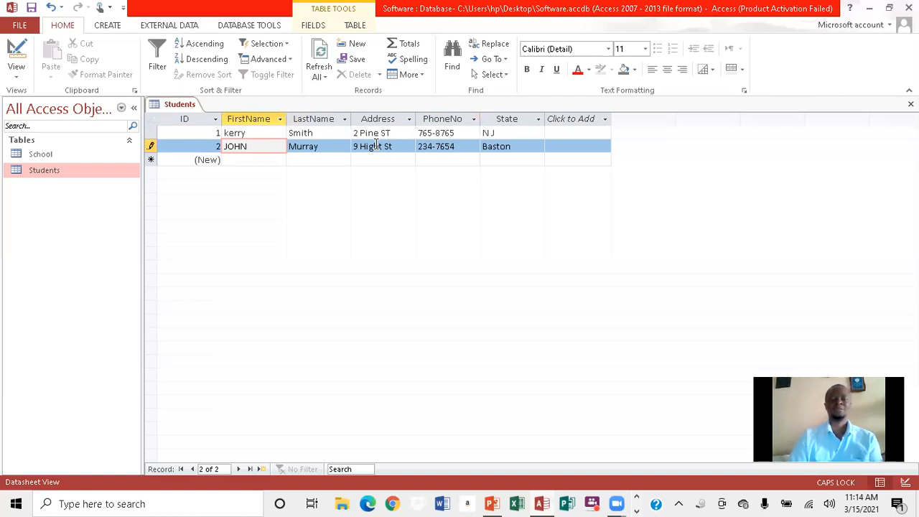
# Step: Save and close the Students table, and return to Access from the PowerPoint outline
pyautogui.click(31, 8)
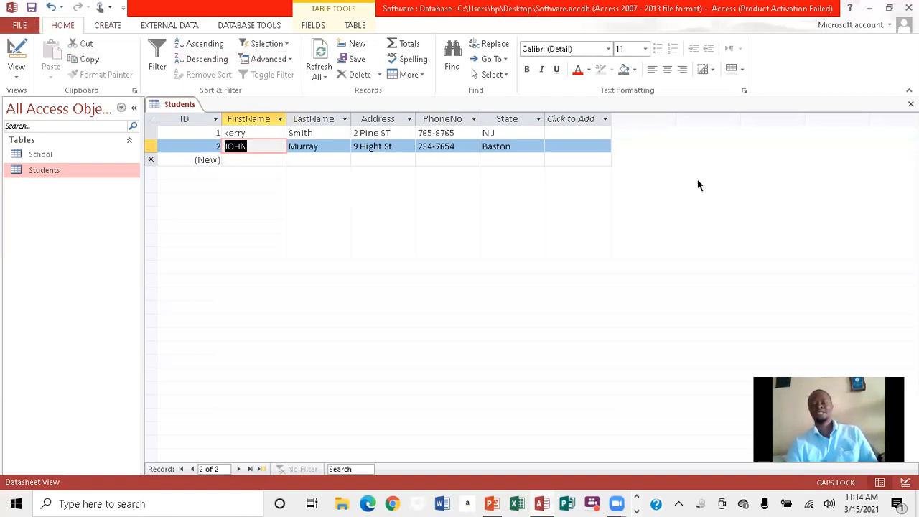
pyautogui.click(910, 104)
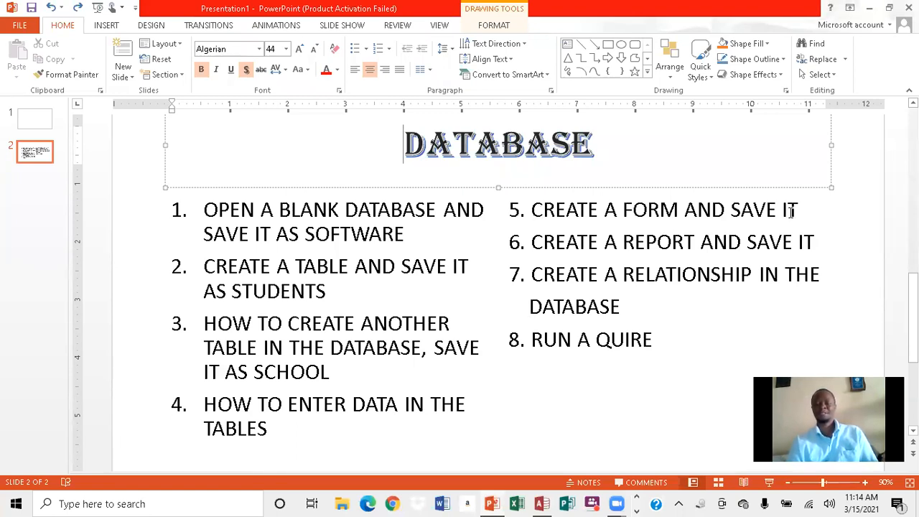
pyautogui.click(541, 503)
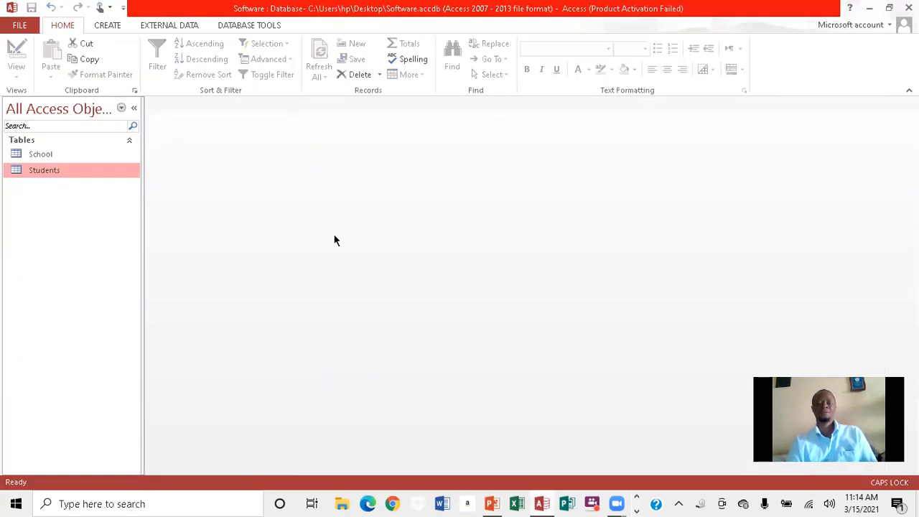
pyautogui.click(107, 27)
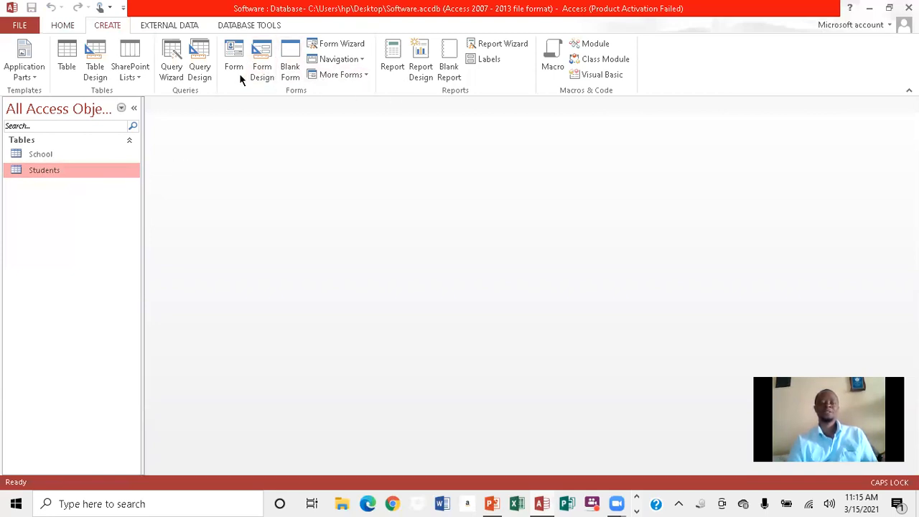
pyautogui.click(369, 73)
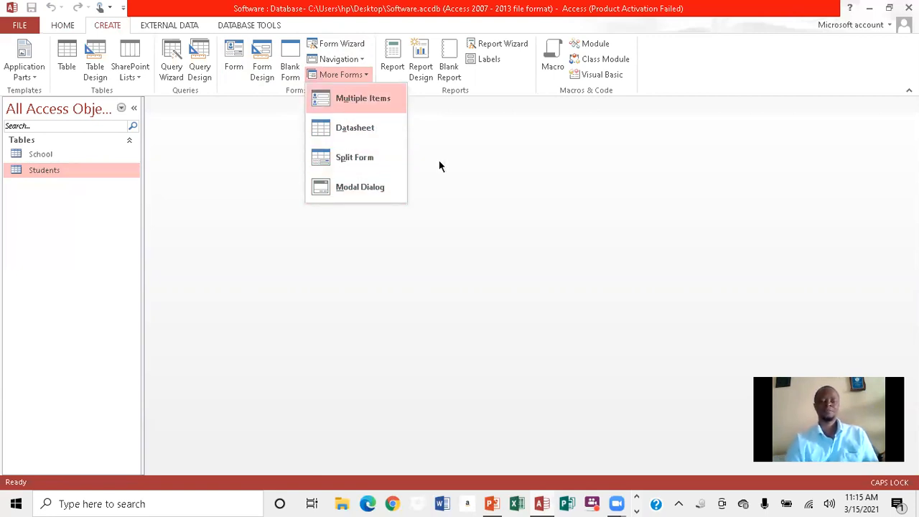
pyautogui.click(455, 134)
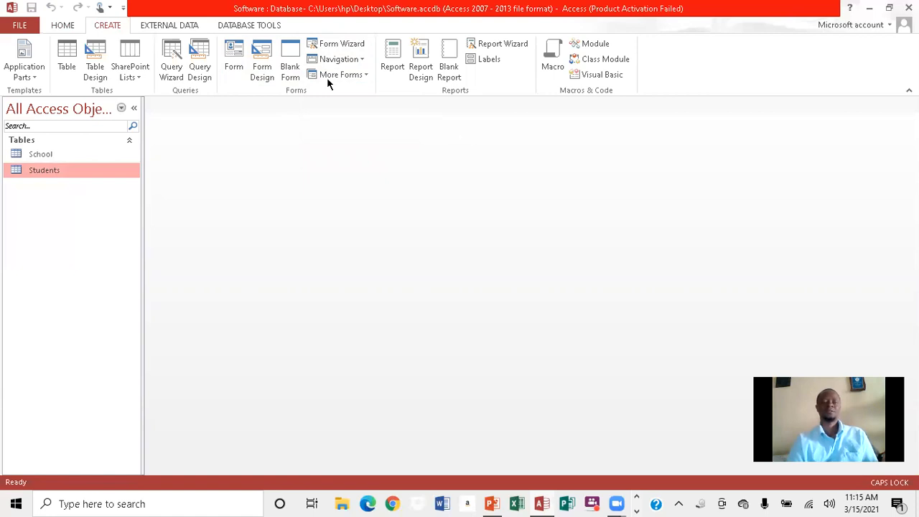
pyautogui.click(259, 61)
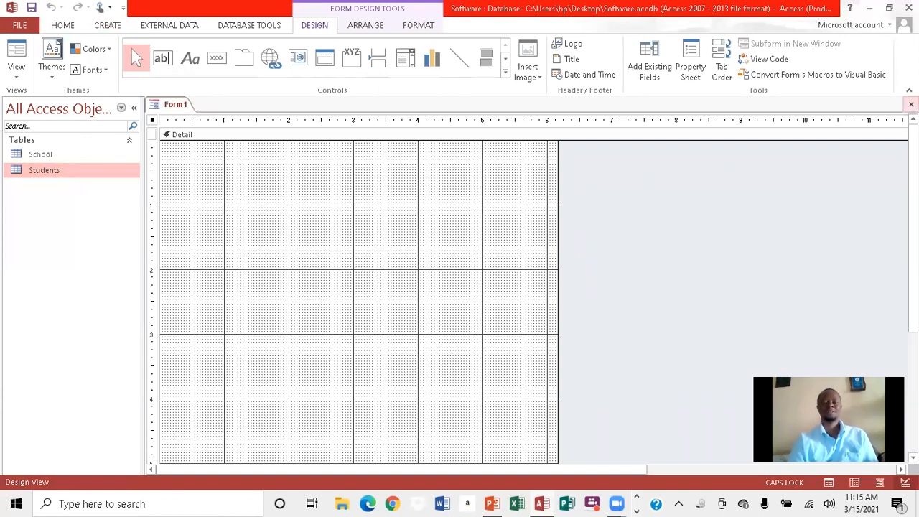
pyautogui.click(910, 104)
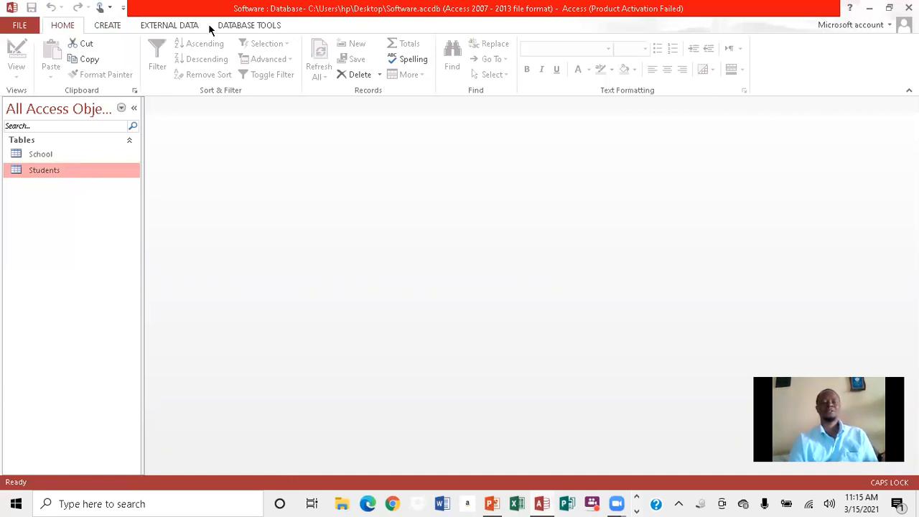
# Step: Create a form based on the Students table and page through its records, ending on the first one
pyautogui.click(101, 25)
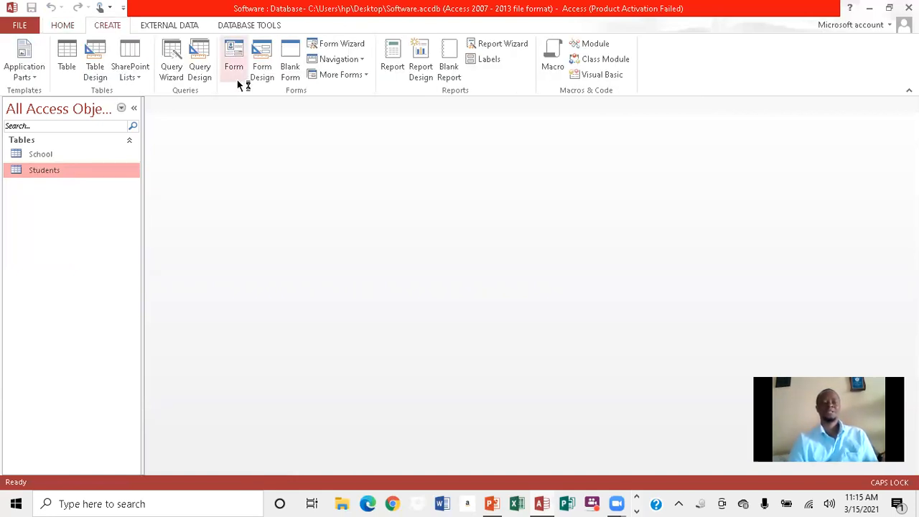
pyautogui.click(232, 50)
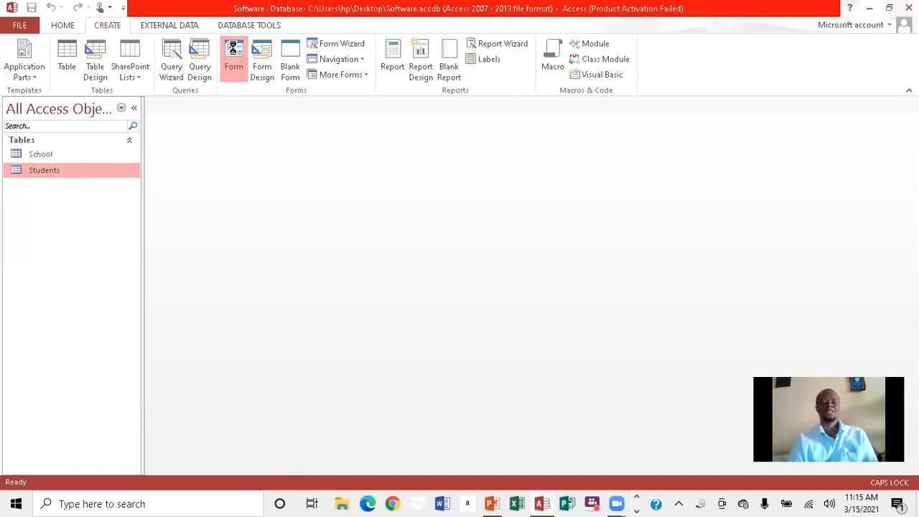
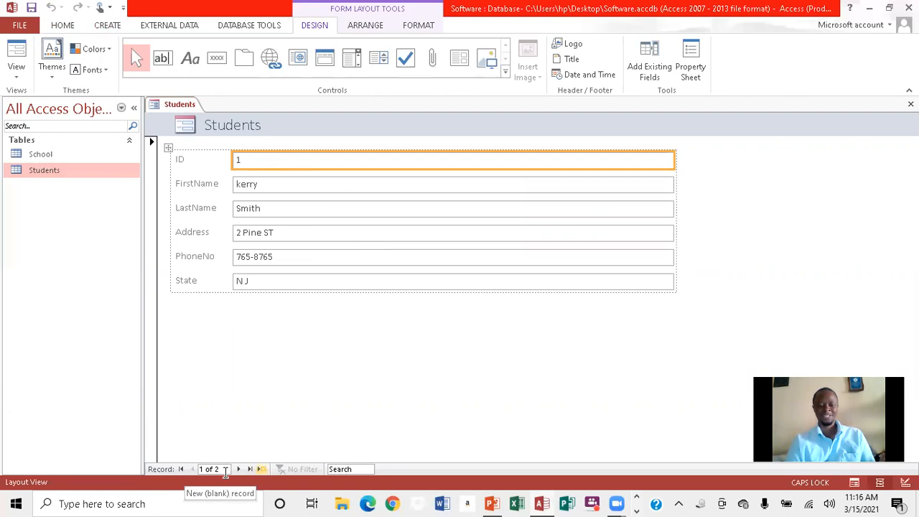
pyautogui.click(225, 470)
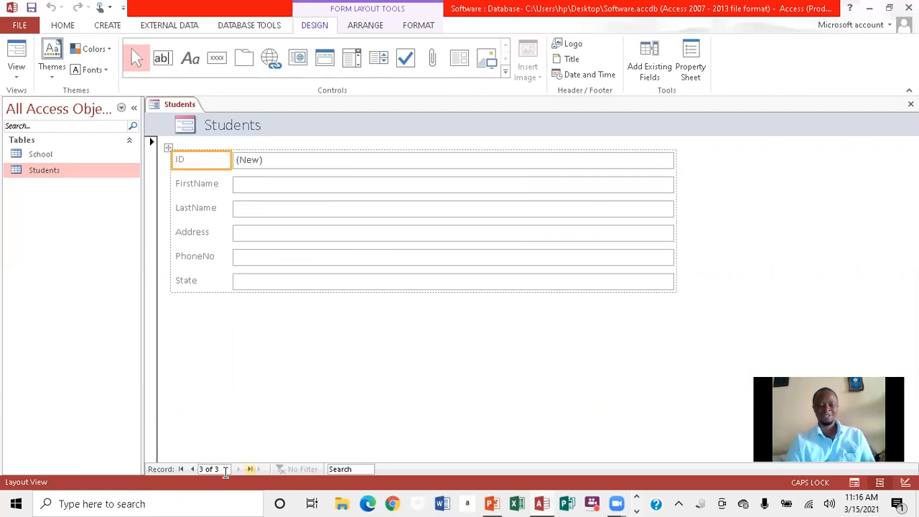
pyautogui.click(226, 471)
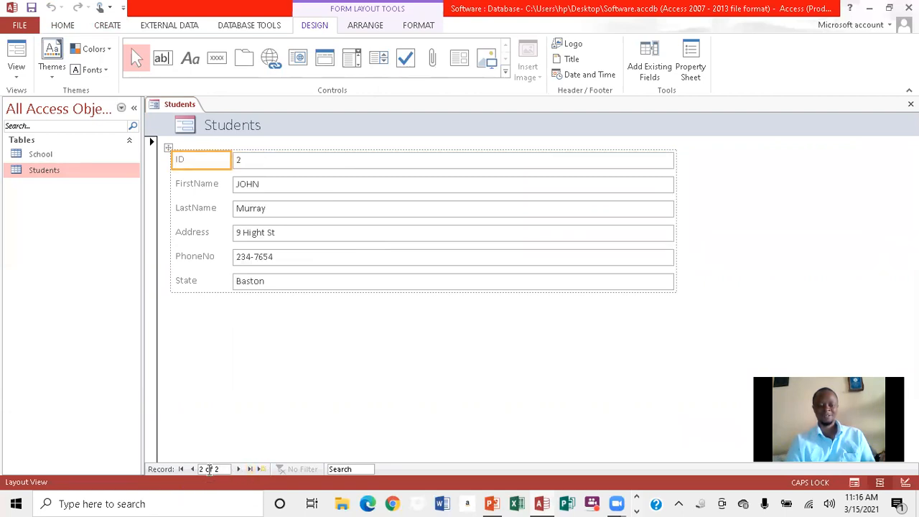
pyautogui.click(193, 470)
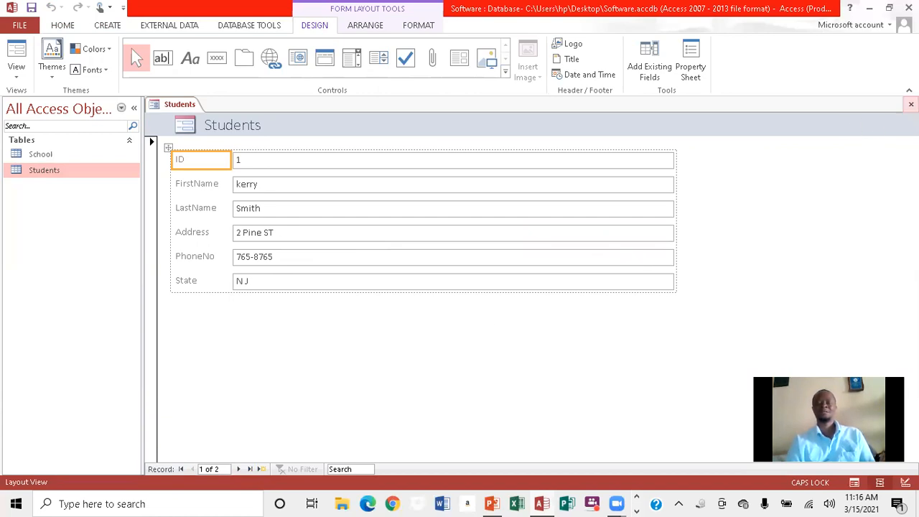
# Step: Close the form based on the Students table, saving it as Students Form
pyautogui.click(909, 104)
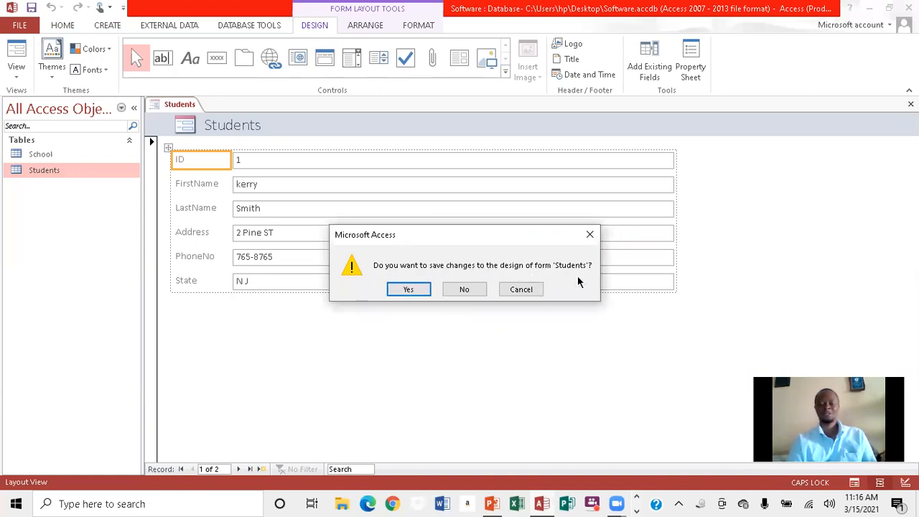
pyautogui.click(407, 290)
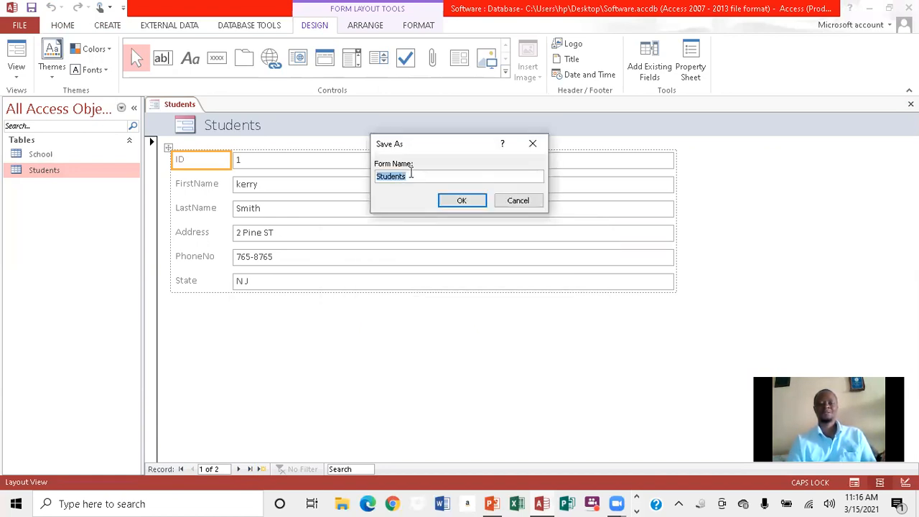
pyautogui.click(409, 176)
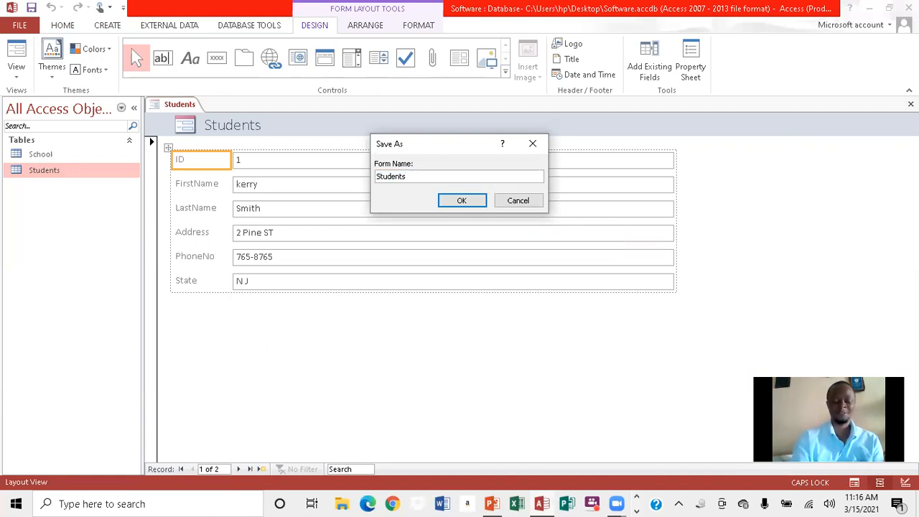
pyautogui.write('Fo')
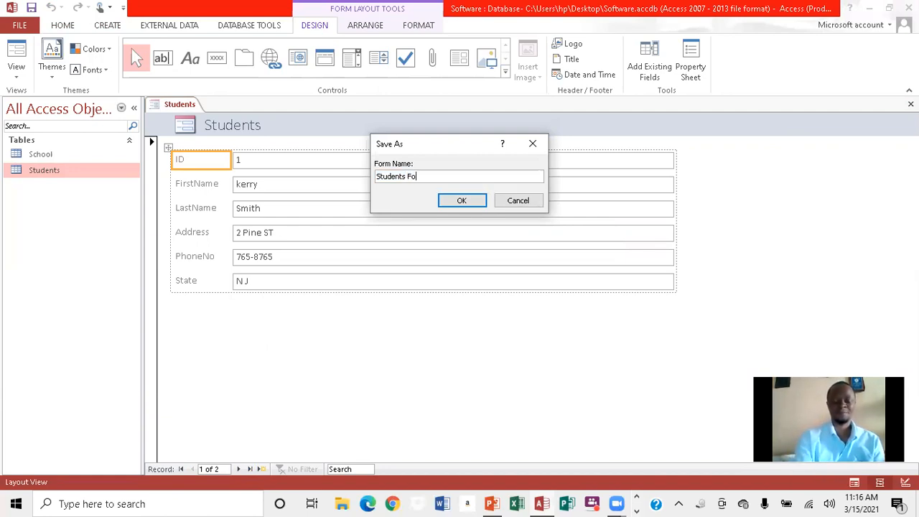
pyautogui.write('rm')
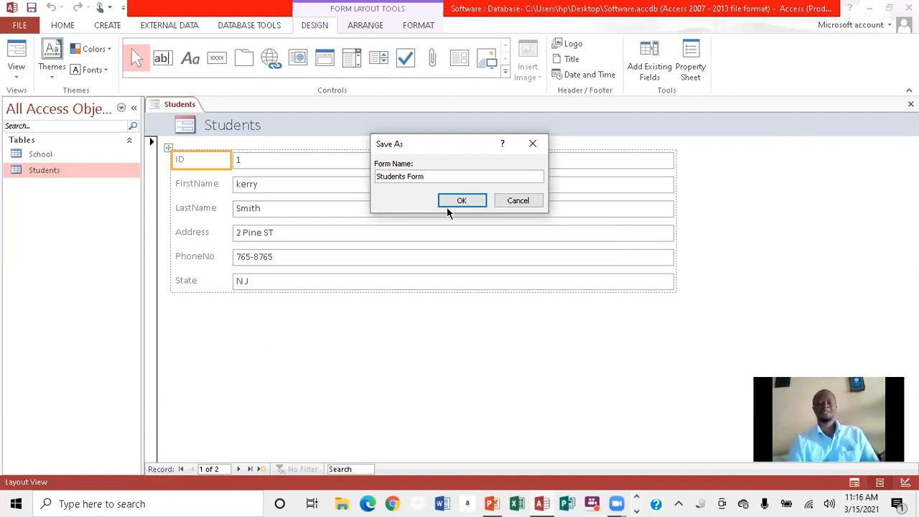
pyautogui.click(461, 201)
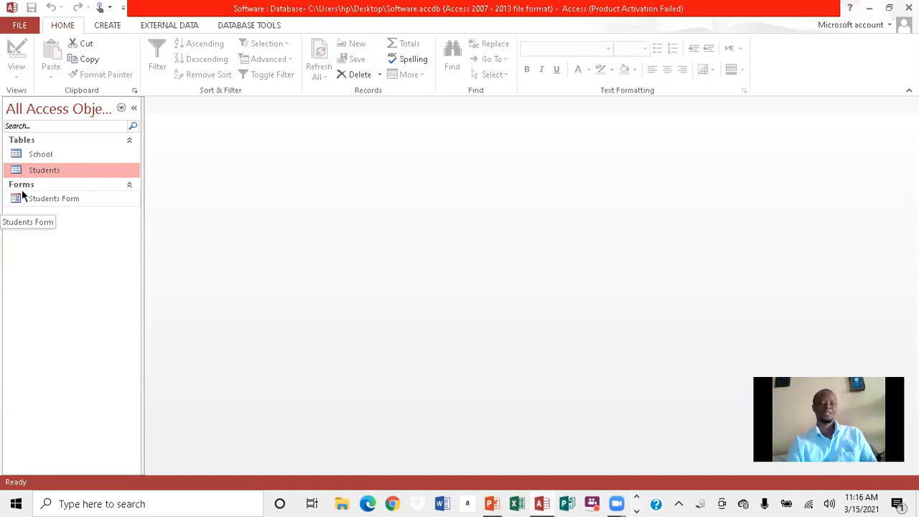
# Step: Check the School table's records, then create a form based on that table and page through to its third record
pyautogui.doubleClick(40, 154)
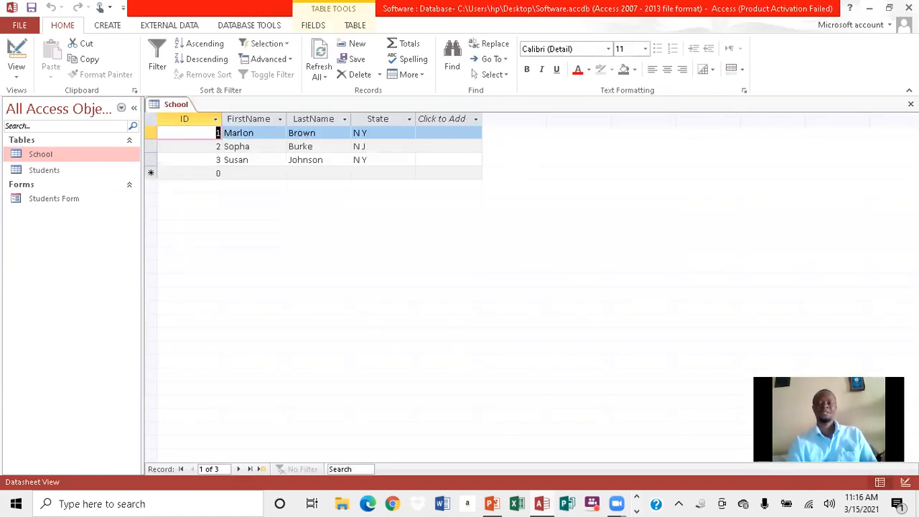
pyautogui.click(910, 104)
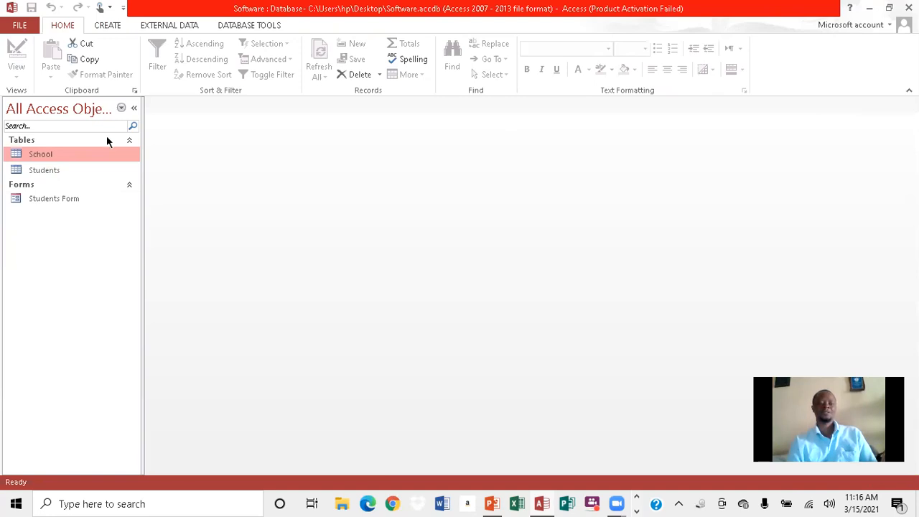
pyautogui.click(107, 25)
pyautogui.click(233, 61)
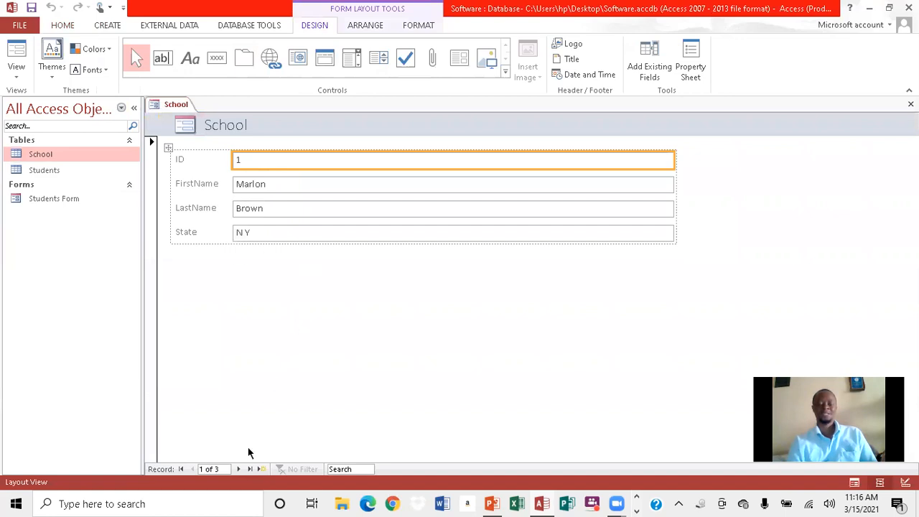
pyautogui.click(182, 471)
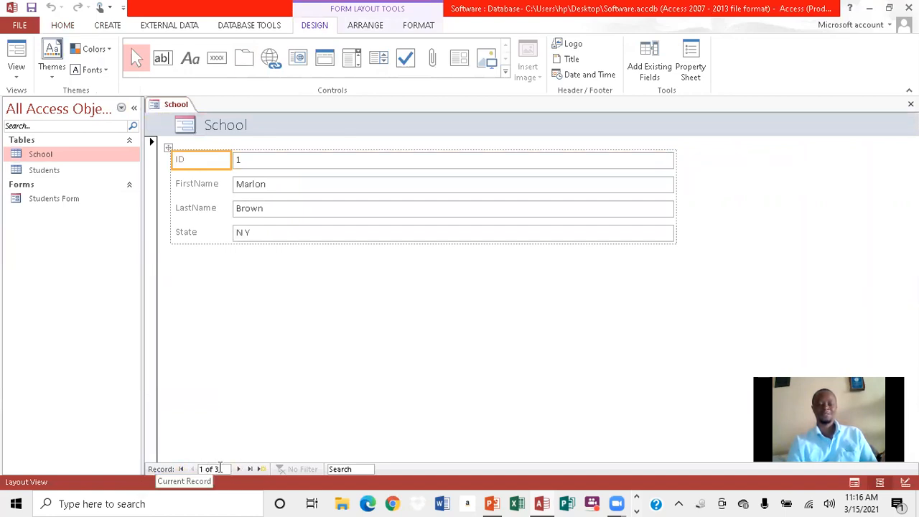
pyautogui.click(240, 469)
pyautogui.click(238, 468)
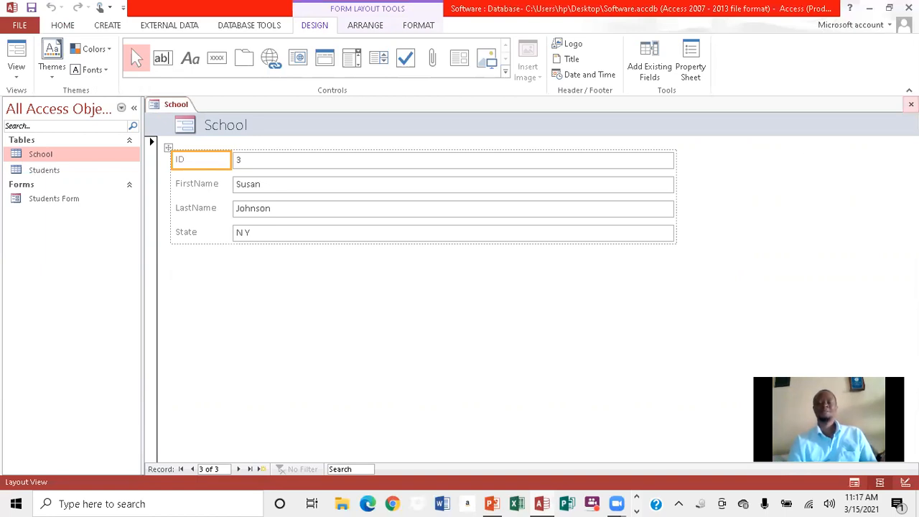
# Step: Close the form based on the School table, saving it as School Form
pyautogui.click(910, 104)
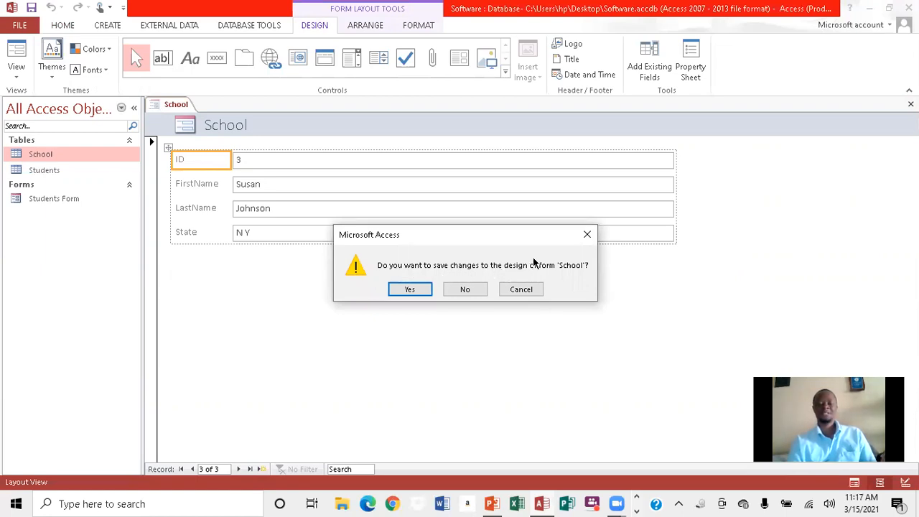
pyautogui.click(409, 289)
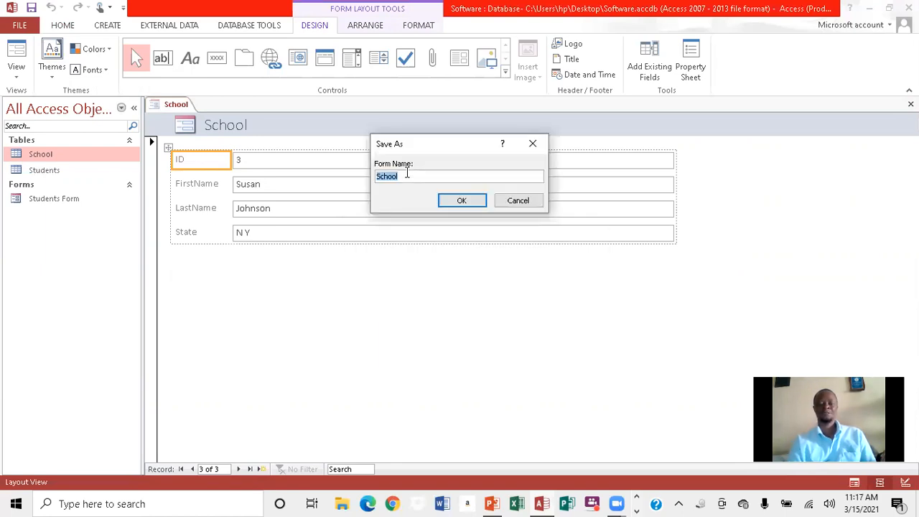
pyautogui.click(407, 173)
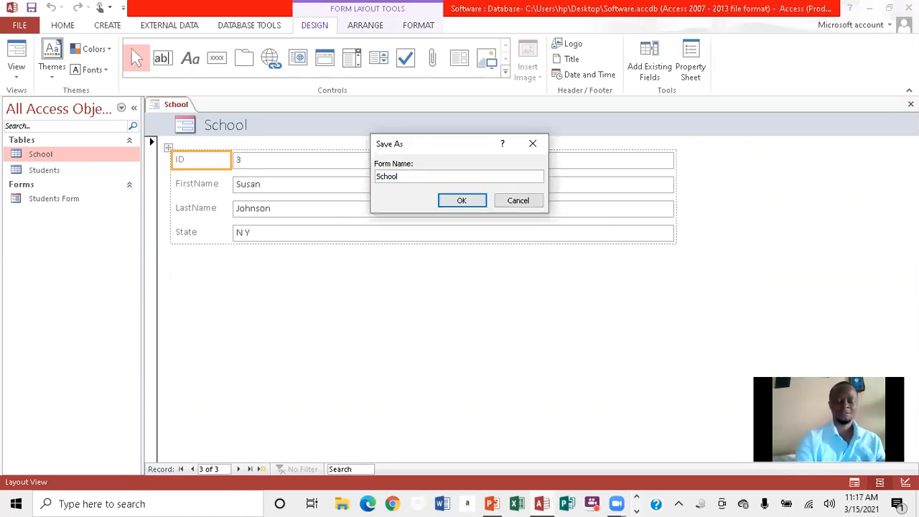
pyautogui.press('capslock')
pyautogui.write('F')
pyautogui.press('capslock')
pyautogui.write('orm')
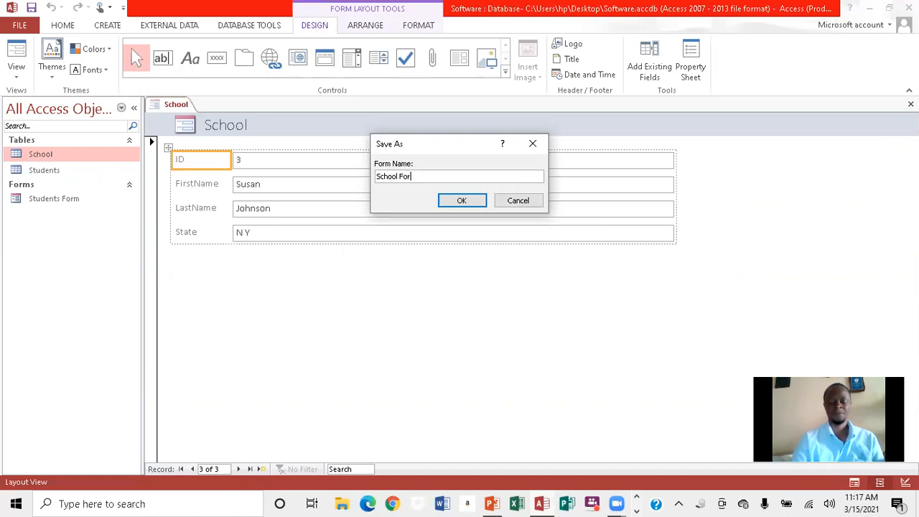
pyautogui.click(460, 200)
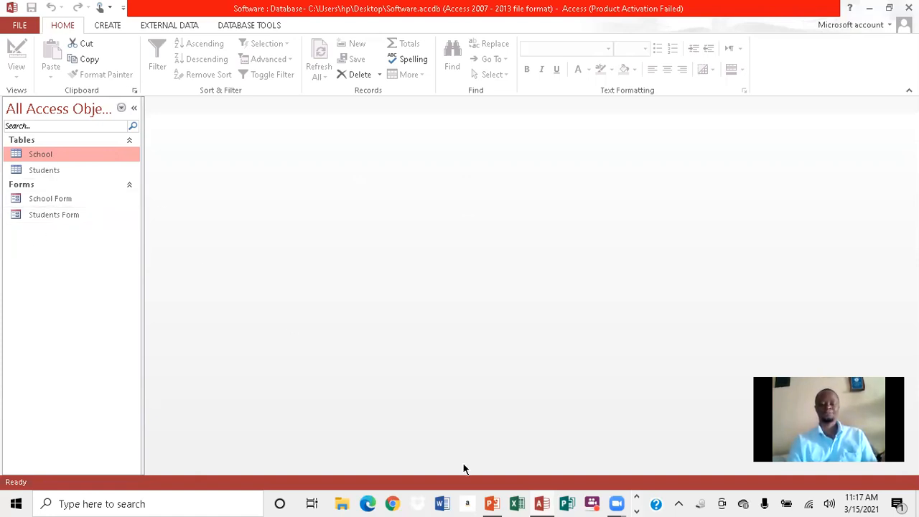
# Step: Check the PowerPoint task outline, return to Access, and create a report based on the School table
pyautogui.click(503, 458)
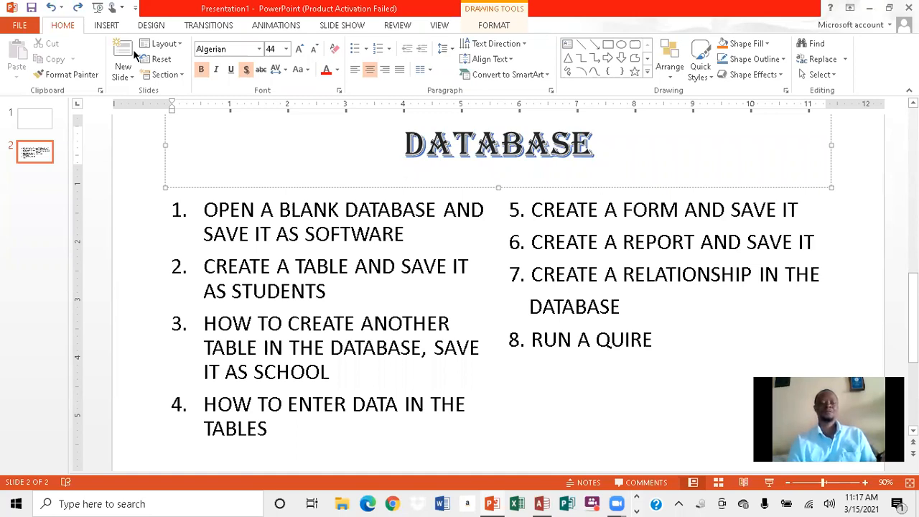
pyautogui.hotkey('alt', 'Tab')
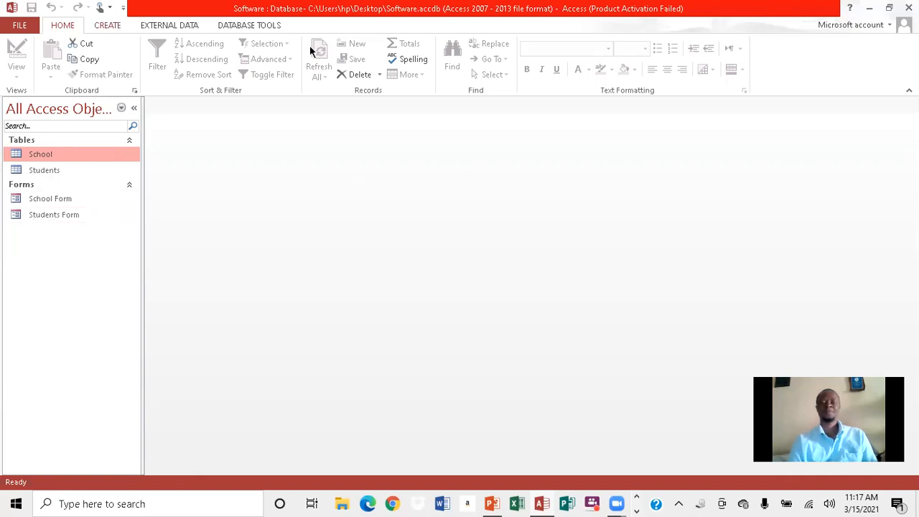
pyautogui.click(107, 25)
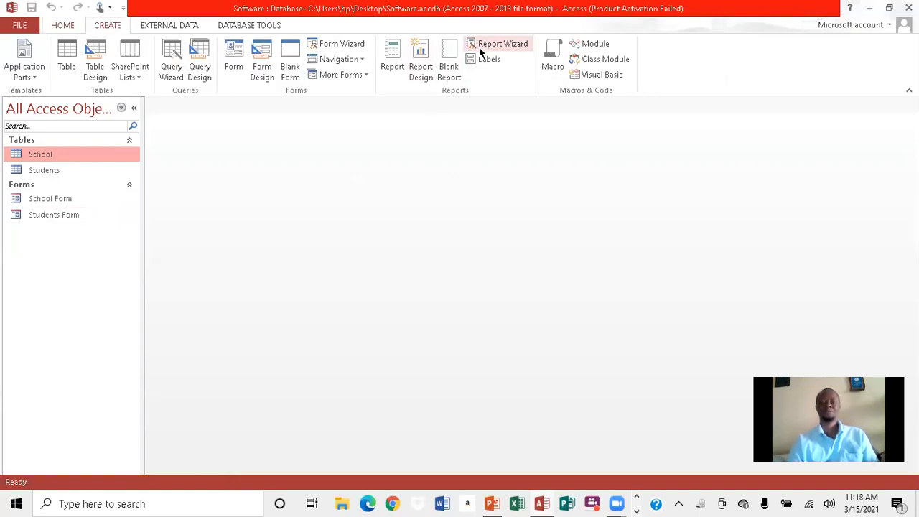
pyautogui.click(394, 53)
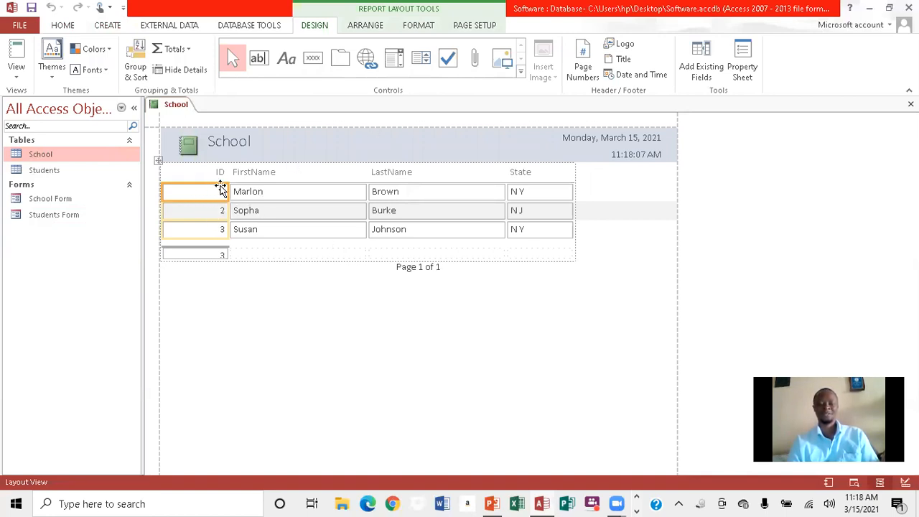
pyautogui.click(299, 195)
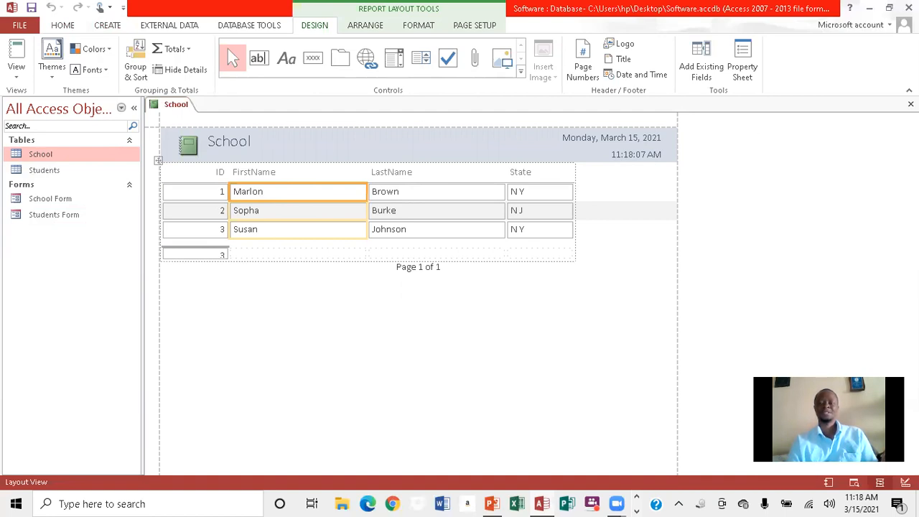
# Step: Close the report based on the School table, saving it as School Report
pyautogui.click(910, 104)
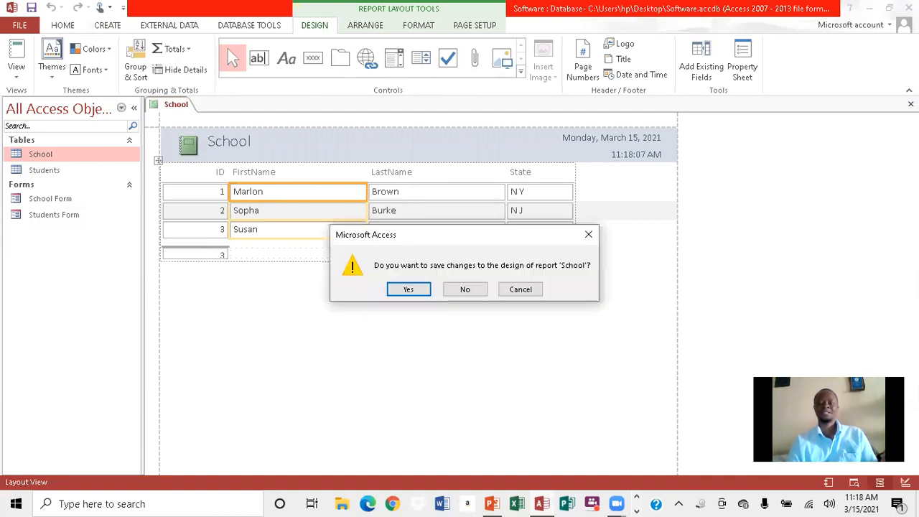
pyautogui.click(408, 289)
pyautogui.click(419, 174)
pyautogui.press('capslock')
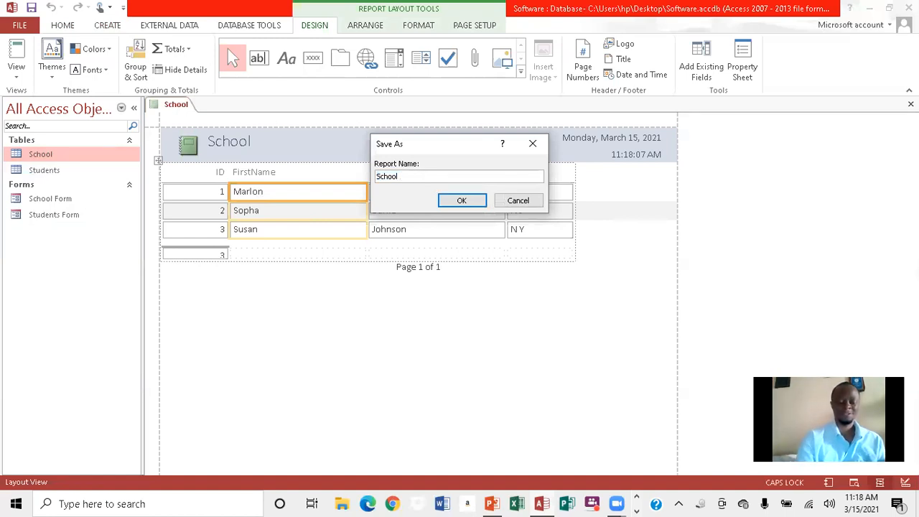
pyautogui.write('R')
pyautogui.press('capslock')
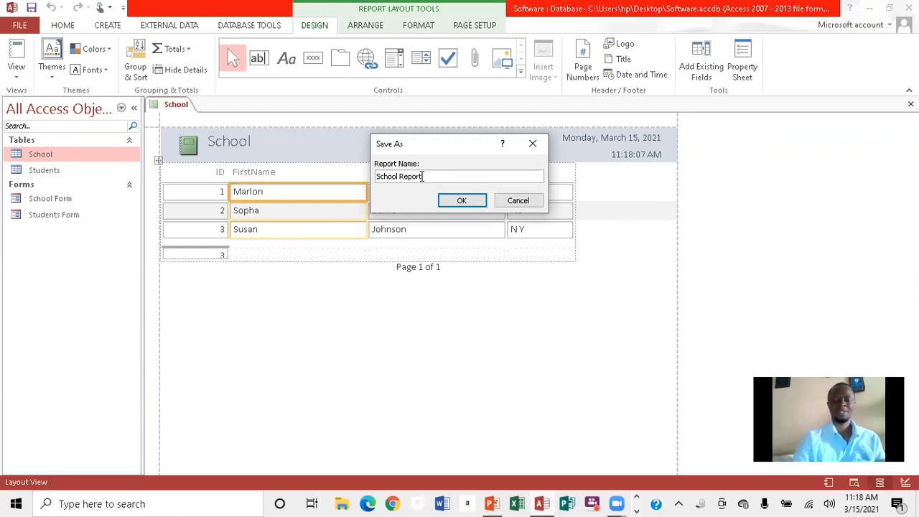
pyautogui.click(462, 200)
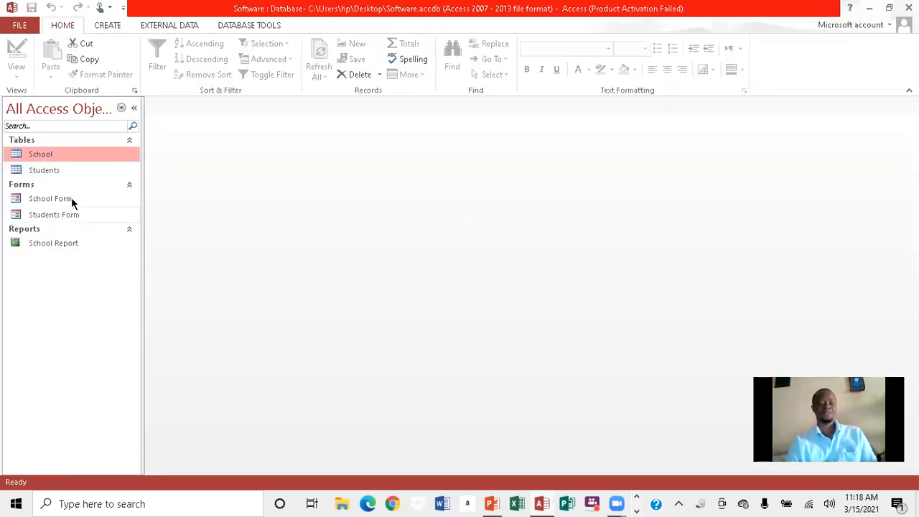
# Step: Create a report based on the Students table
pyautogui.click(39, 170)
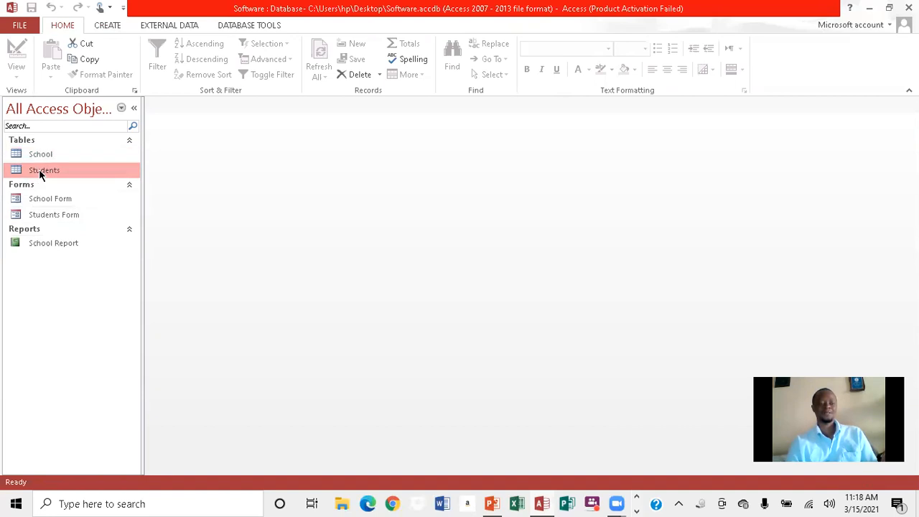
pyautogui.click(118, 26)
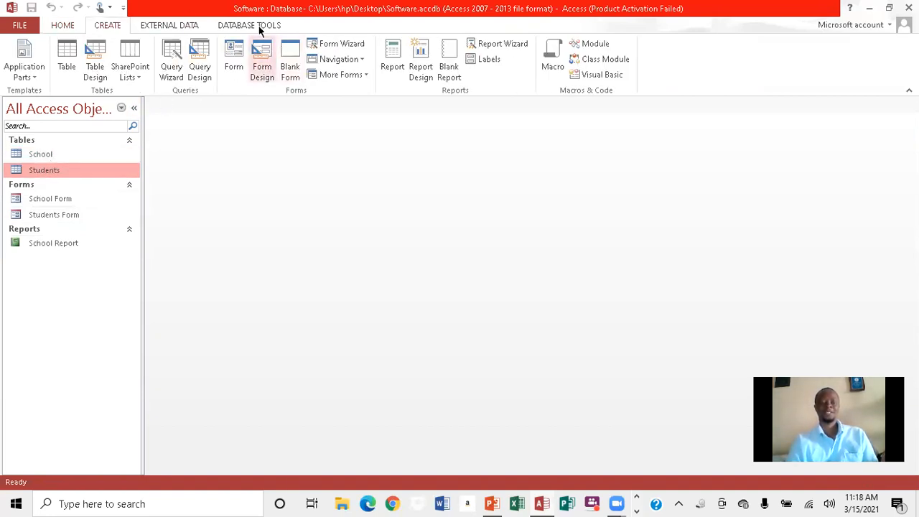
pyautogui.click(393, 55)
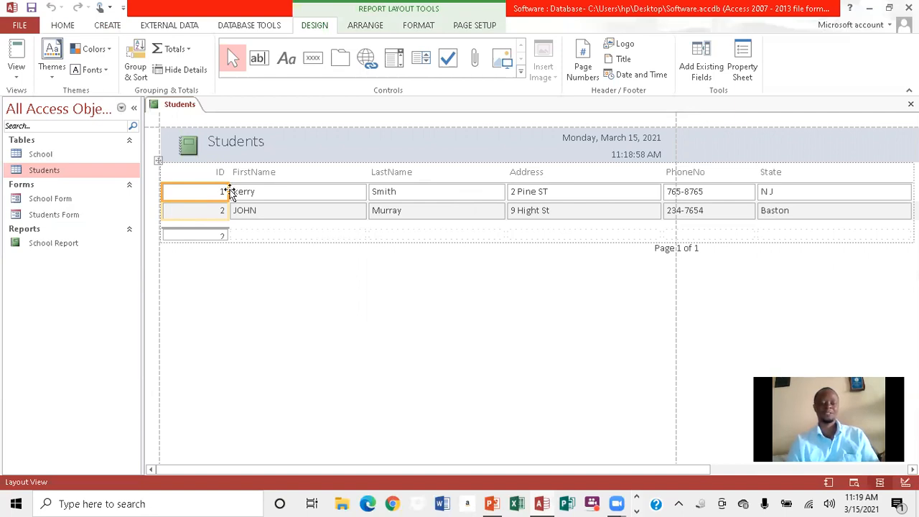
# Step: Narrow the ID, FirstName, LastName, Address and State columns so the Students report's columns fit within the page width
pyautogui.moveTo(228, 191); pyautogui.dragTo(206, 190)
pyautogui.click(328, 194)
pyautogui.moveTo(346, 191); pyautogui.dragTo(284, 191)
pyautogui.click(385, 196)
pyautogui.moveTo(422, 191); pyautogui.dragTo(371, 189)
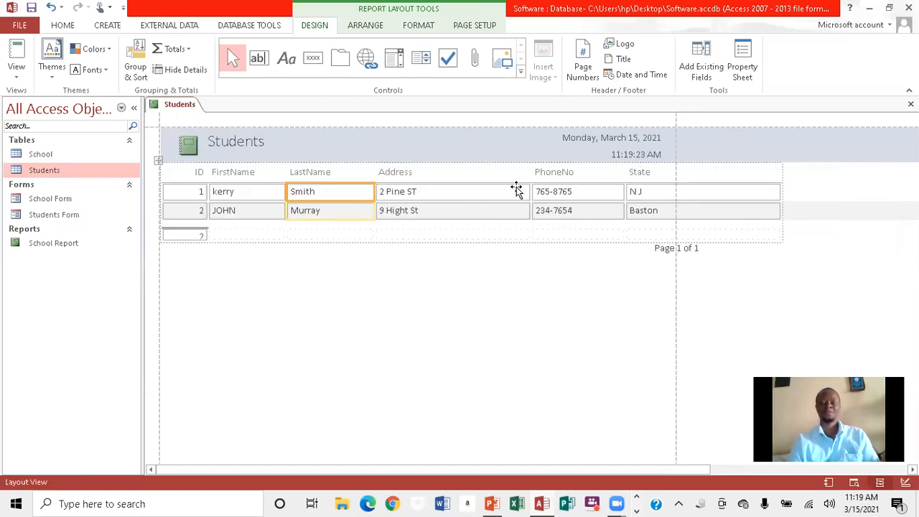
pyautogui.click(516, 190)
pyautogui.moveTo(530, 192); pyautogui.dragTo(475, 189)
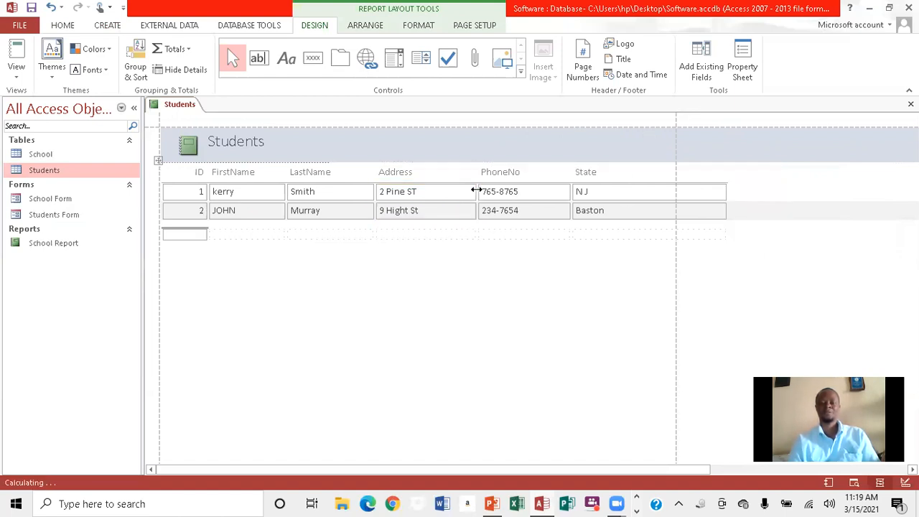
pyautogui.click(726, 191)
pyautogui.moveTo(679, 193); pyautogui.dragTo(671, 194)
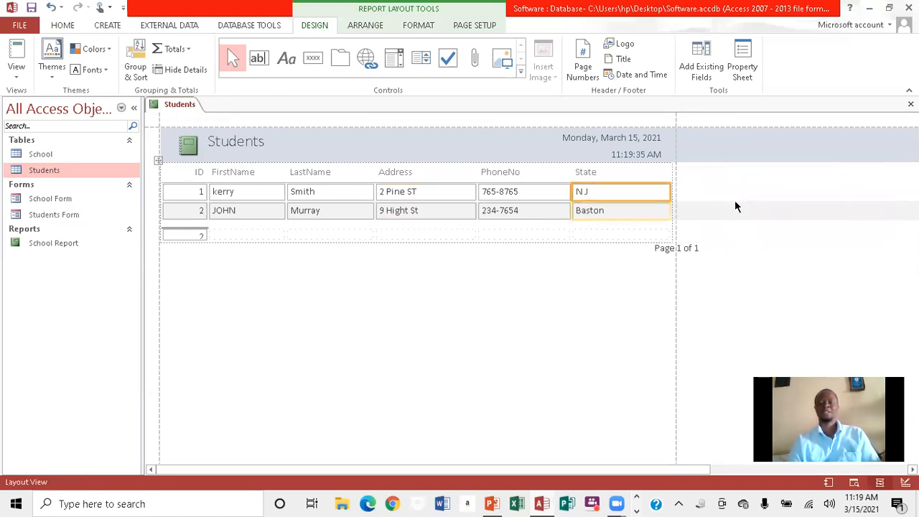
pyautogui.click(679, 298)
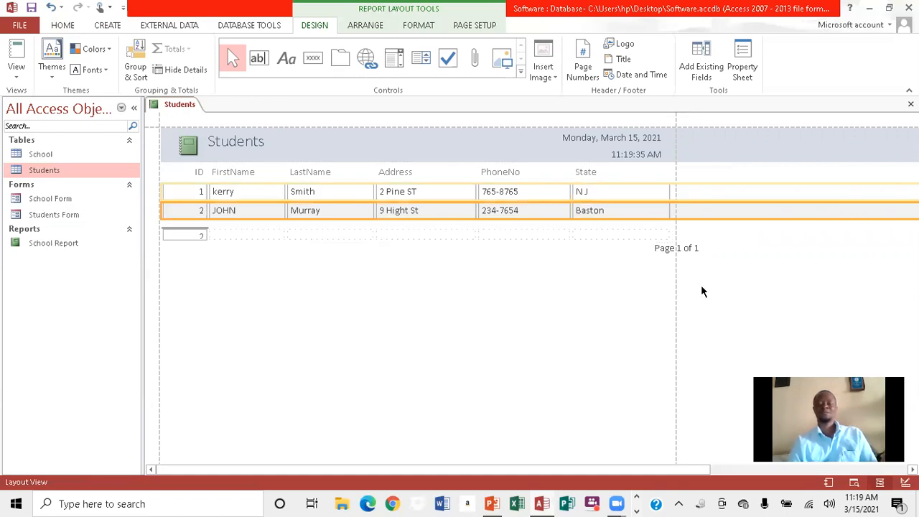
pyautogui.click(625, 264)
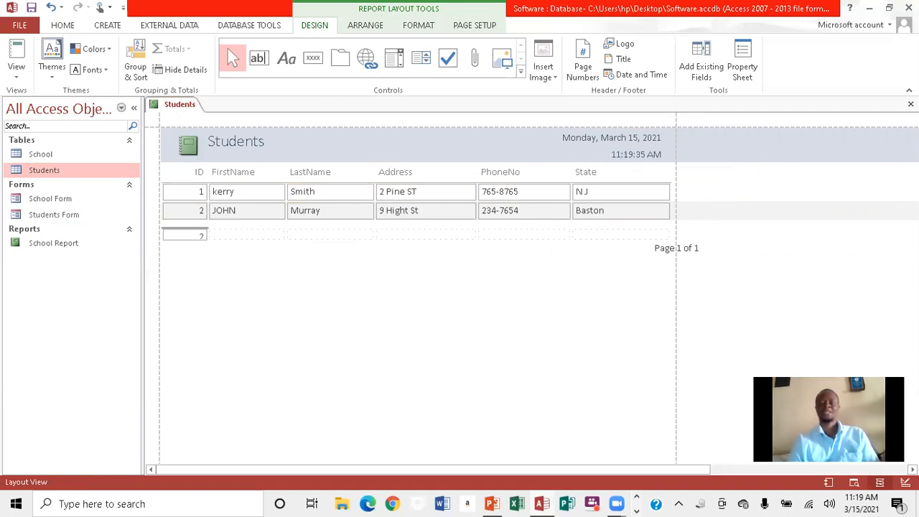
# Step: Close the report based on the Students table, saving it as Students Report
pyautogui.click(910, 104)
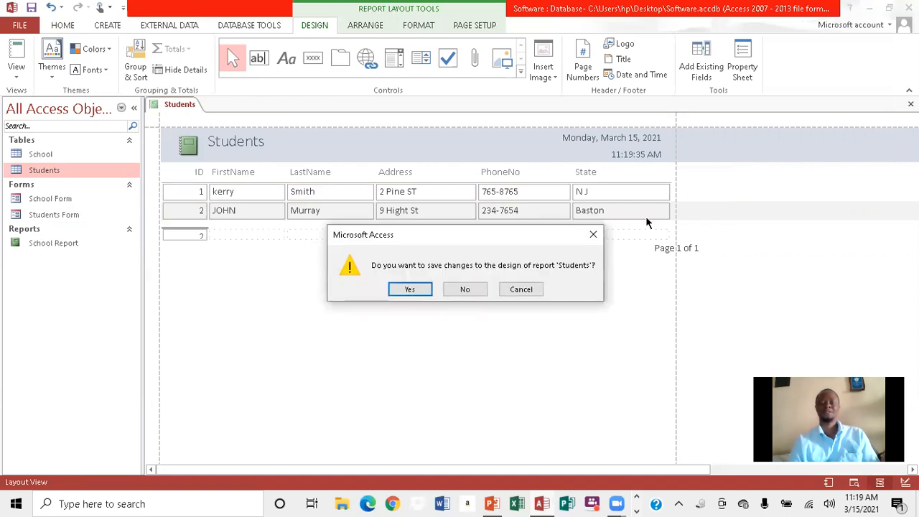
pyautogui.click(409, 289)
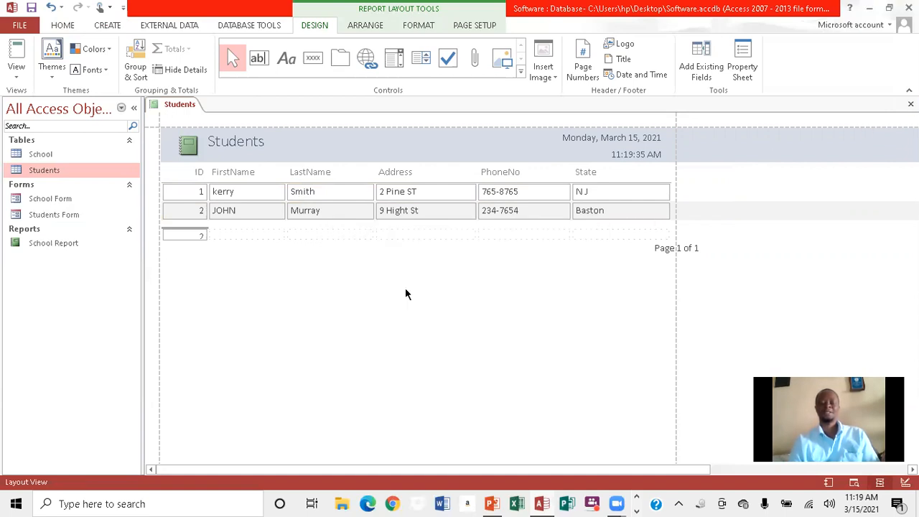
pyautogui.click(420, 178)
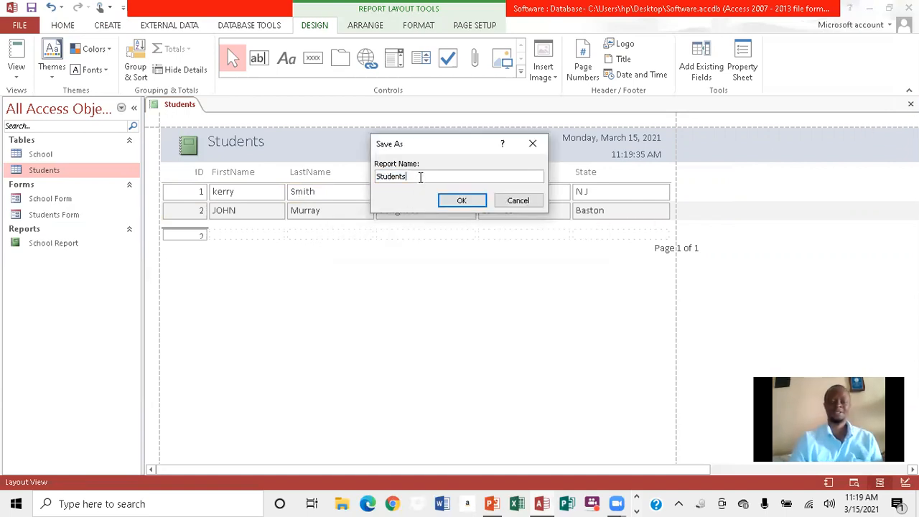
pyautogui.press('capslock')
pyautogui.write('R')
pyautogui.press('capslock')
pyautogui.write('eport')
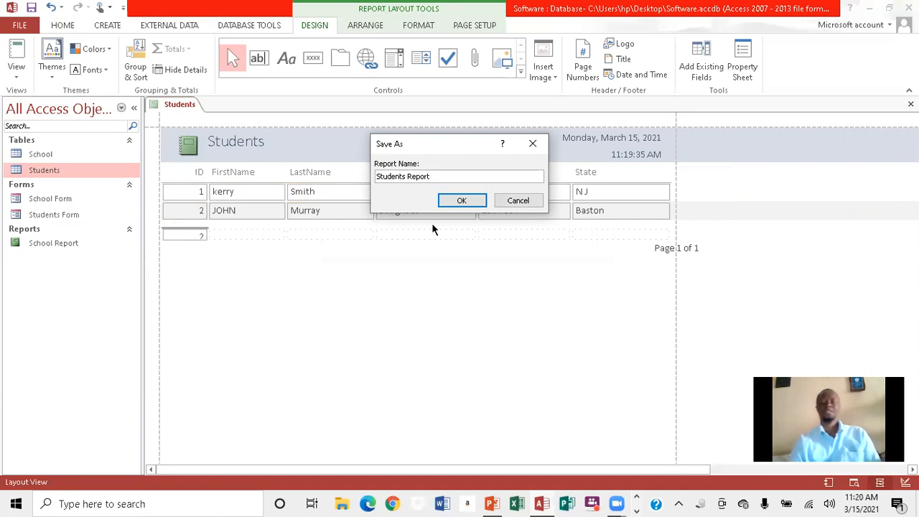
pyautogui.click(463, 200)
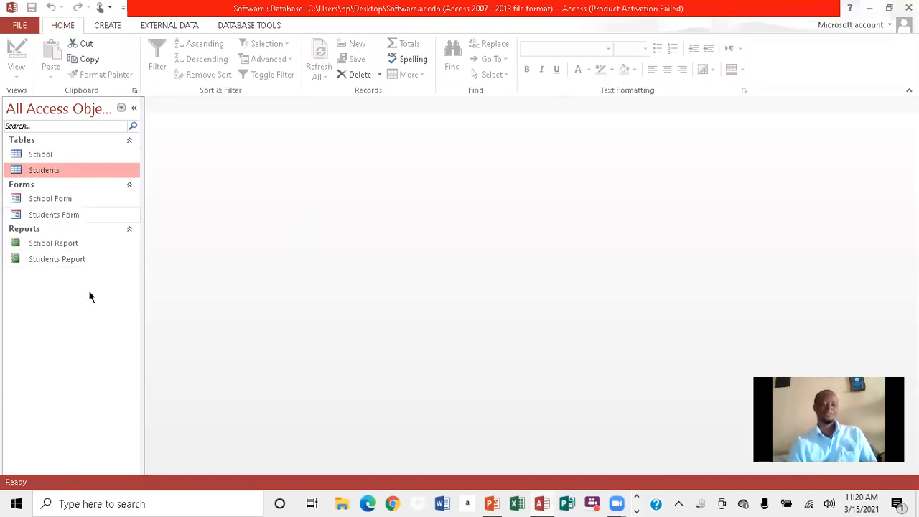
# Step: Switch to PowerPoint to check the next task in the database outline, and return to Access
pyautogui.moveTo(492, 503)
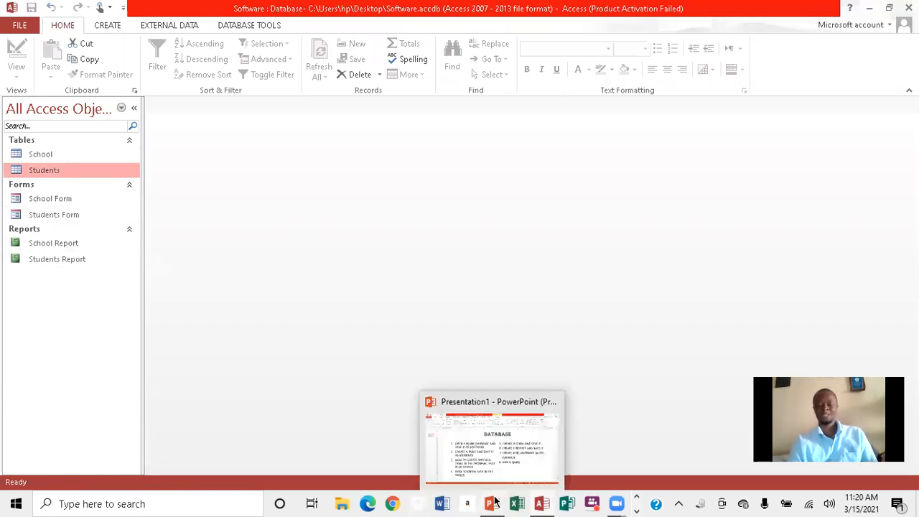
pyautogui.click(495, 473)
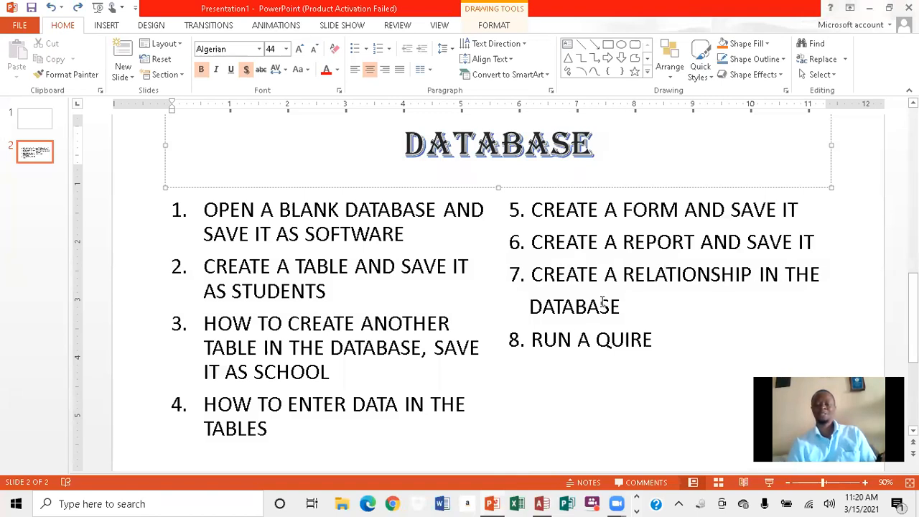
pyautogui.click(543, 451)
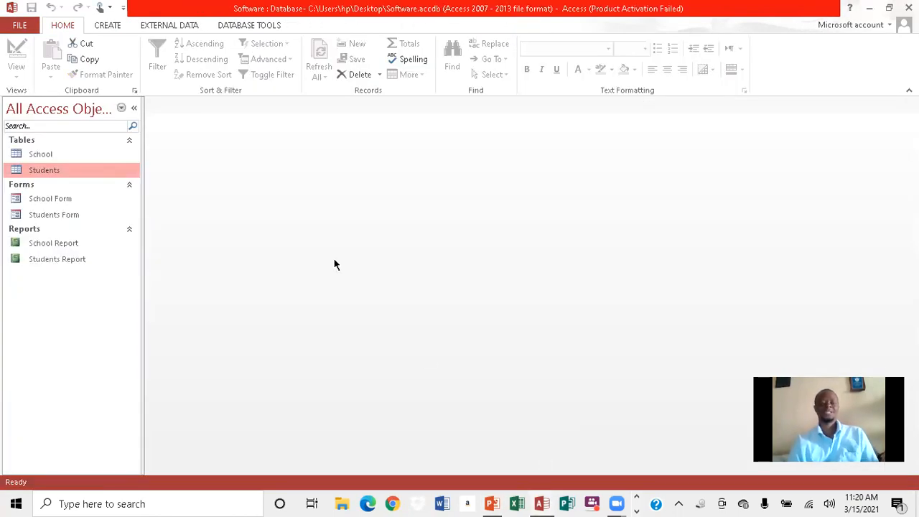
# Step: Open the database's Relationships layout and add the School and Students tables to it
pyautogui.click(106, 28)
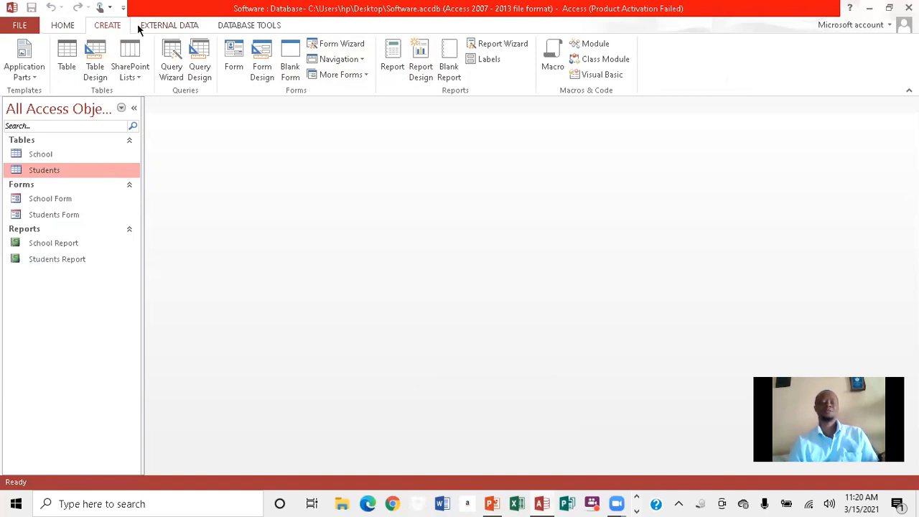
pyautogui.click(167, 26)
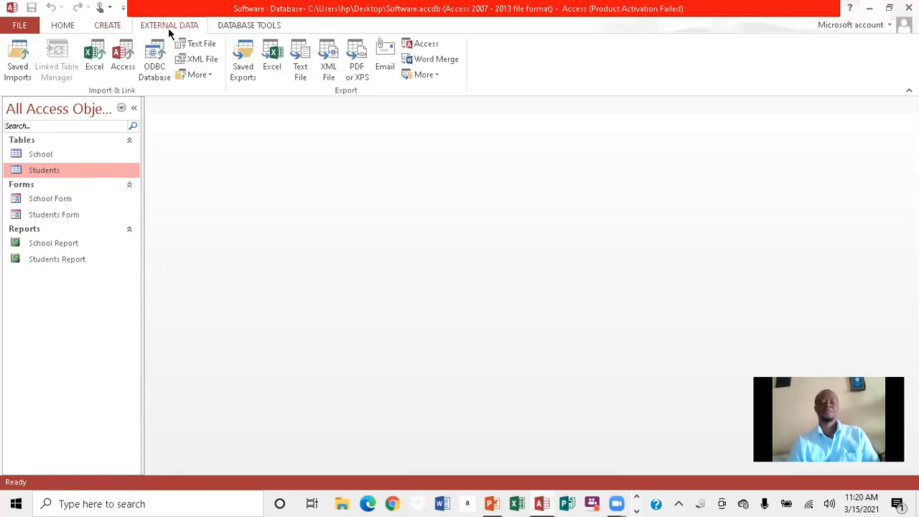
pyautogui.click(246, 27)
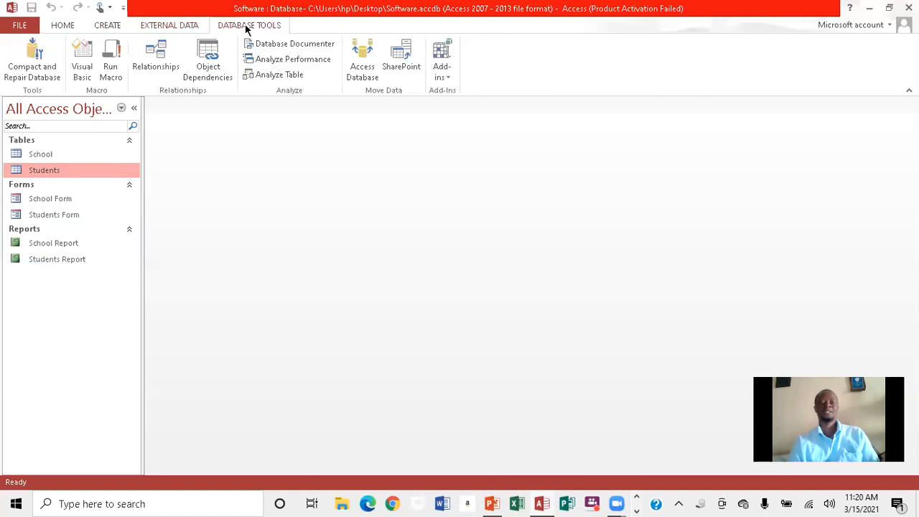
pyautogui.click(150, 55)
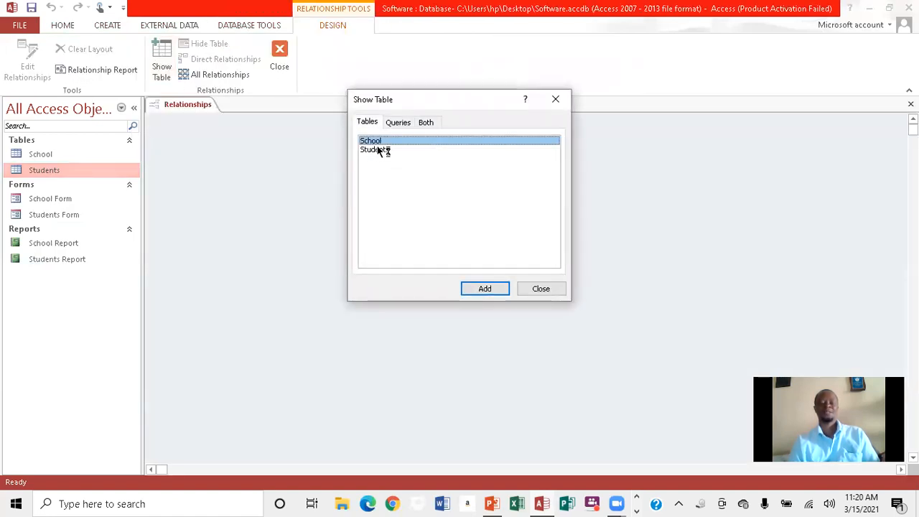
pyautogui.click(495, 295)
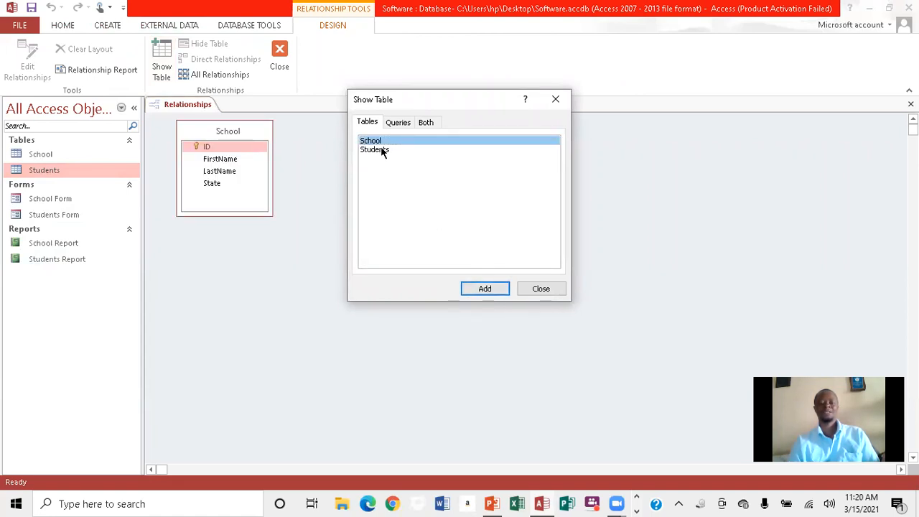
pyautogui.click(382, 151)
pyautogui.click(485, 289)
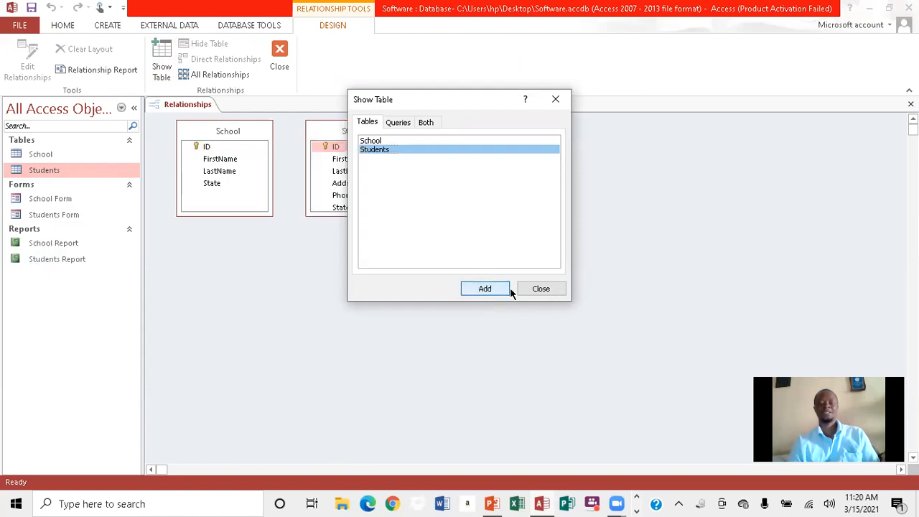
pyautogui.click(541, 289)
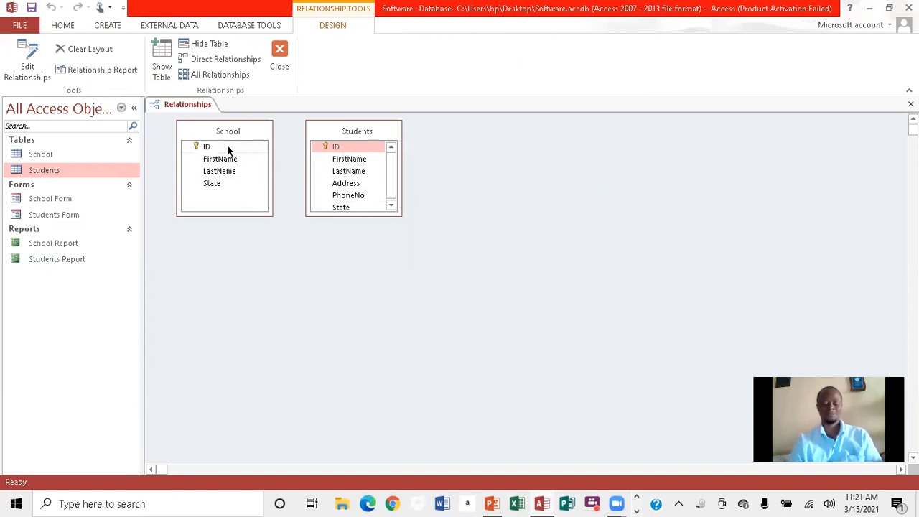
# Step: Create a relationship from the School table's ID field to the Students table's ID field, and close the Relationships layout
pyautogui.moveTo(229, 147); pyautogui.dragTo(321, 143)
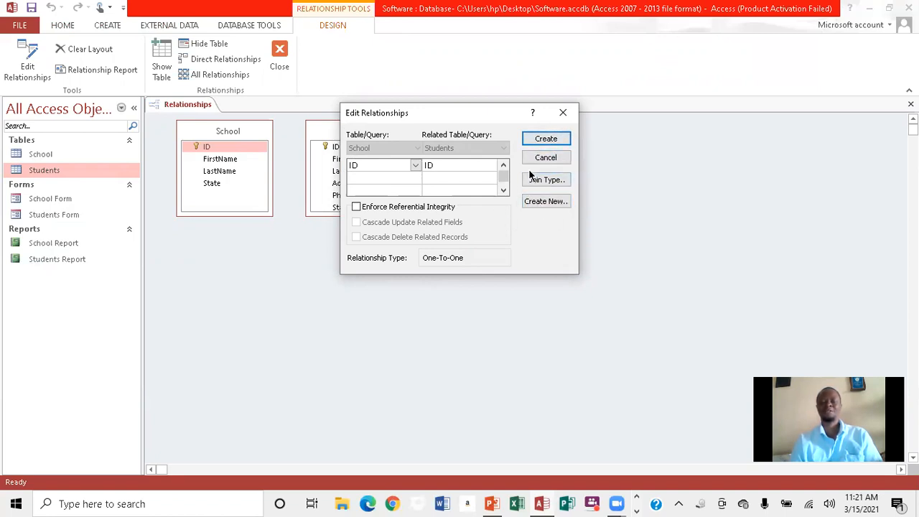
pyautogui.click(545, 140)
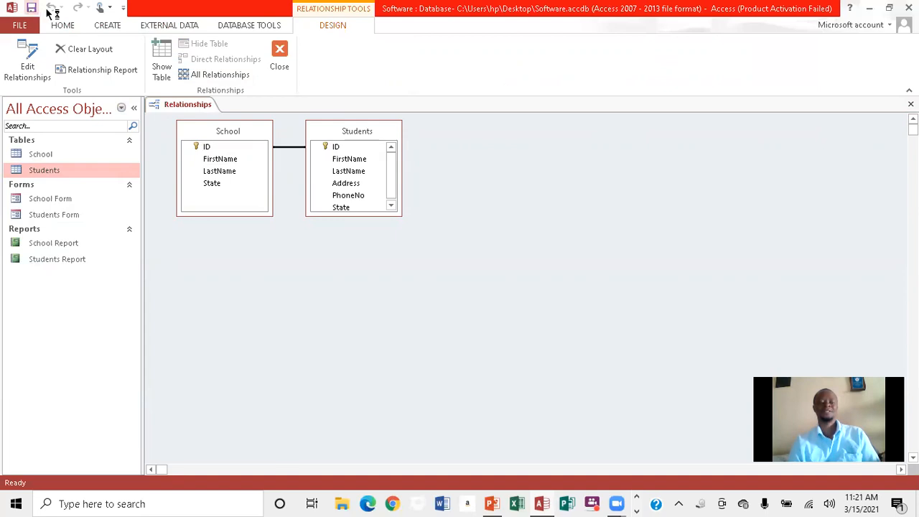
pyautogui.click(279, 51)
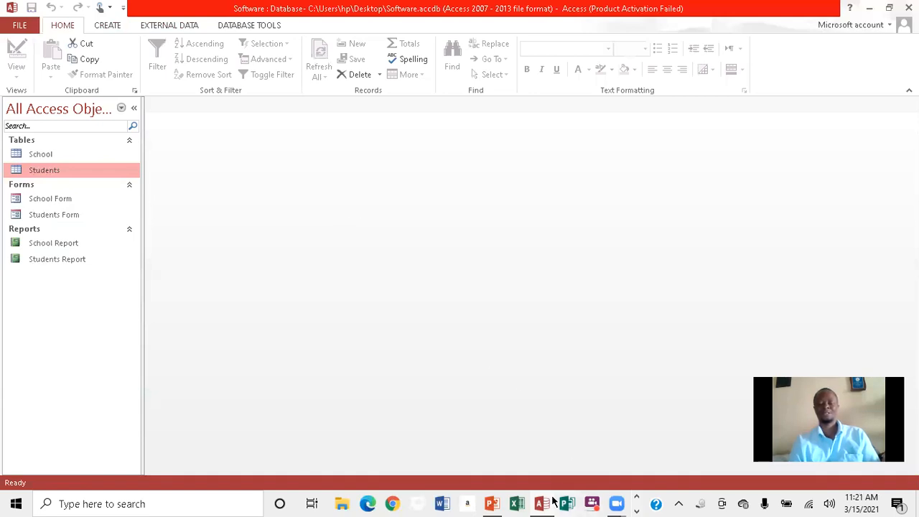
# Step: Check the PowerPoint task outline, return to Access, and start a new query design containing the School table
pyautogui.moveTo(490, 503)
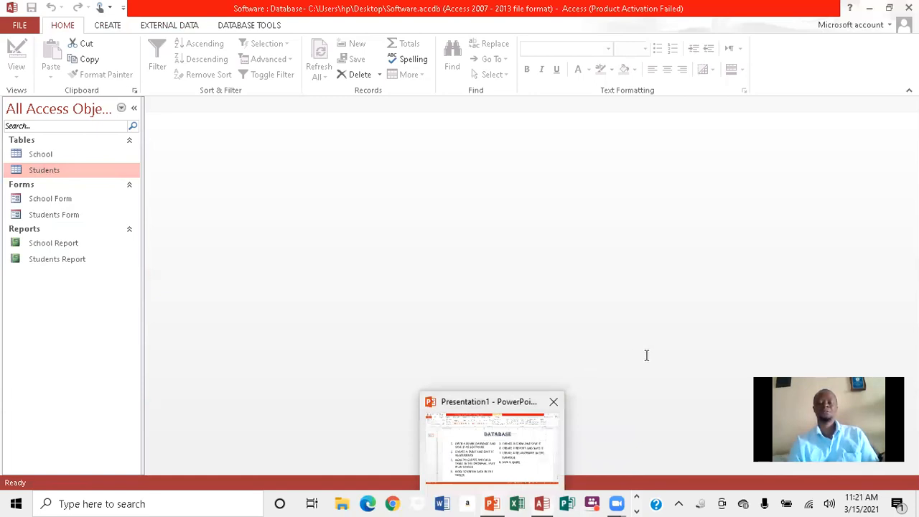
pyautogui.click(491, 502)
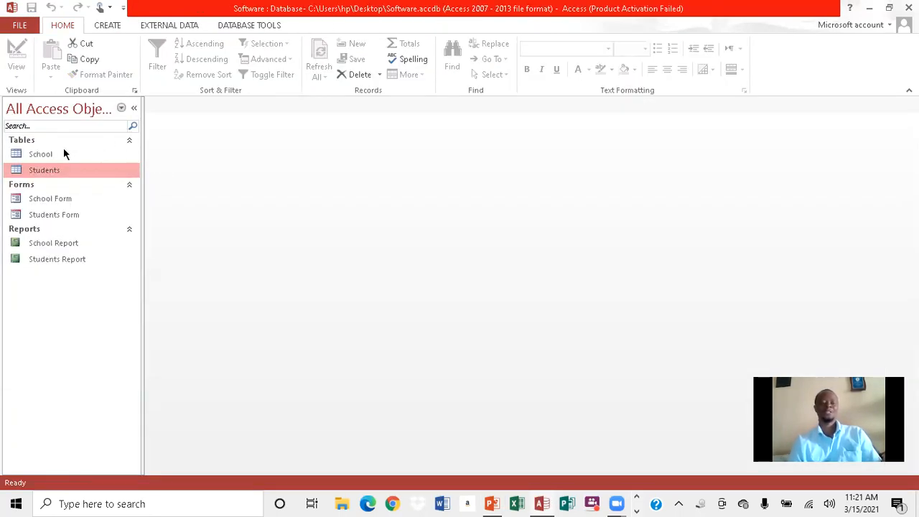
pyautogui.click(57, 153)
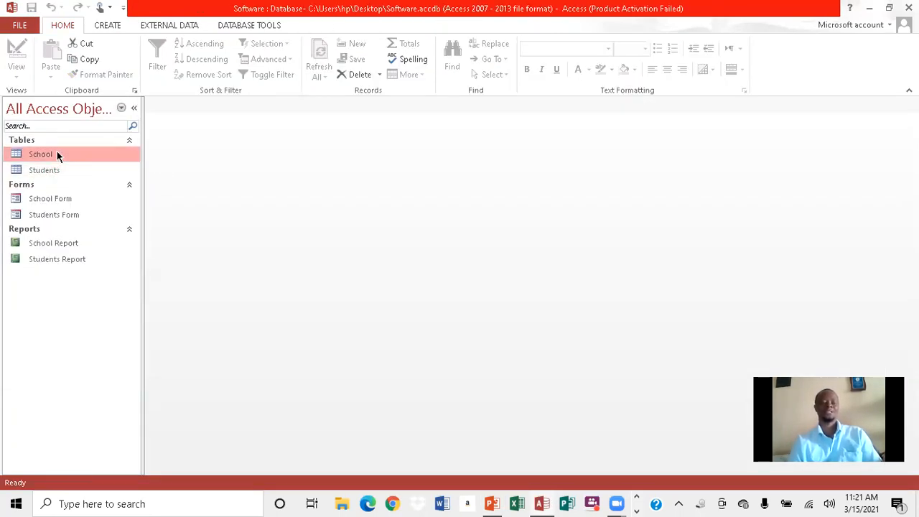
pyautogui.click(110, 24)
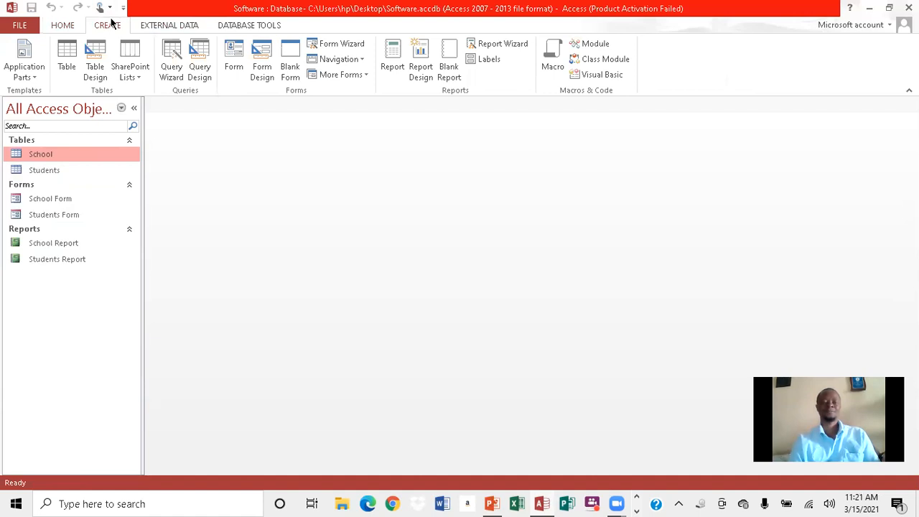
pyautogui.click(202, 65)
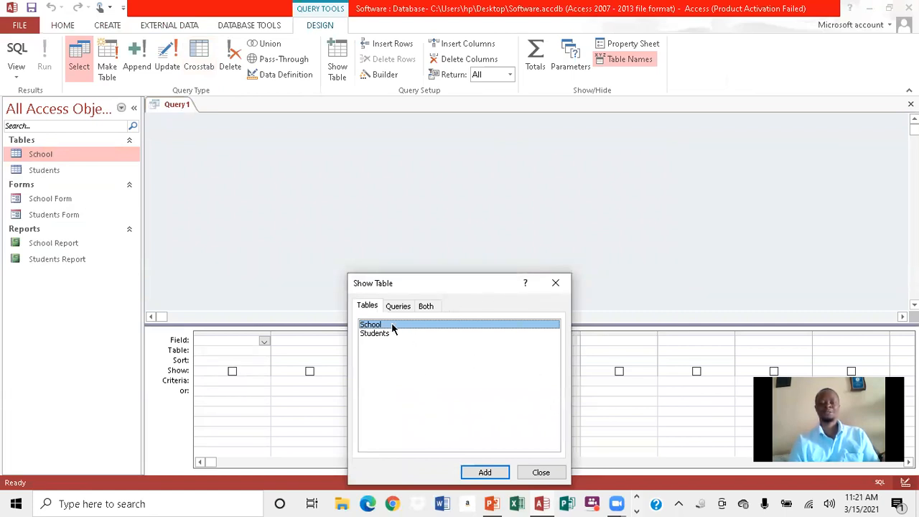
pyautogui.click(477, 472)
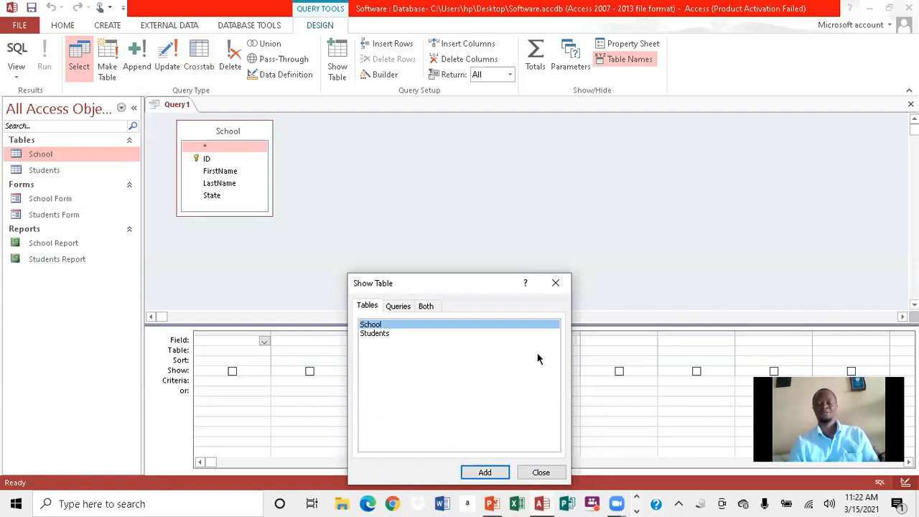
pyautogui.moveTo(476, 283); pyautogui.dragTo(479, 260)
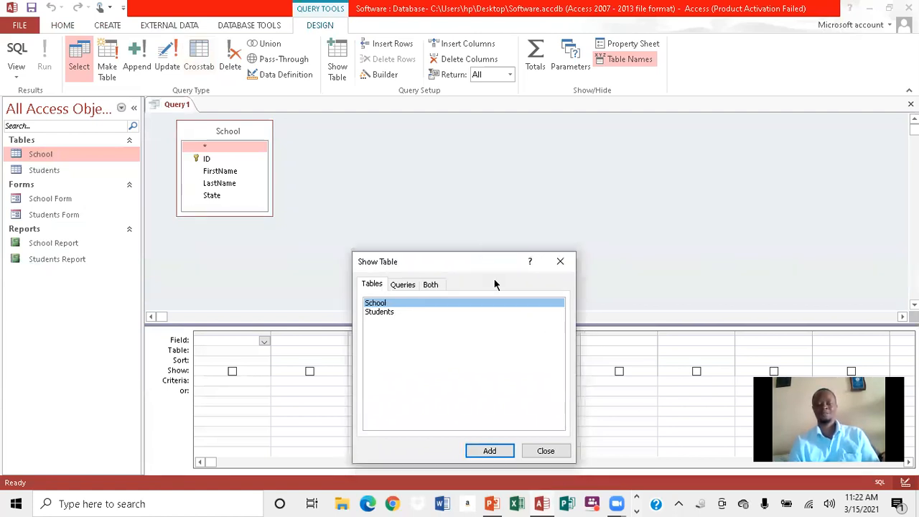
pyautogui.click(545, 449)
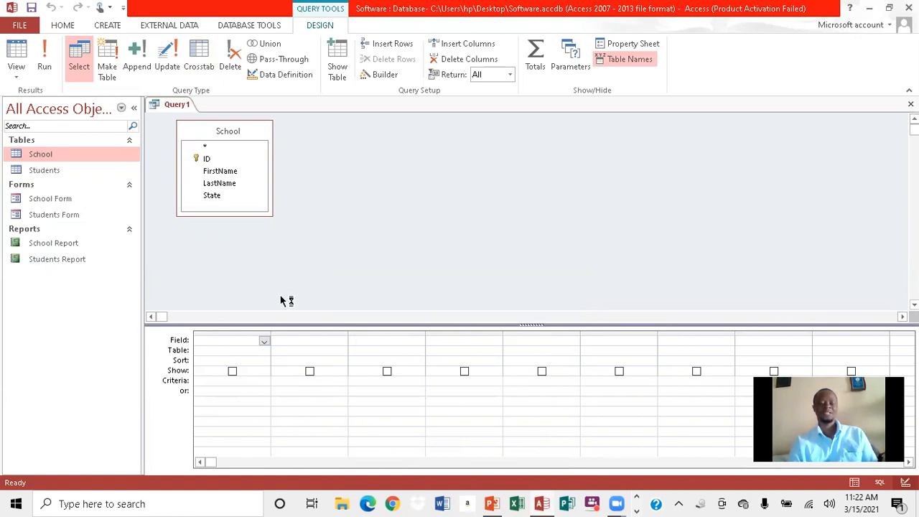
# Step: Add the School table's ID, FirstName, LastName and State fields to the query and run it
pyautogui.doubleClick(204, 160)
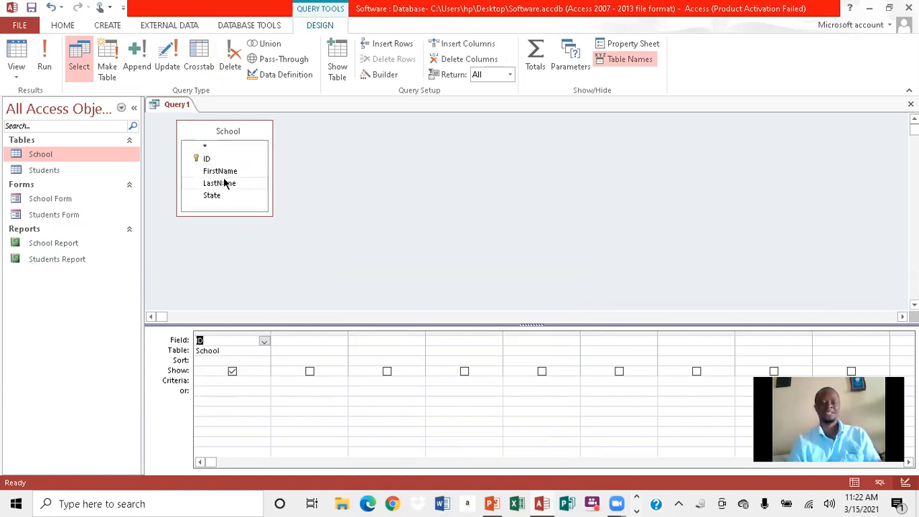
pyautogui.doubleClick(225, 171)
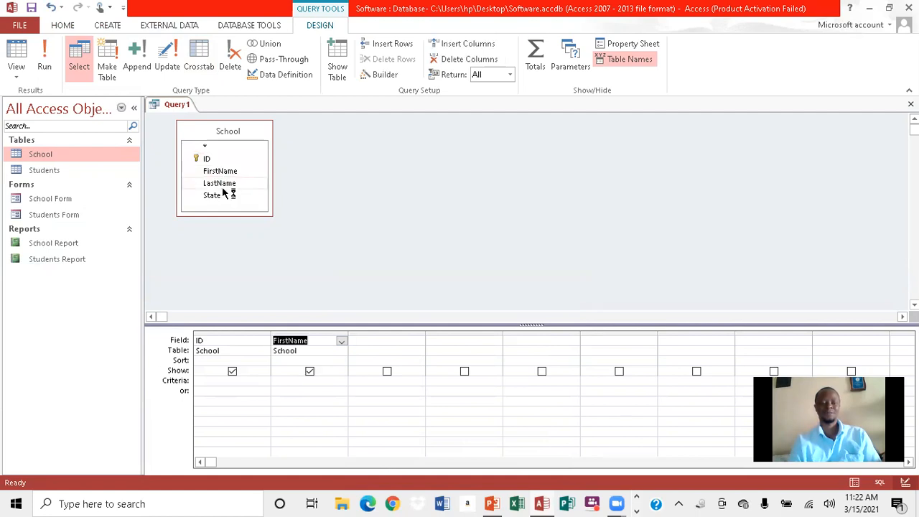
pyautogui.doubleClick(223, 185)
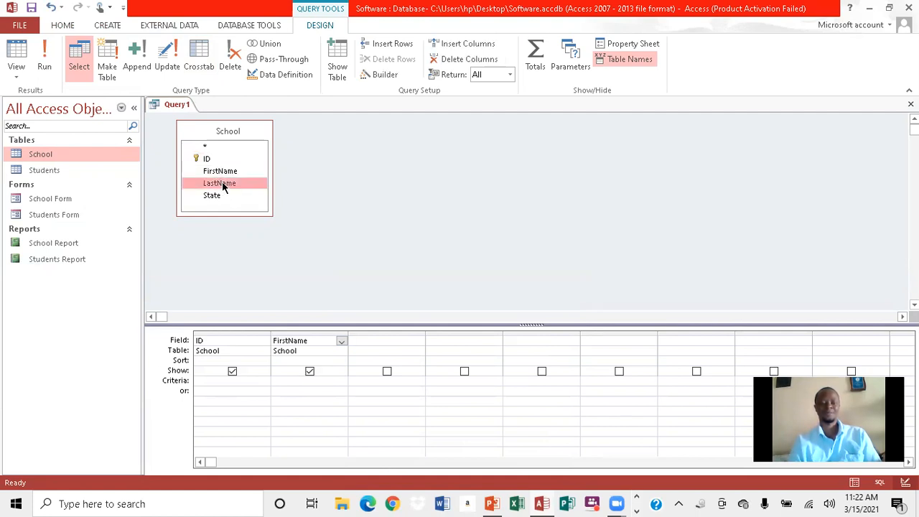
pyautogui.doubleClick(211, 195)
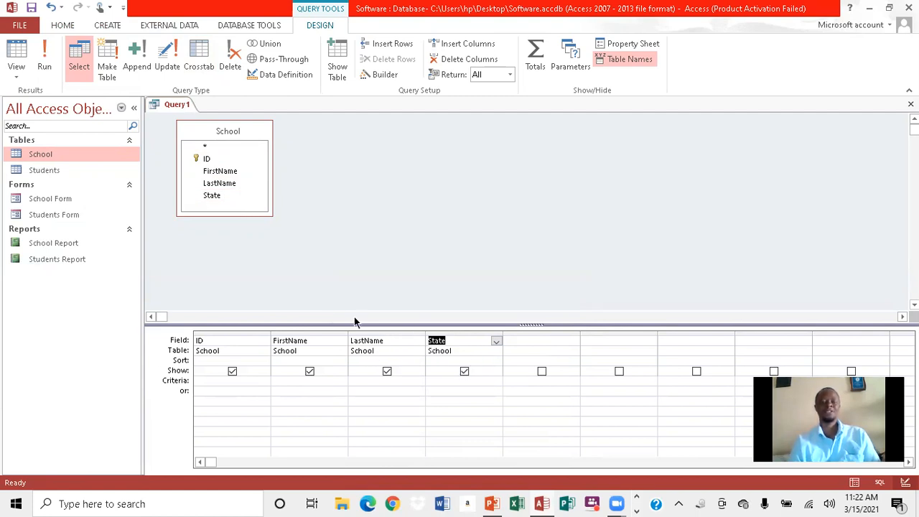
pyautogui.click(43, 61)
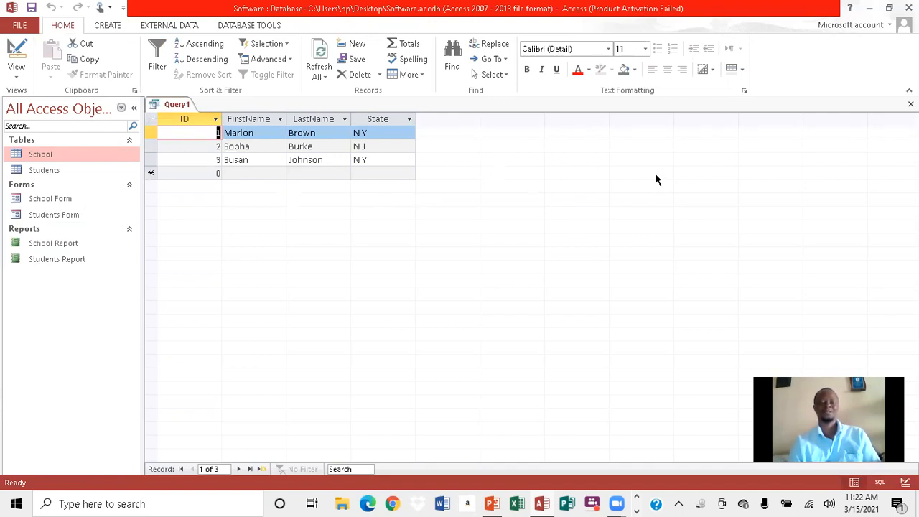
# Step: Close the School table query, saving it under the name Query1
pyautogui.click(910, 104)
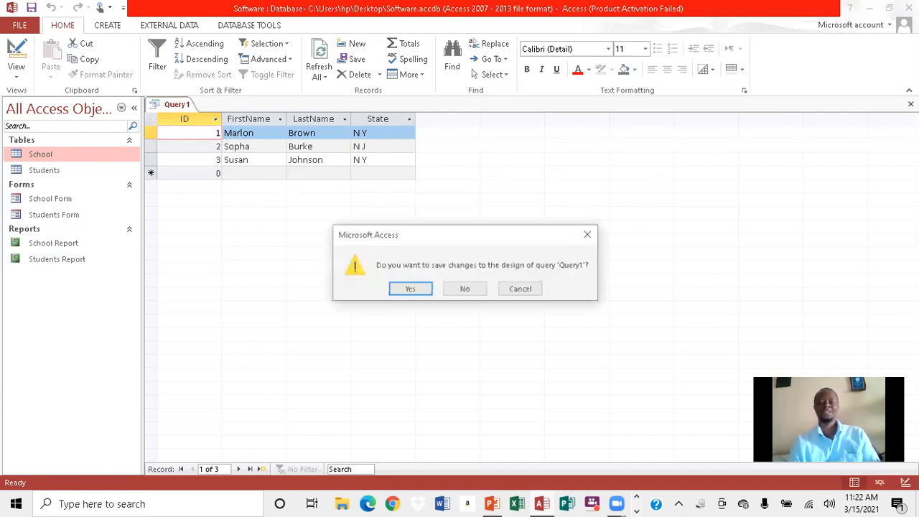
pyautogui.click(409, 290)
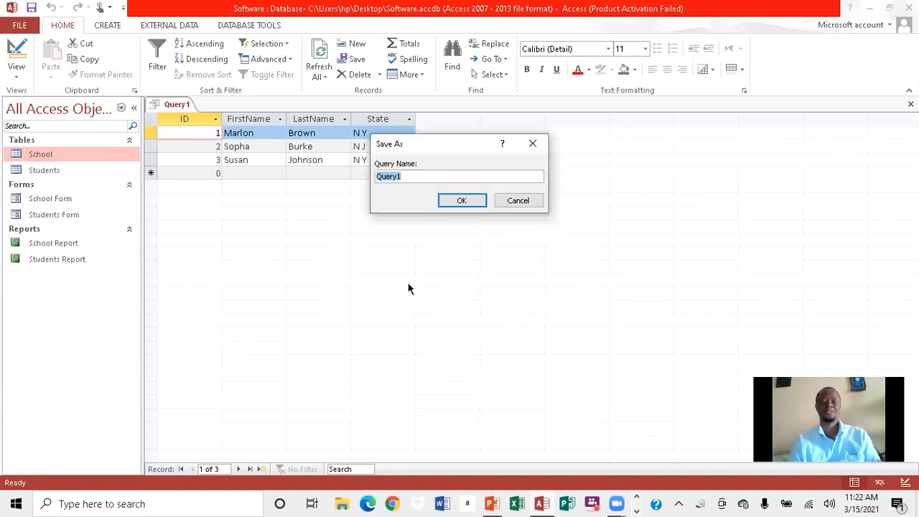
pyautogui.click(414, 176)
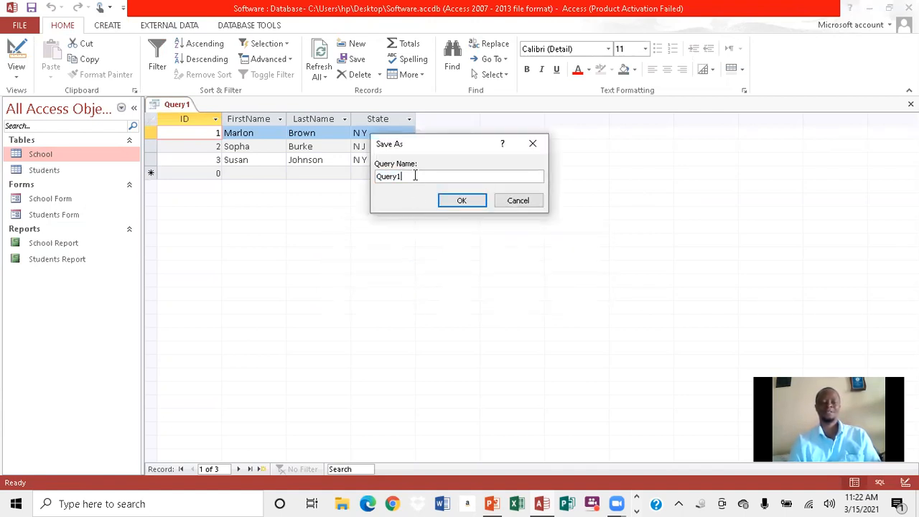
pyautogui.click(465, 202)
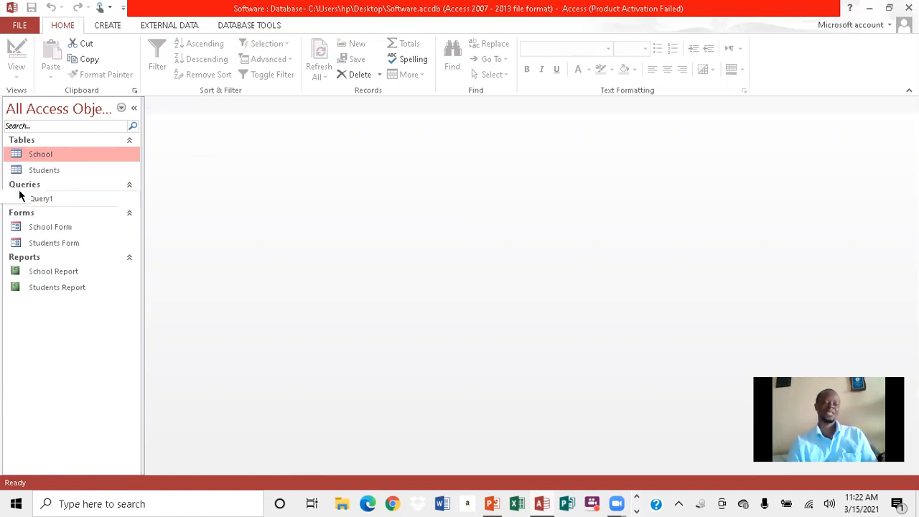
# Step: Start a new query design containing only the Students table
pyautogui.click(51, 172)
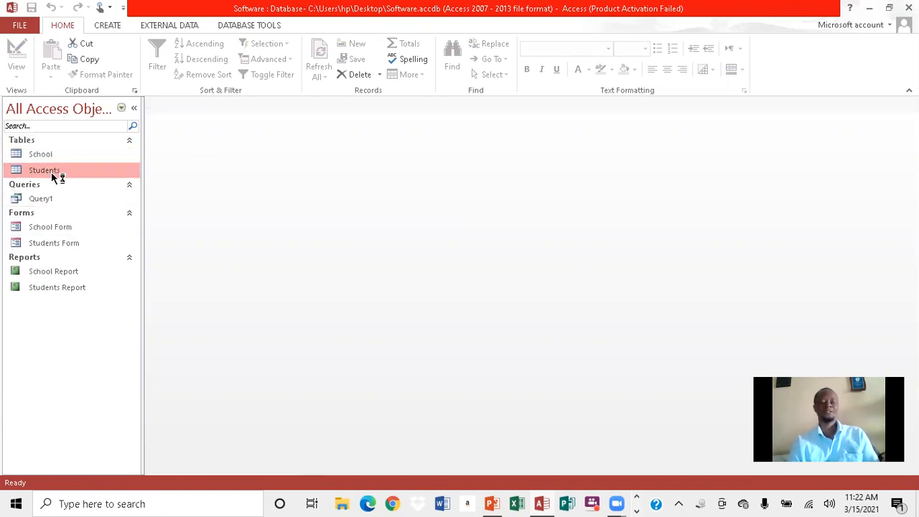
pyautogui.click(108, 27)
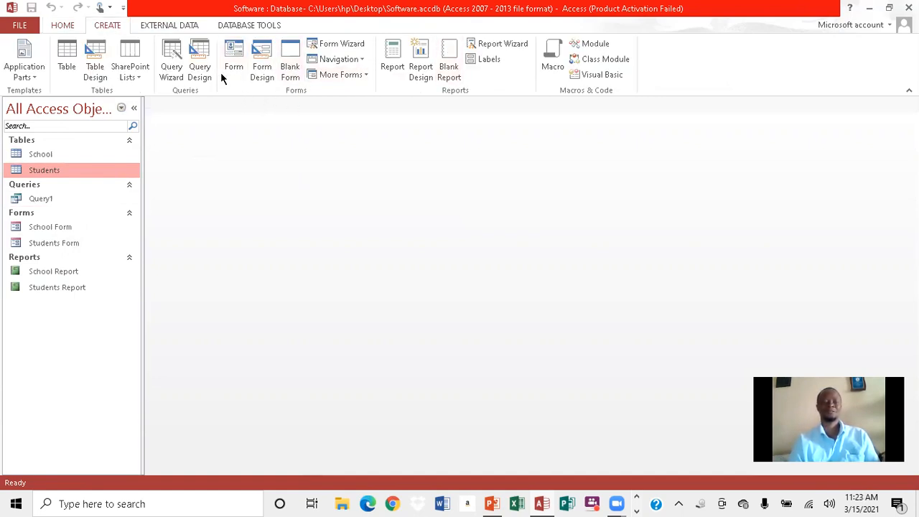
pyautogui.click(198, 63)
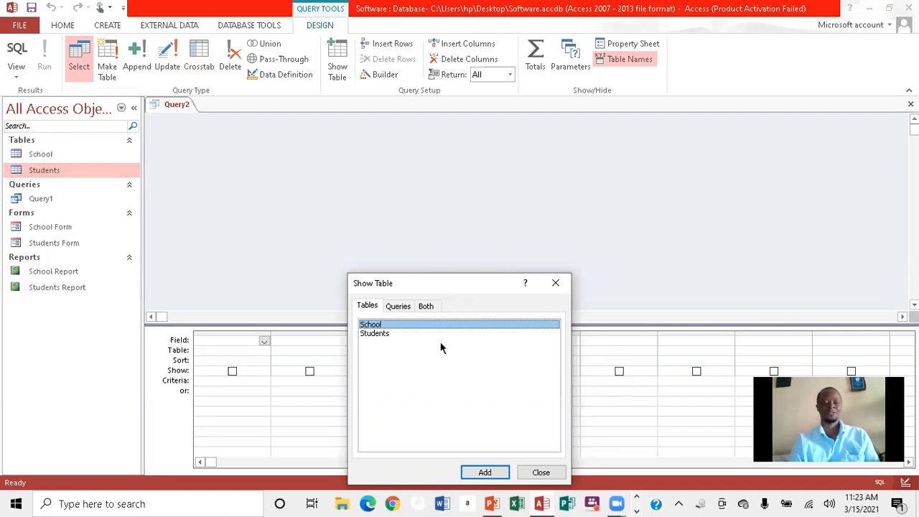
pyautogui.click(384, 334)
pyautogui.click(483, 471)
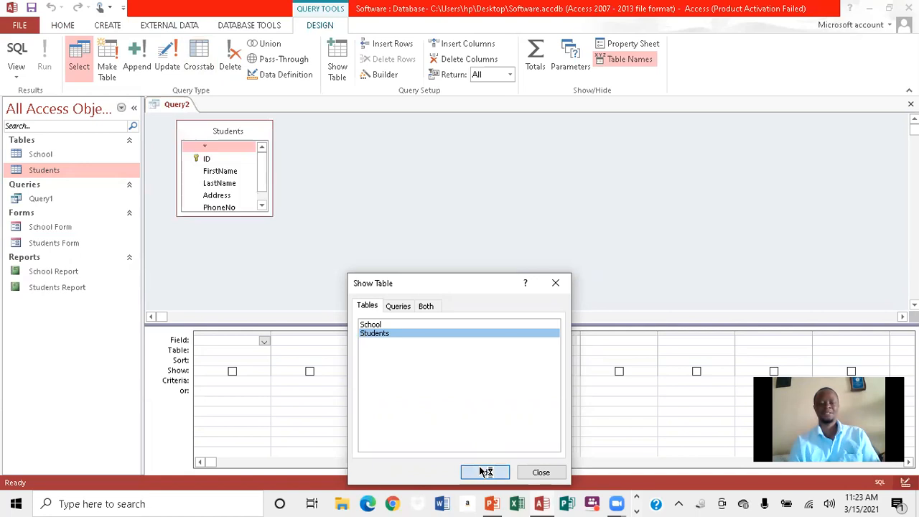
pyautogui.click(549, 425)
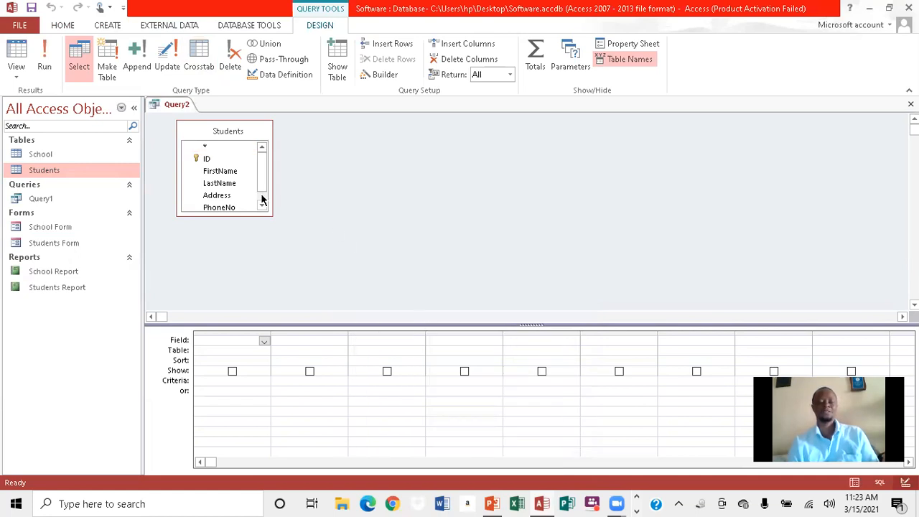
# Step: Add the Students table's ID, LastName and State fields to the query and run it
pyautogui.doubleClick(206, 158)
pyautogui.doubleClick(219, 183)
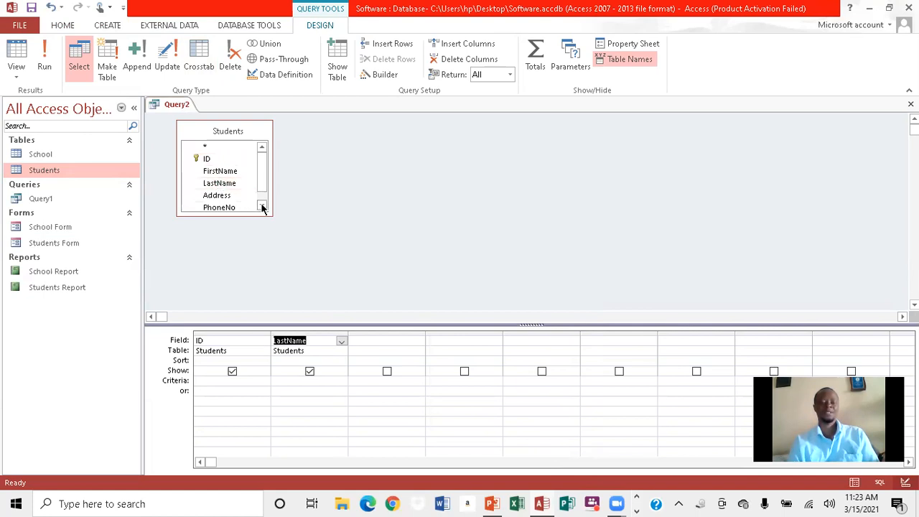
pyautogui.click(260, 207)
pyautogui.doubleClick(213, 209)
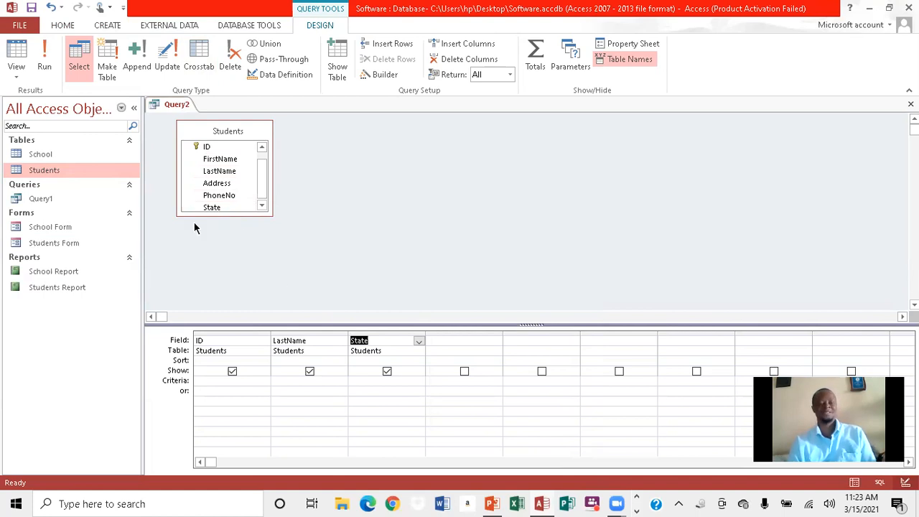
pyautogui.click(43, 72)
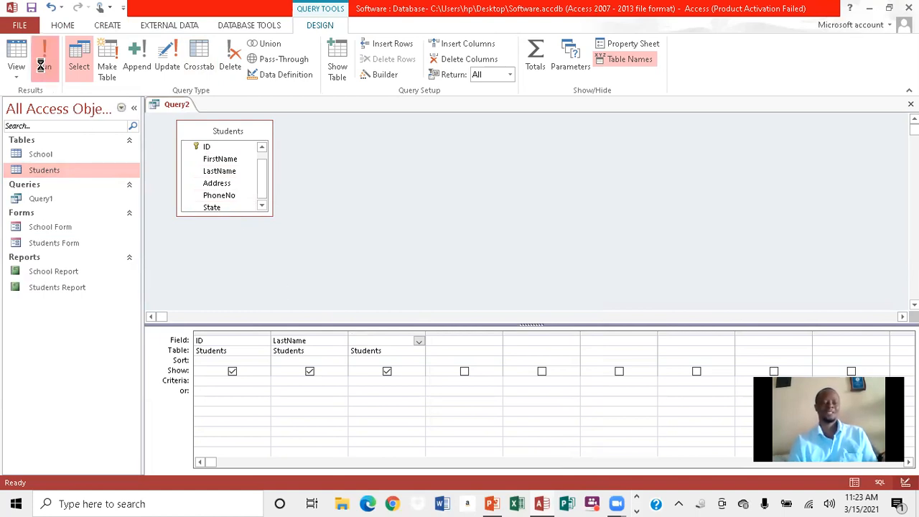